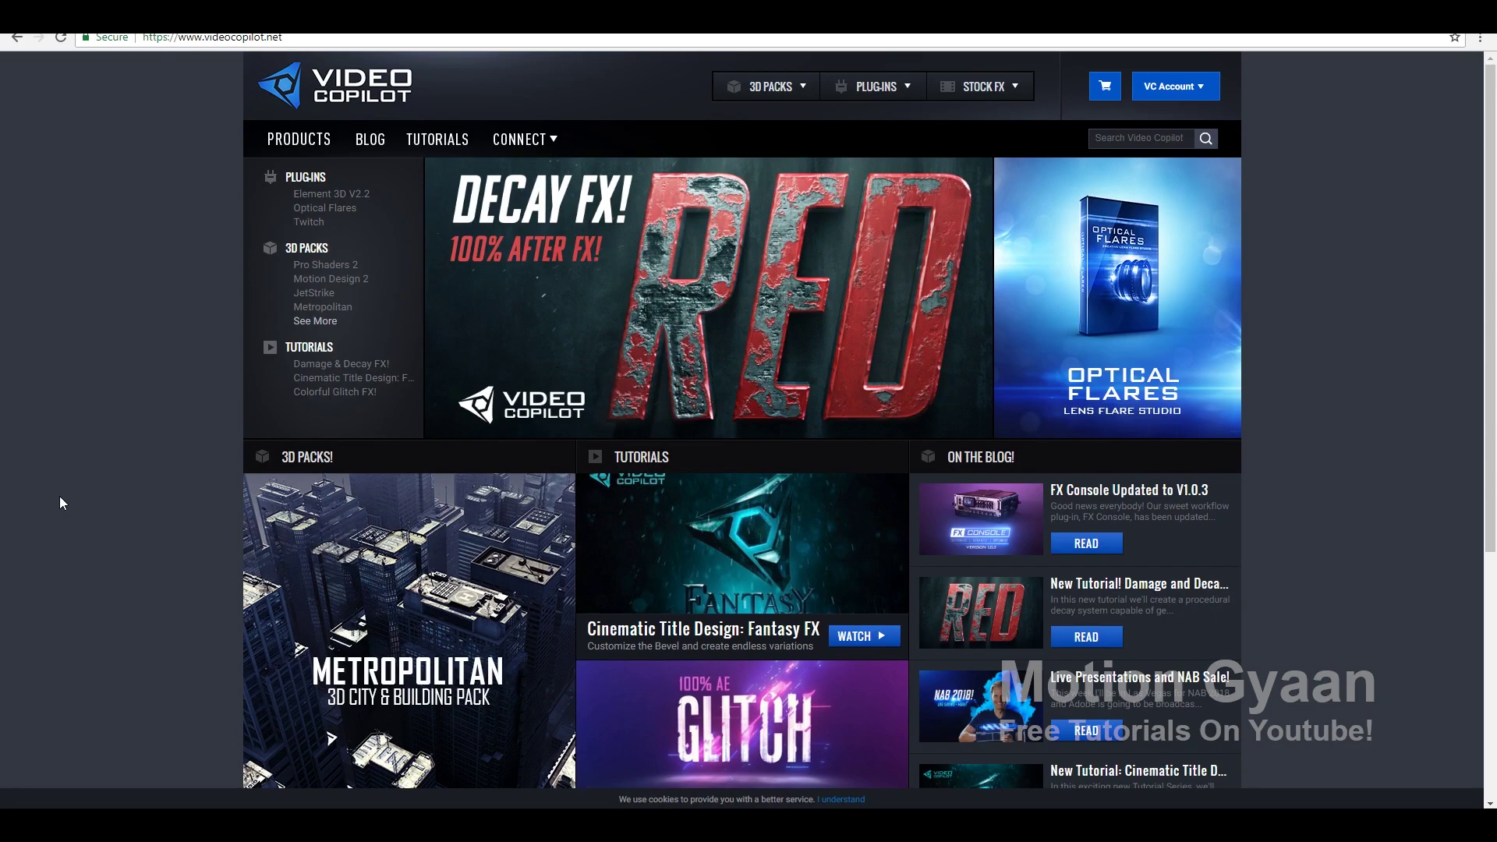
# Scroll through the About Andrew & Video Copilot page on videocopilot.net.
pyautogui.scroll(-3, 59, 496)
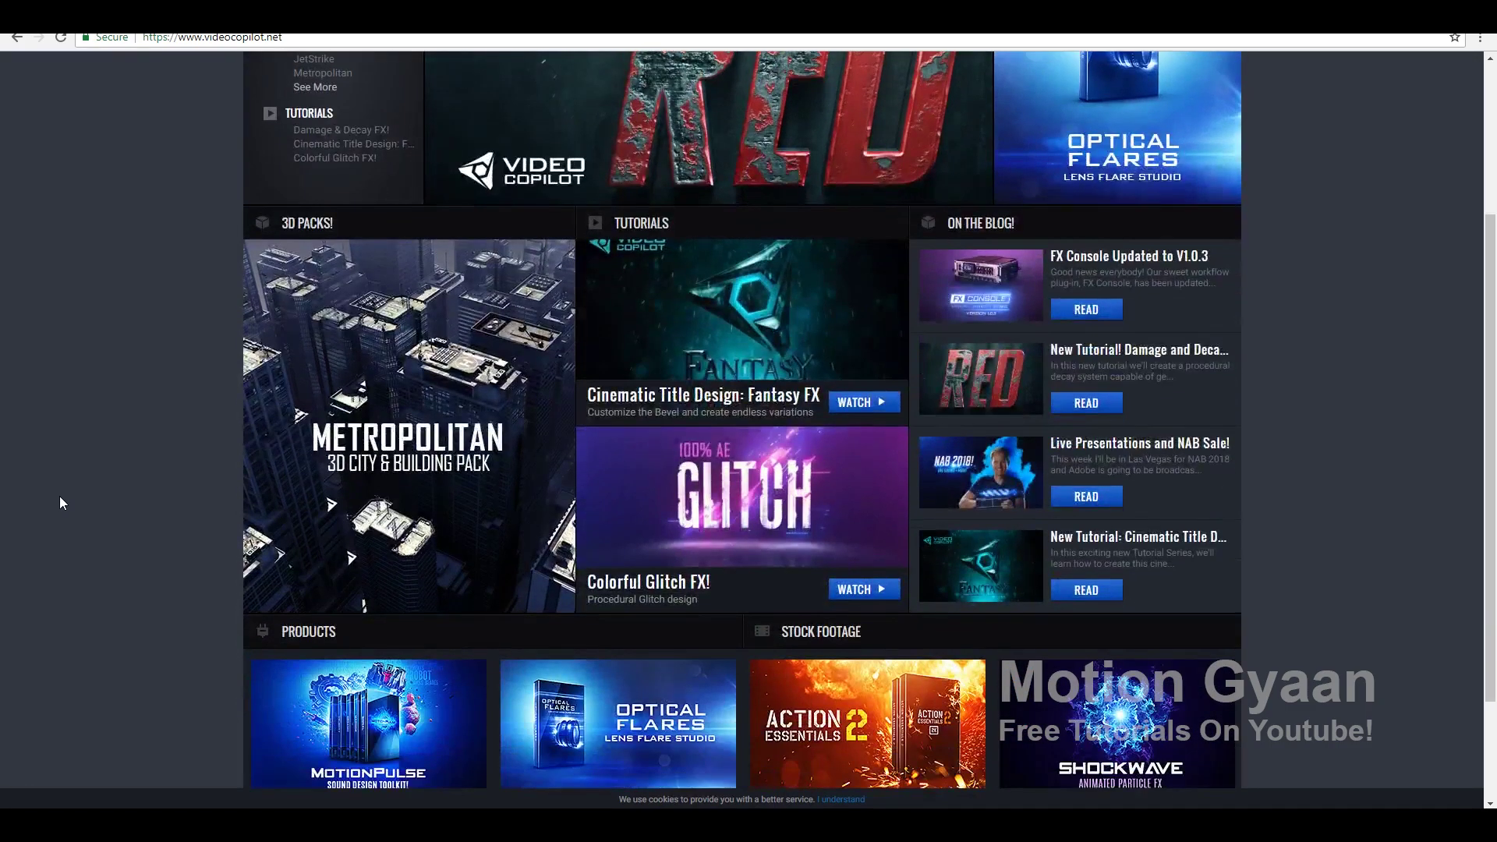
pyautogui.scroll(3, 60, 496)
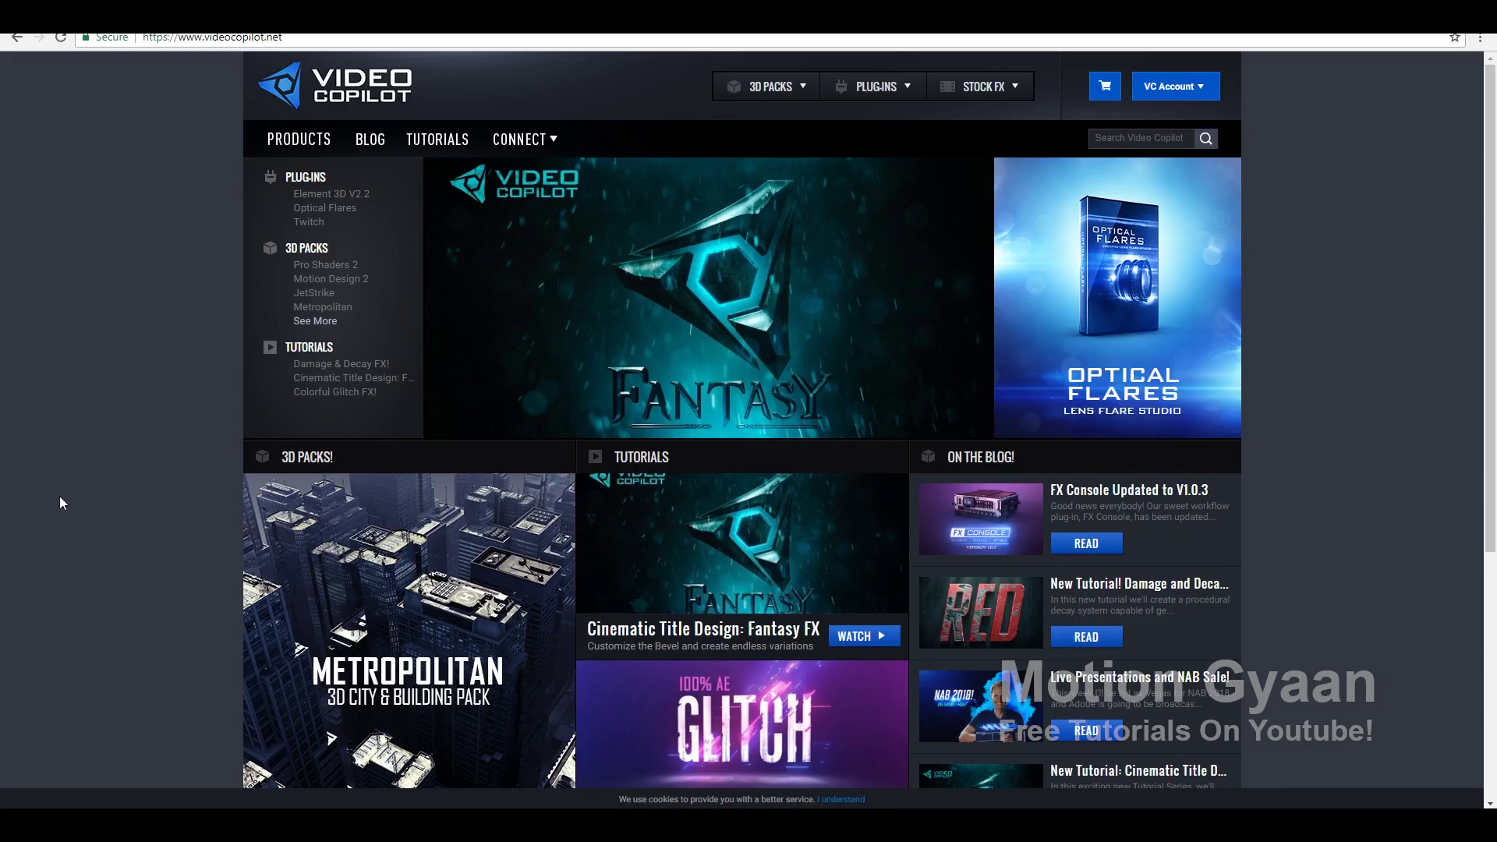
pyautogui.scroll(-4, 59, 495)
pyautogui.scroll(4, 59, 496)
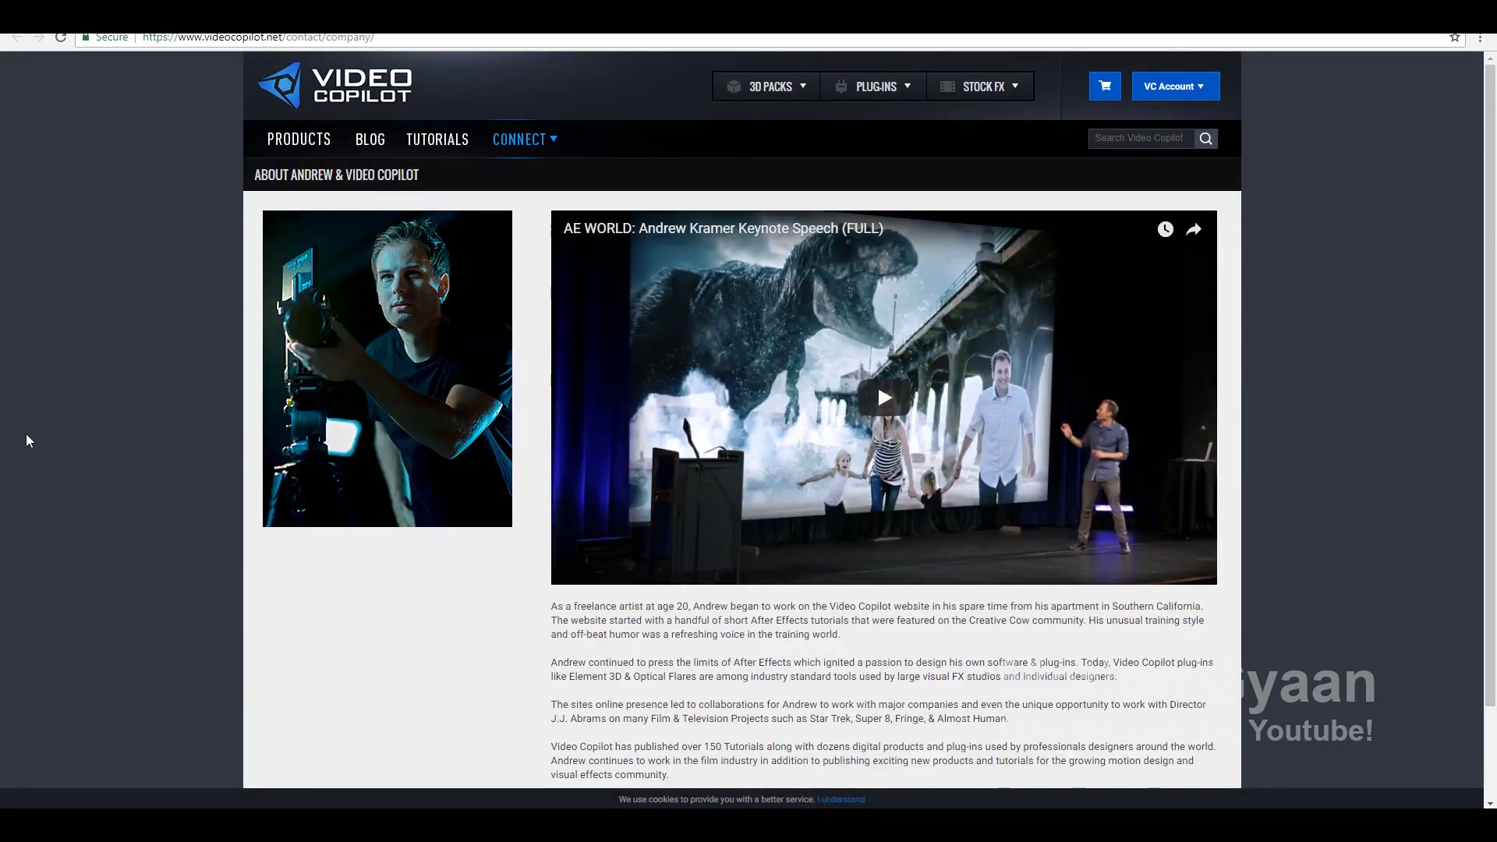
pyautogui.scroll(-2, 26, 435)
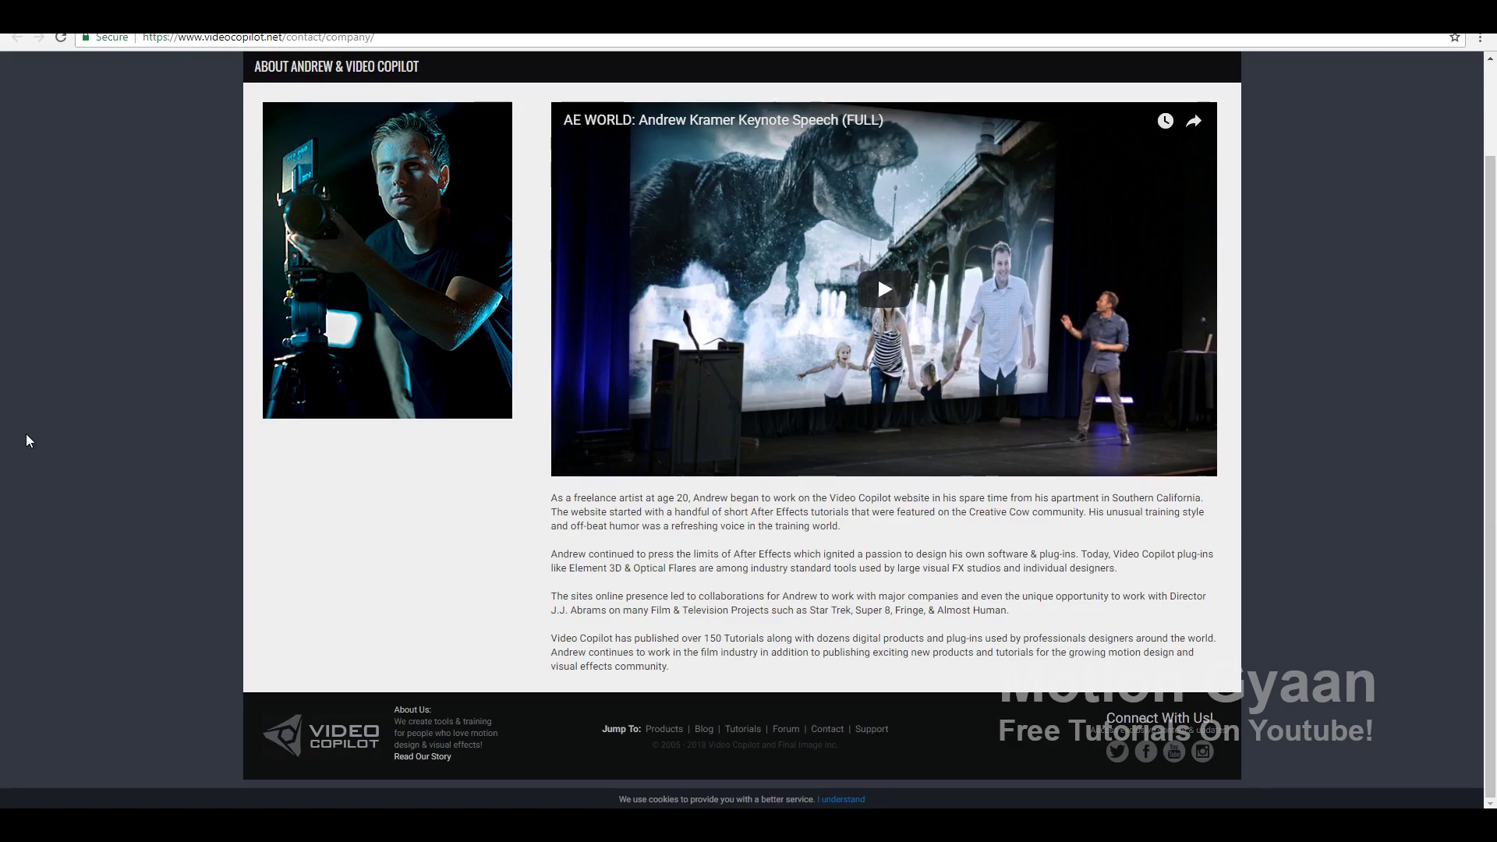
pyautogui.scroll(2, 26, 440)
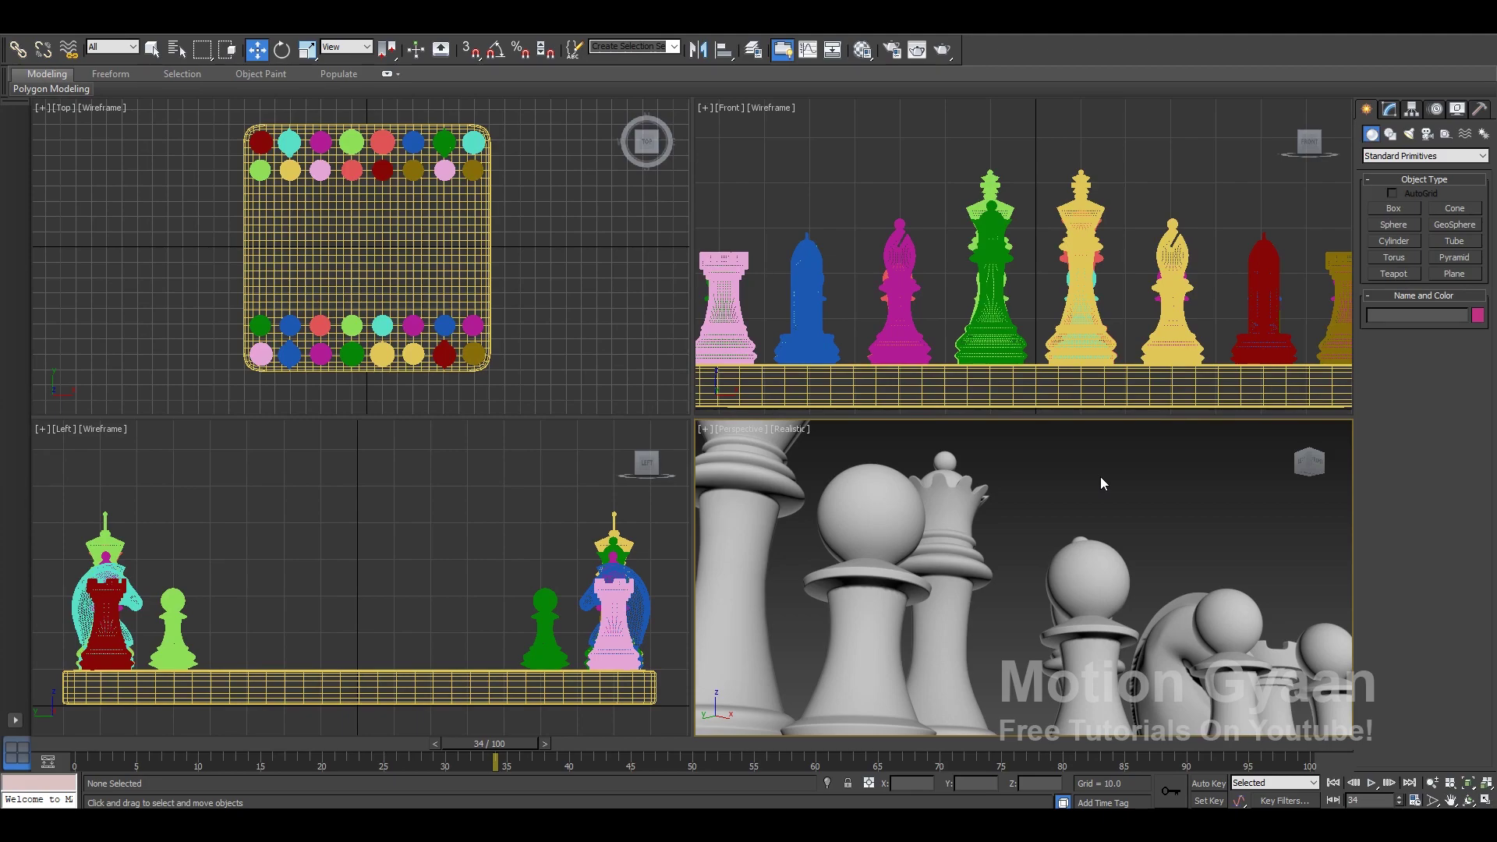
# Create Camera002 from the Perspective view and nudge it along X in the Front viewport.
pyautogui.hotkey('ctrl', 'c')
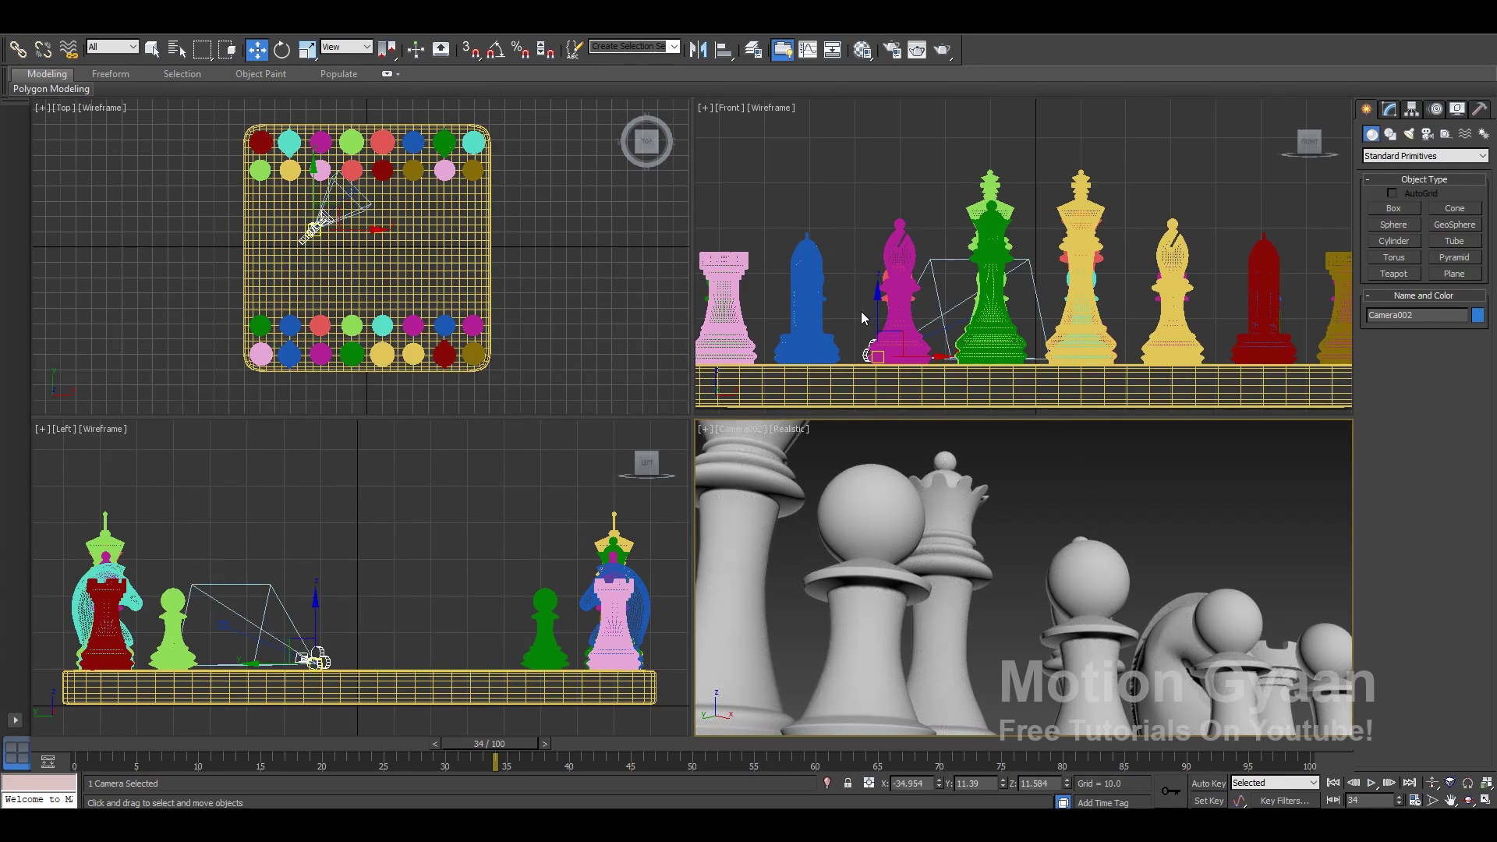
pyautogui.moveTo(879, 311); pyautogui.dragTo(969, 352)
pyautogui.rightClick(936, 349)
pyautogui.hotkey('ctrl', 'z')
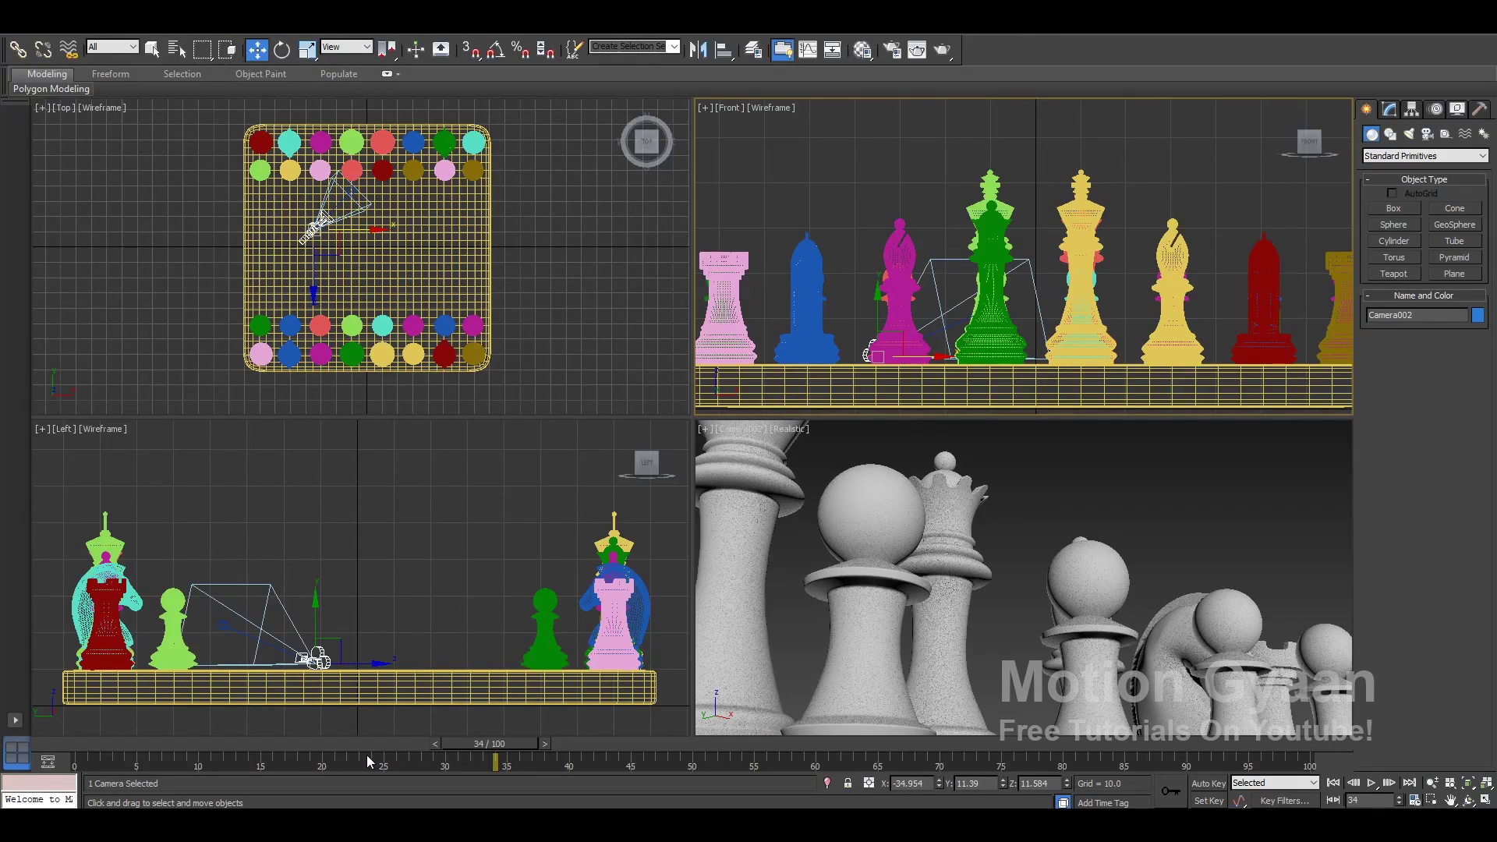
pyautogui.moveTo(928, 356)
pyautogui.mouseDown()
pyautogui.moveTo(1102, 343)
pyautogui.moveTo(923, 354)
pyautogui.mouseUp()
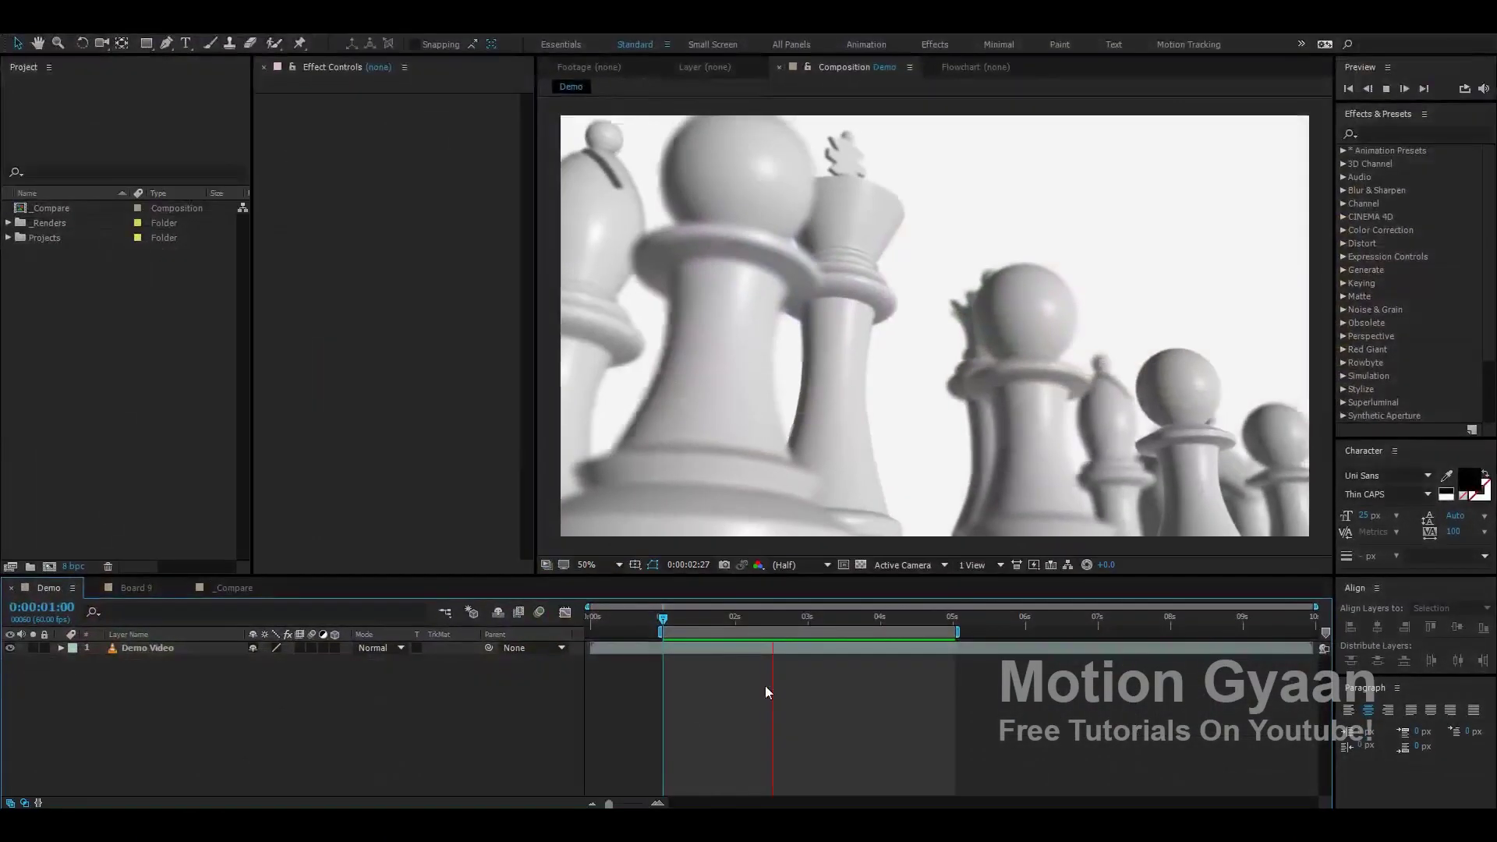
# Stop the demo preview and switch to the Board 9 composition.
pyautogui.press('space')
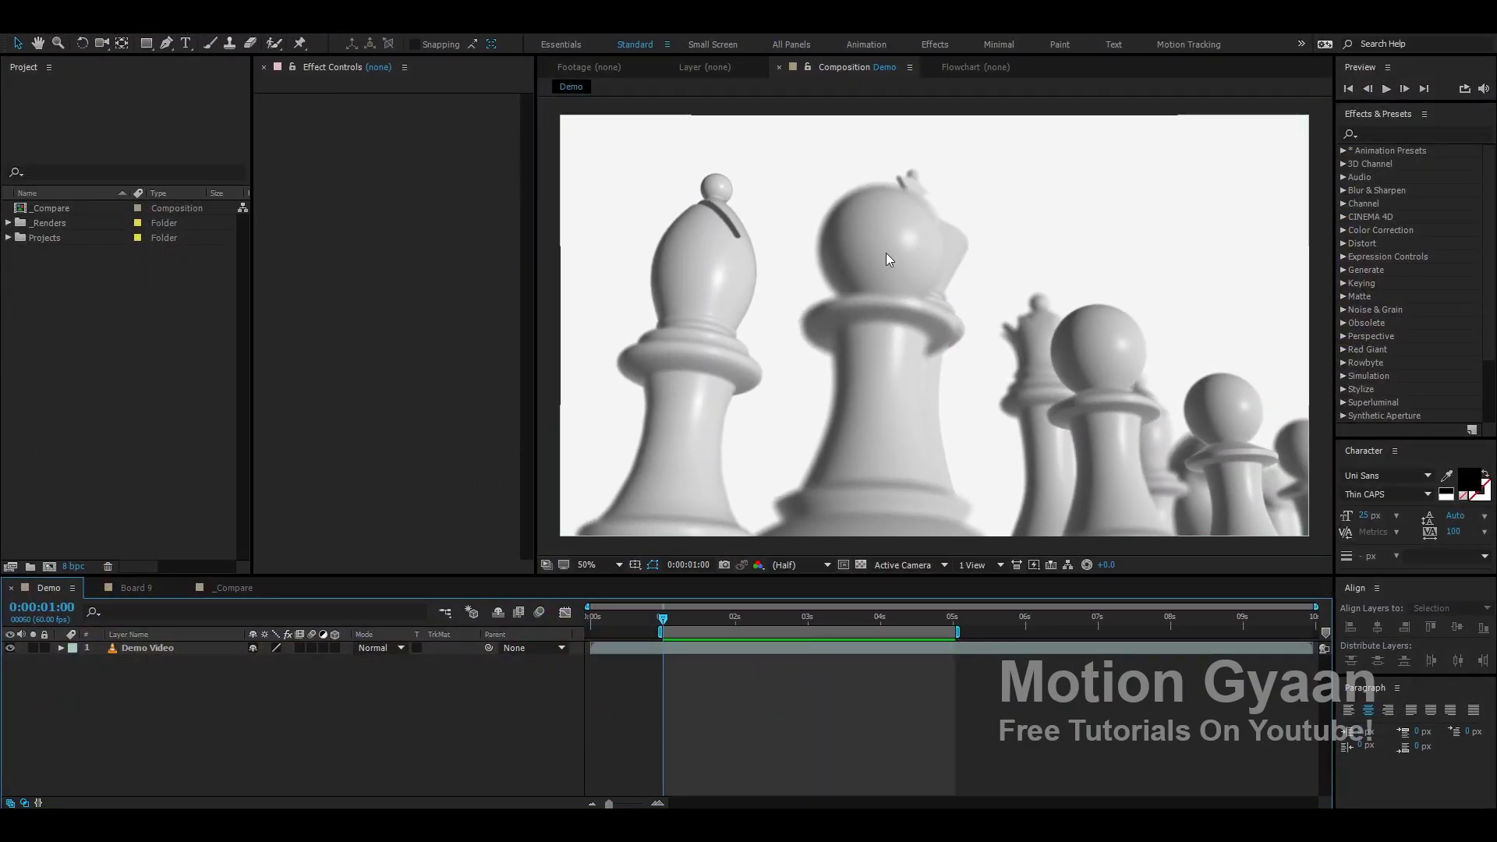
pyautogui.click(136, 587)
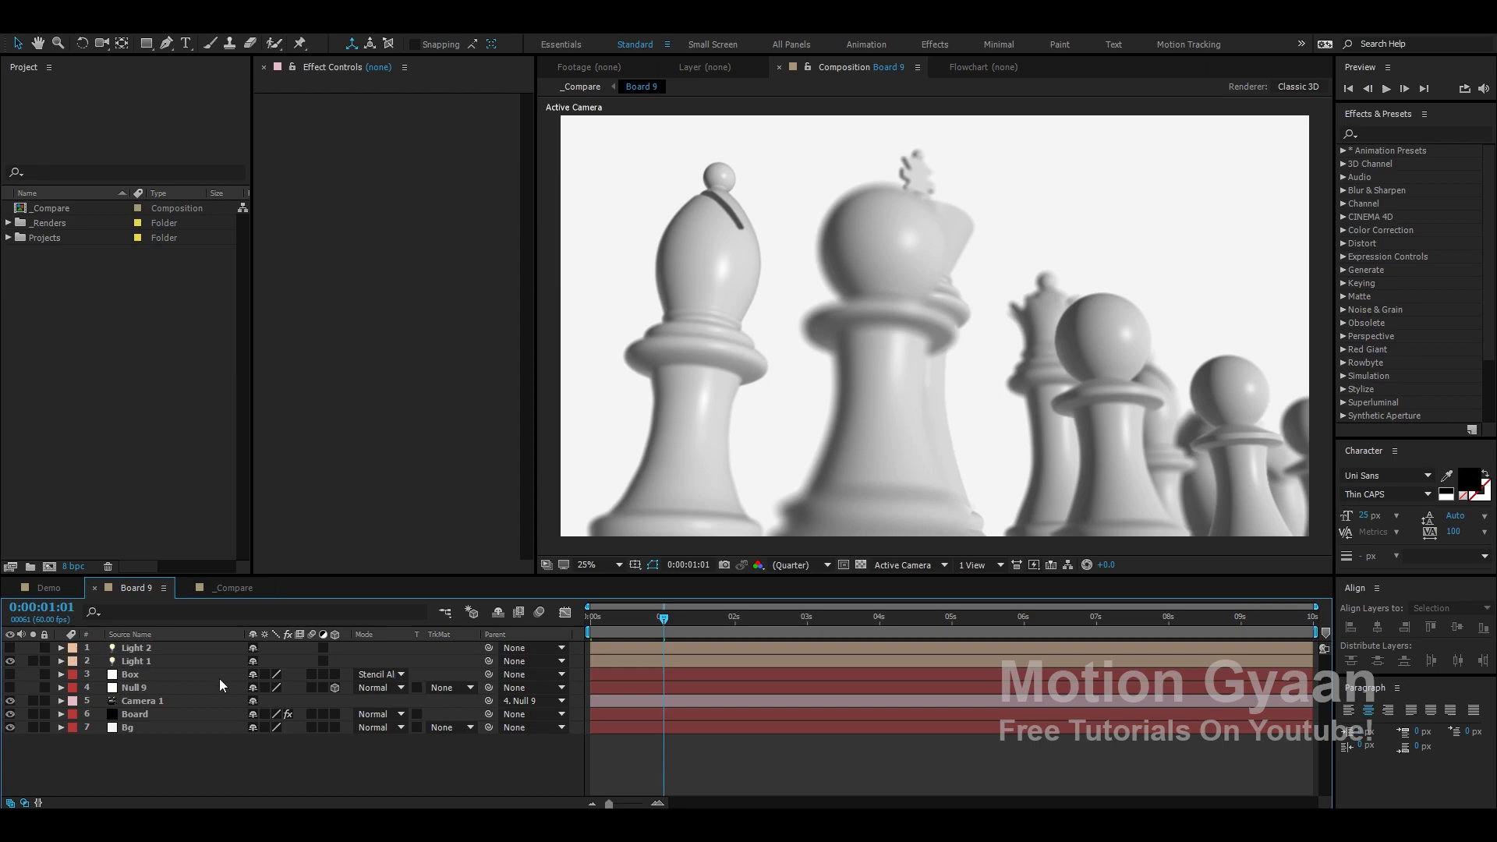
# Turn on Light 1, leaving Light 2 off, and reveal Camera 1's camera options.
pyautogui.click(10, 648)
pyautogui.click(9, 648)
pyautogui.click(10, 662)
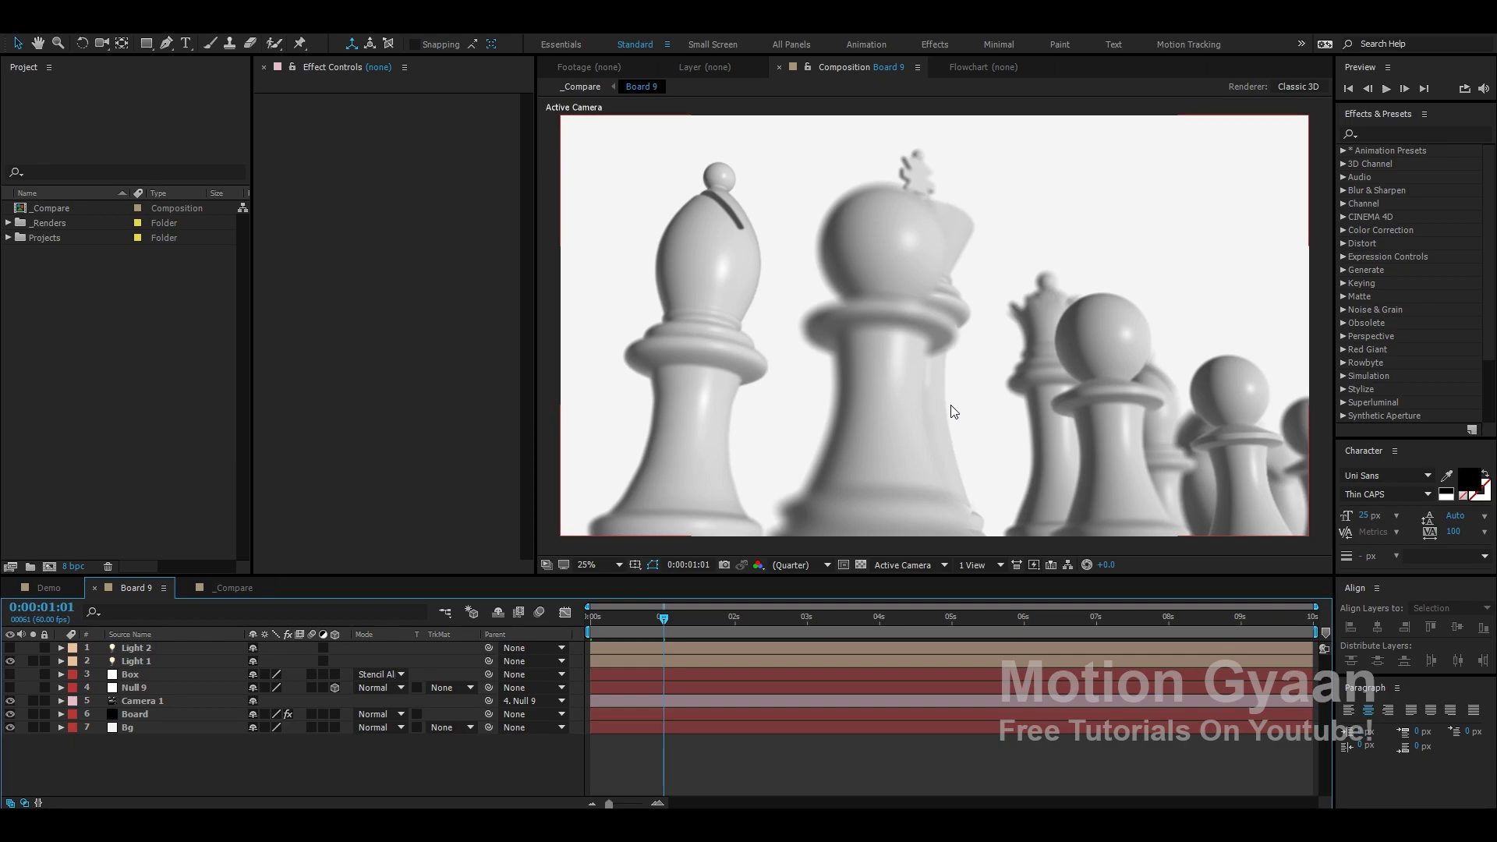
pyautogui.click(151, 703)
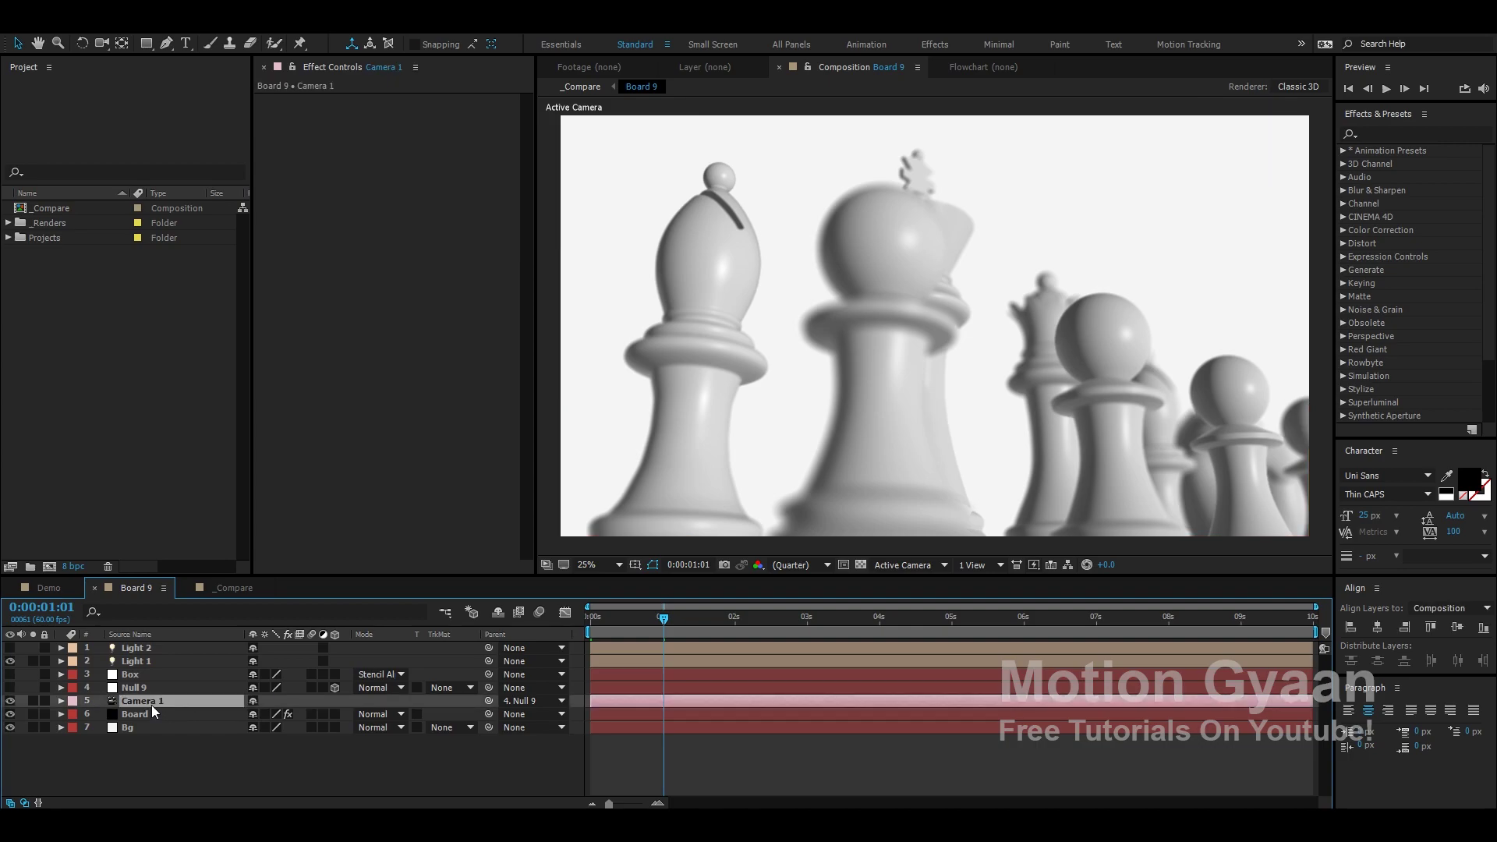
pyautogui.press('a')
pyautogui.press('a')
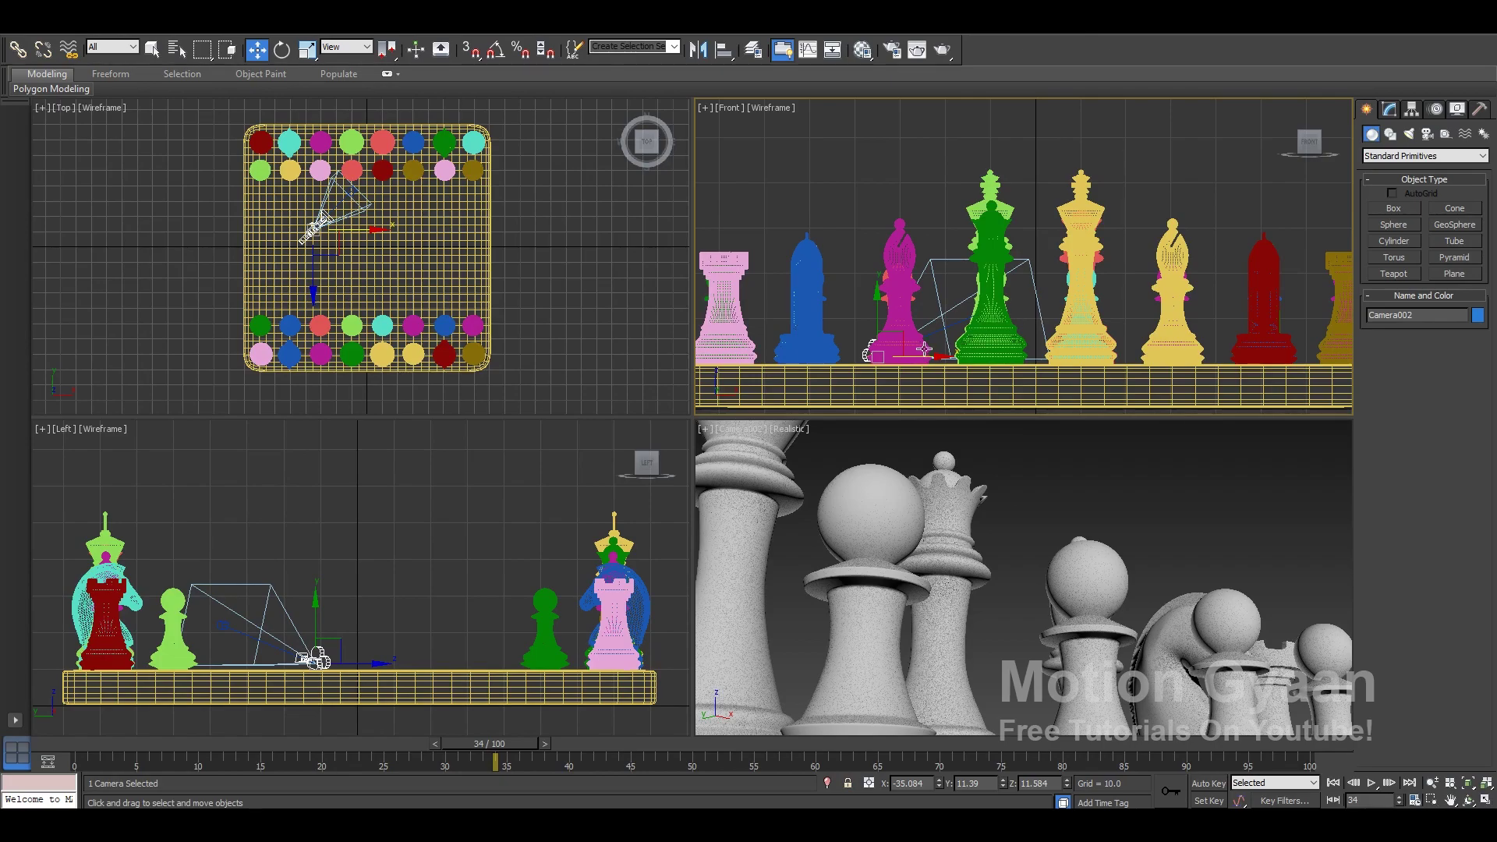
# Lift Camera002 along Y in the Front viewport so it looks down across the pieces.
pyautogui.moveTo(916, 357)
pyautogui.mouseDown()
pyautogui.moveTo(980, 340)
pyautogui.moveTo(873, 335)
pyautogui.moveTo(1012, 340)
pyautogui.moveTo(918, 341)
pyautogui.mouseUp()
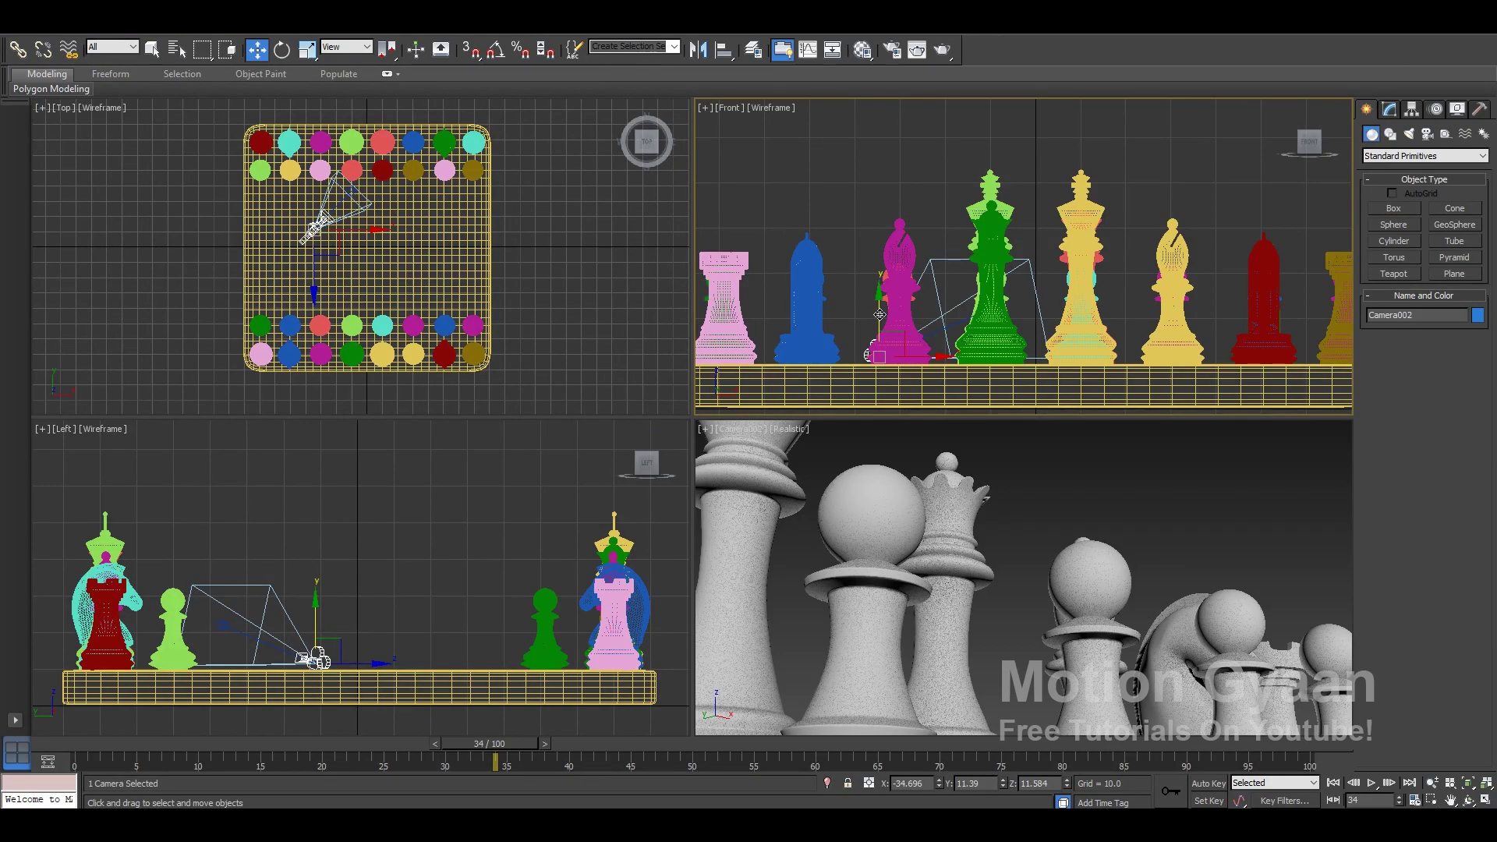
pyautogui.moveTo(879, 314); pyautogui.dragTo(879, 255)
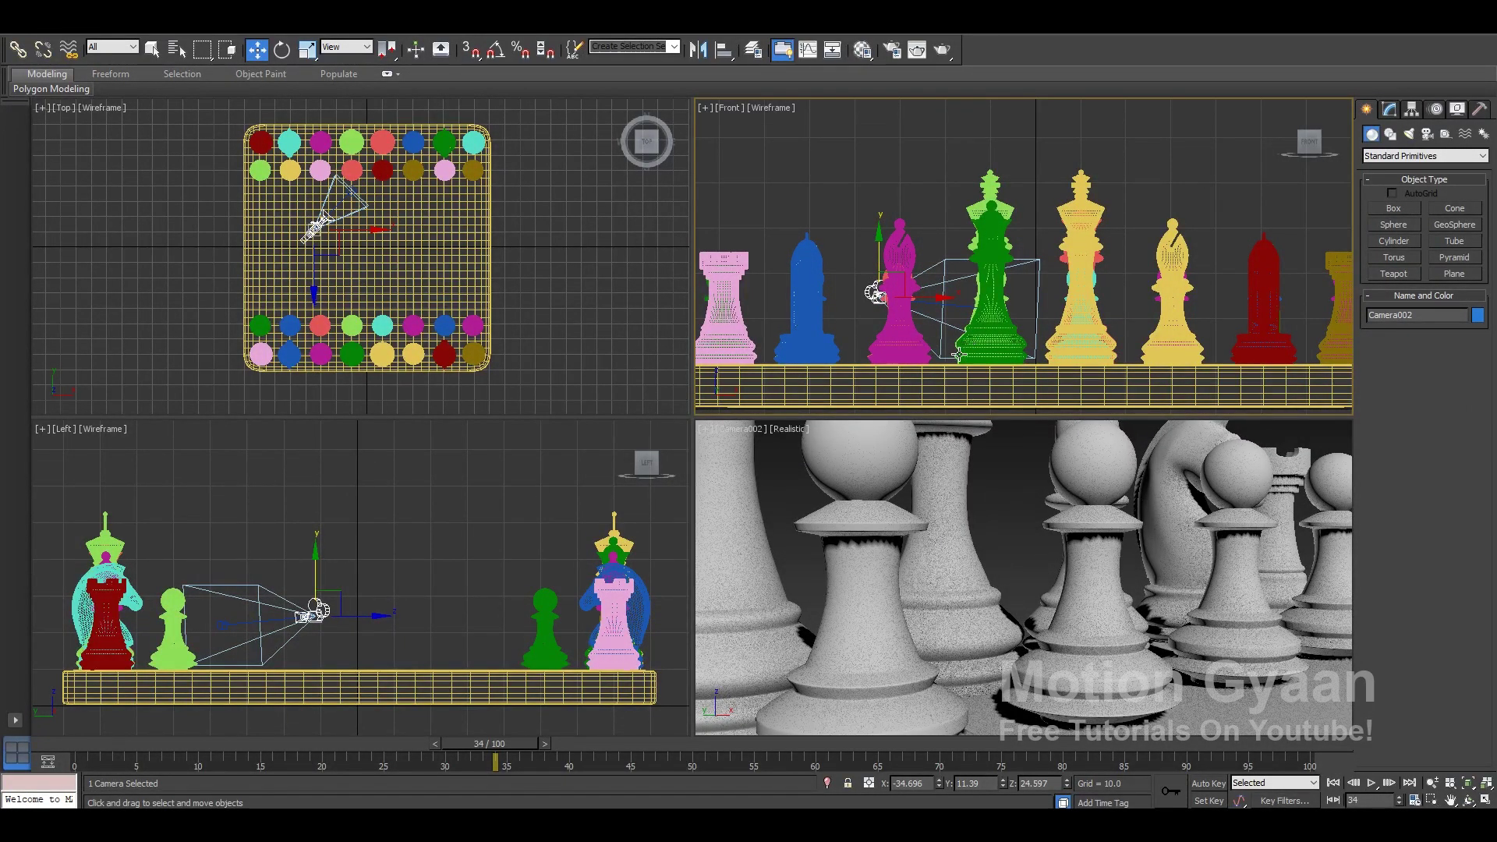
pyautogui.hotkey('ctrl', 'z')
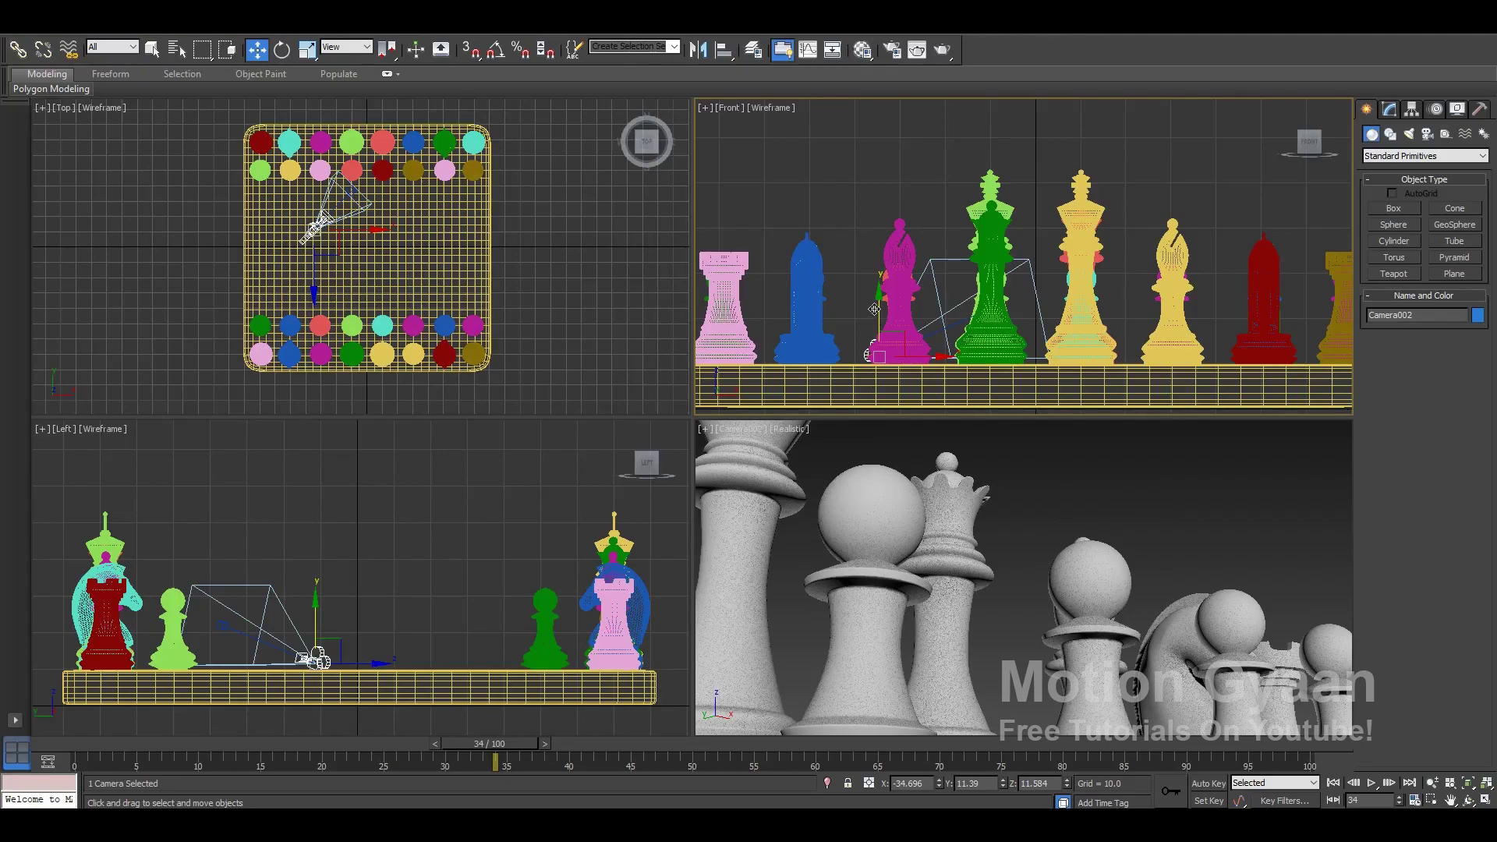
pyautogui.moveTo(874, 309); pyautogui.dragTo(885, 261)
pyautogui.moveTo(884, 258); pyautogui.dragTo(882, 257)
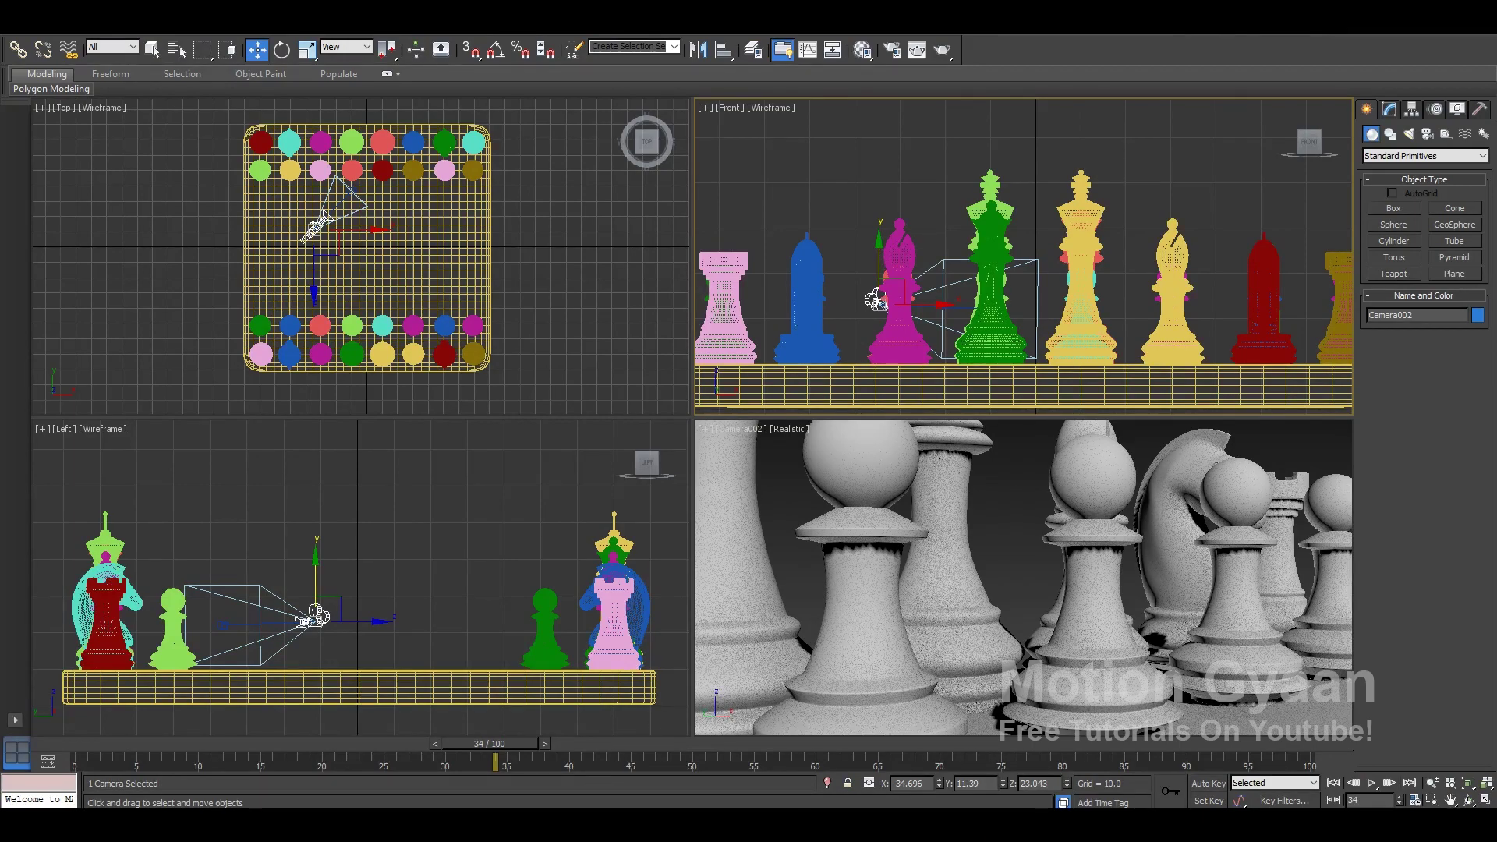
# Return to After Effects and orbit the camera to a frontal view of knight, bishop and king.
pyautogui.moveTo(530, 826)
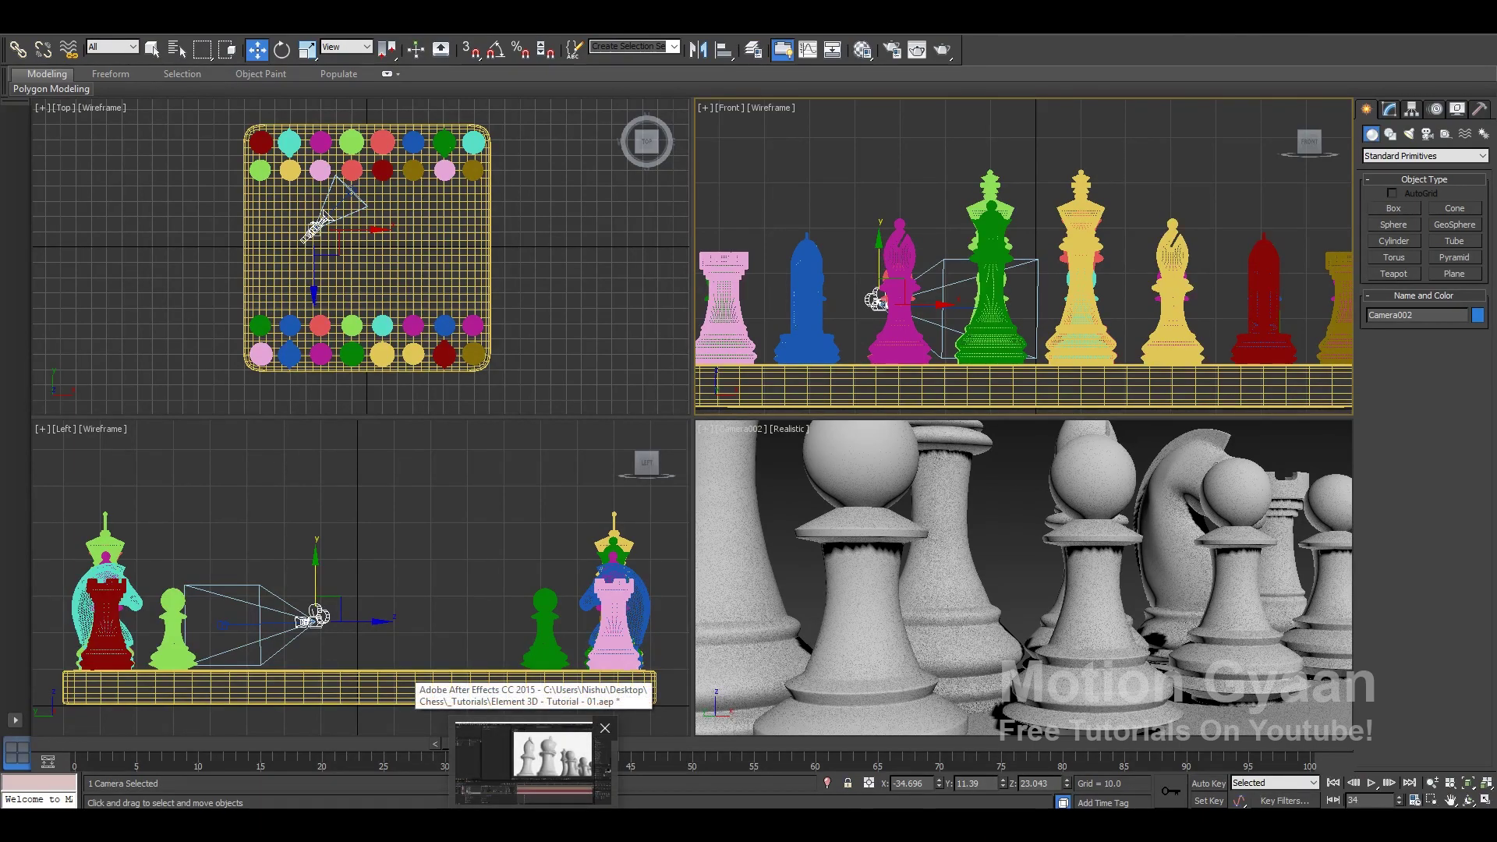
pyautogui.click(553, 754)
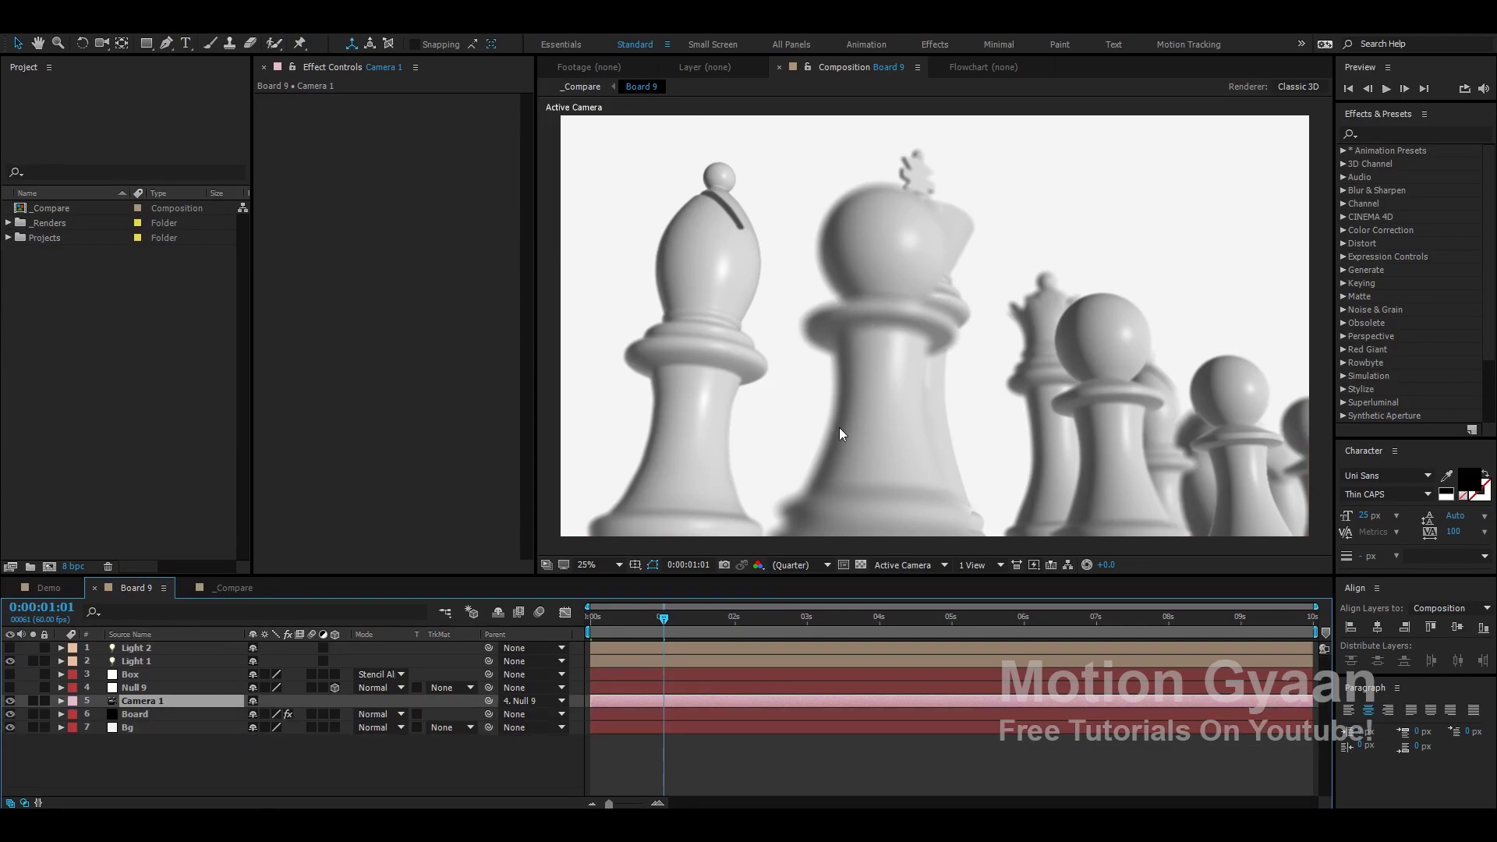
pyautogui.press('c')
pyautogui.moveTo(871, 322); pyautogui.dragTo(795, 303)
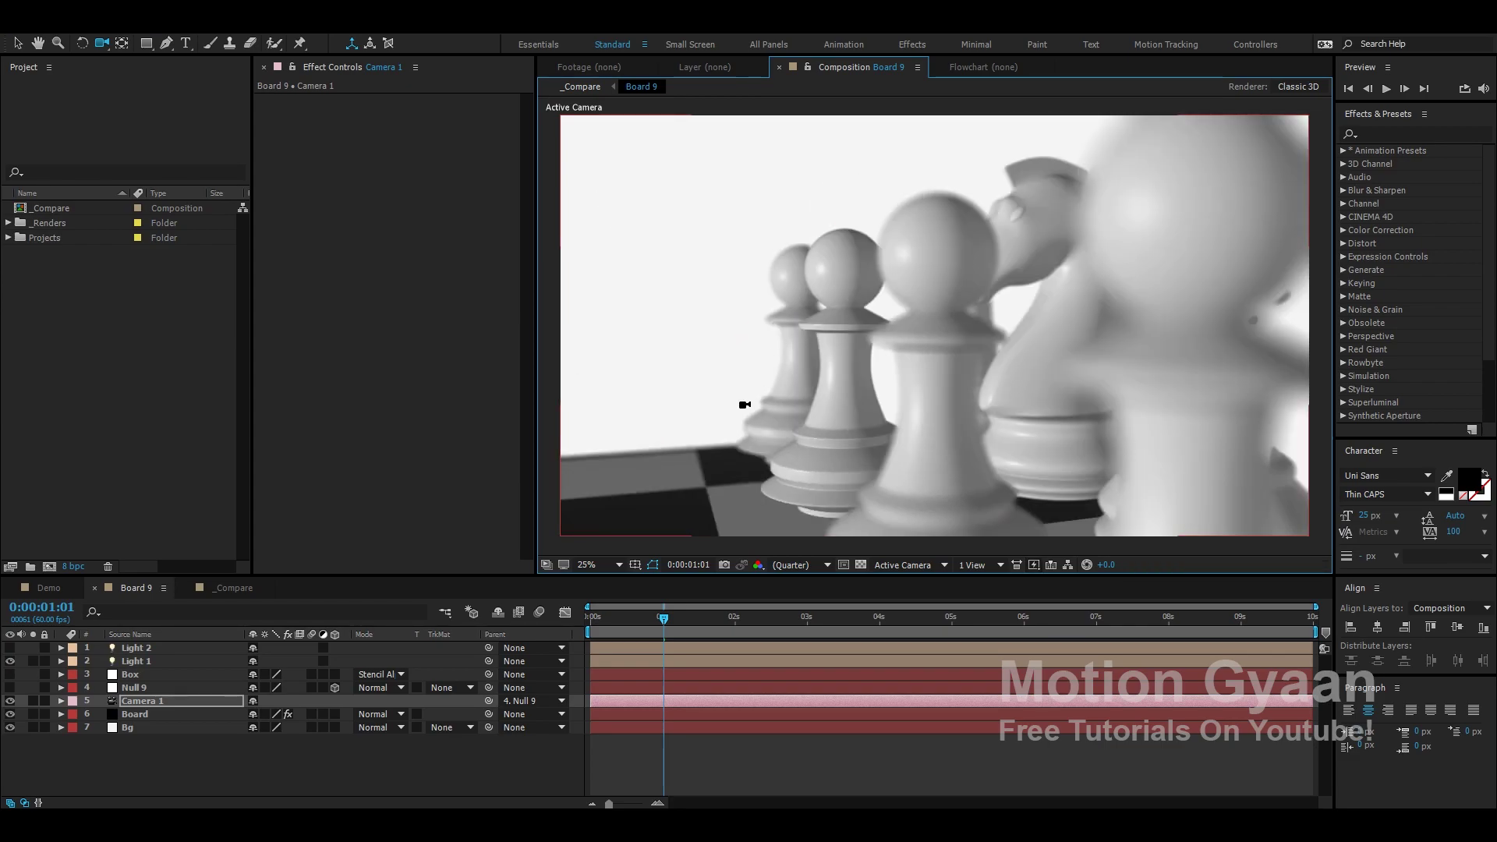
pyautogui.moveTo(768, 371); pyautogui.dragTo(893, 392)
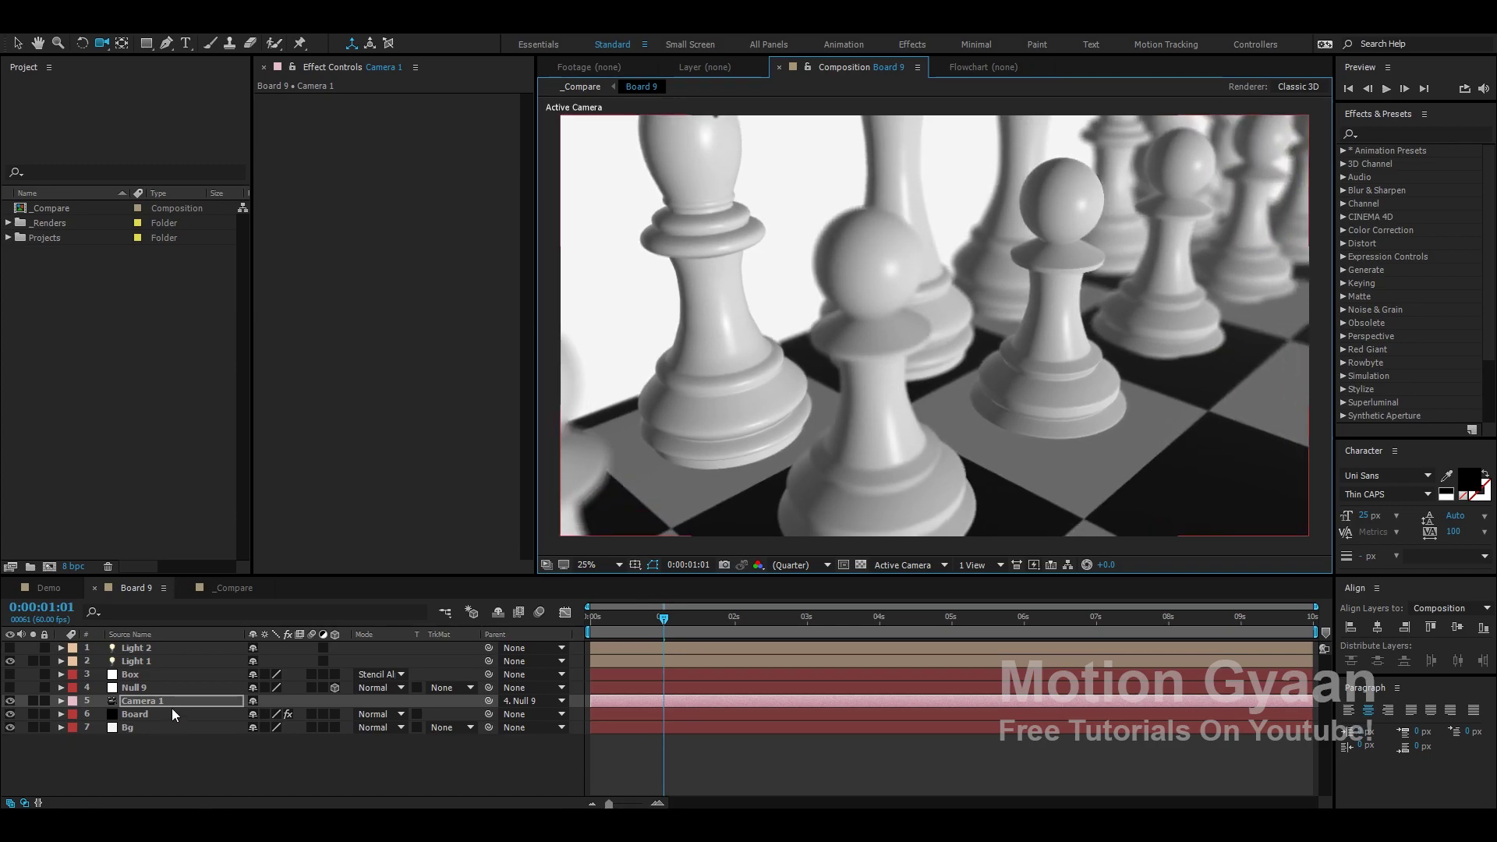
# Compare Camera 1's Depth of Field off and on while orbiting to new angles.
pyautogui.press('a')
pyautogui.press('a')
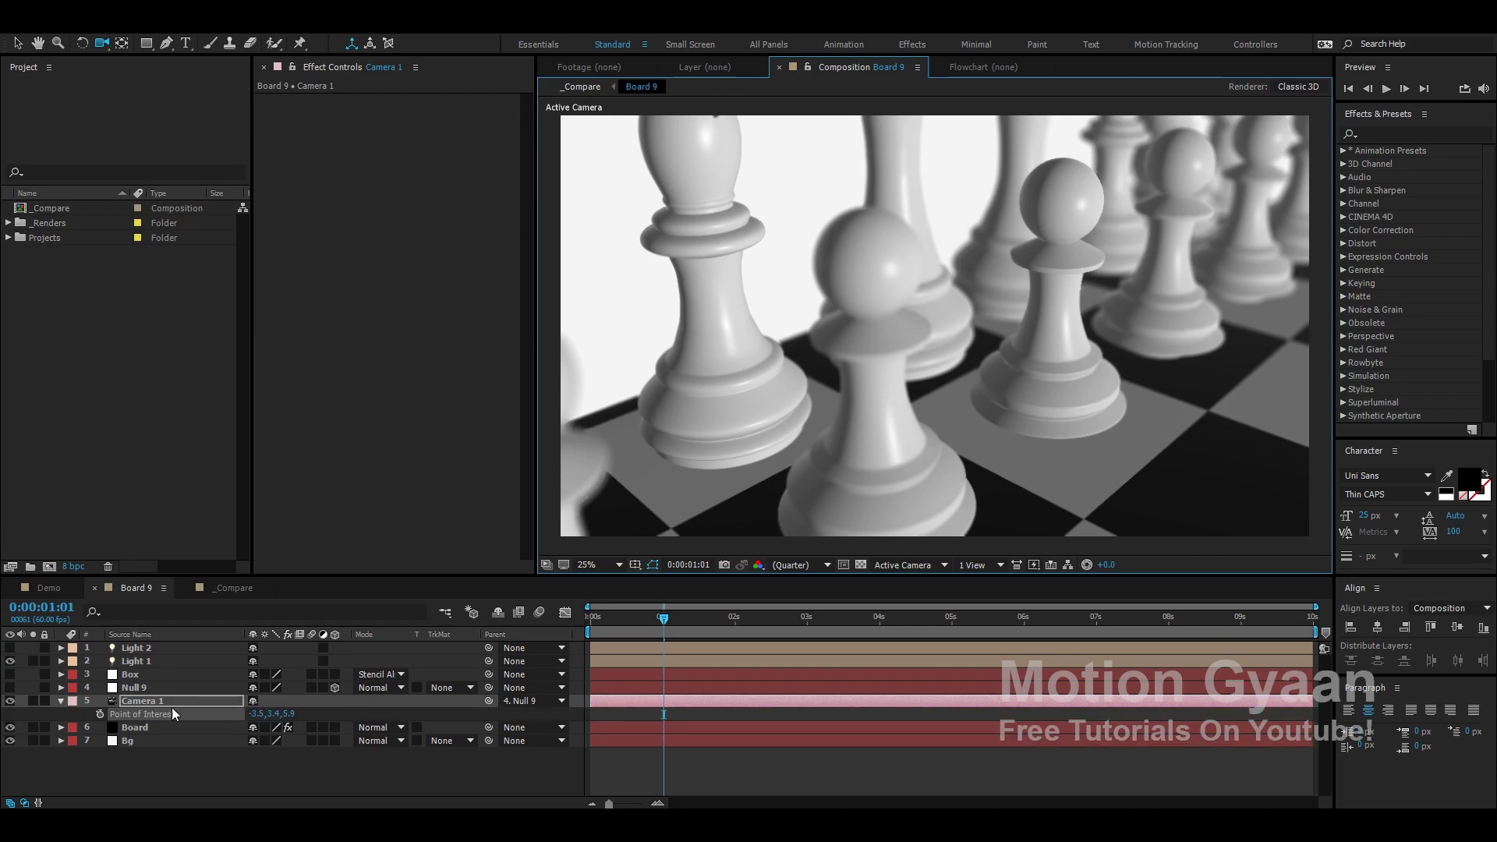
pyautogui.click(255, 741)
pyautogui.moveTo(847, 401); pyautogui.dragTo(995, 339)
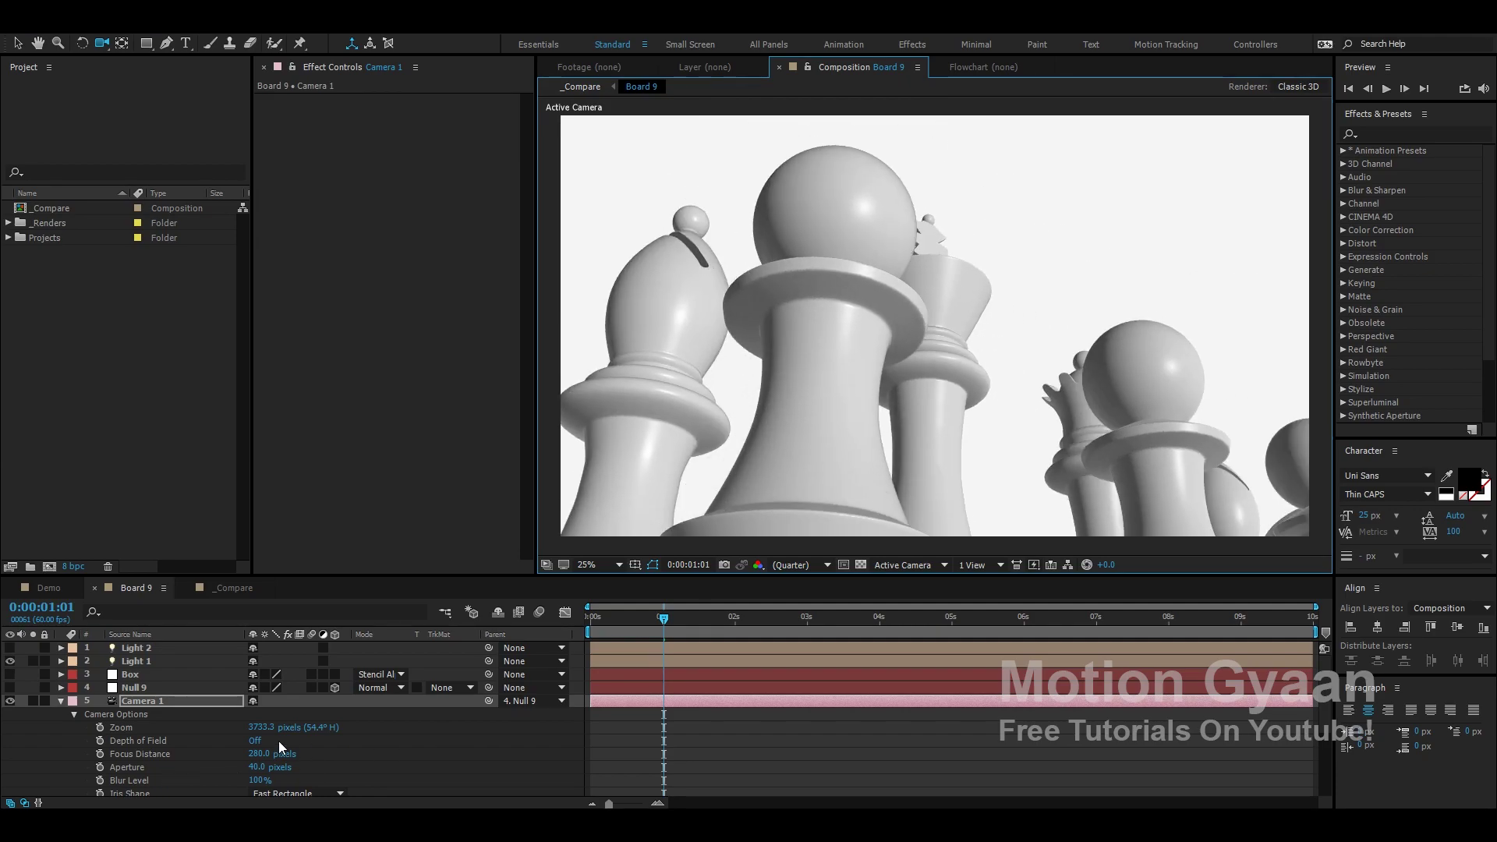
pyautogui.click(254, 740)
pyautogui.press('a')
pyautogui.press('a')
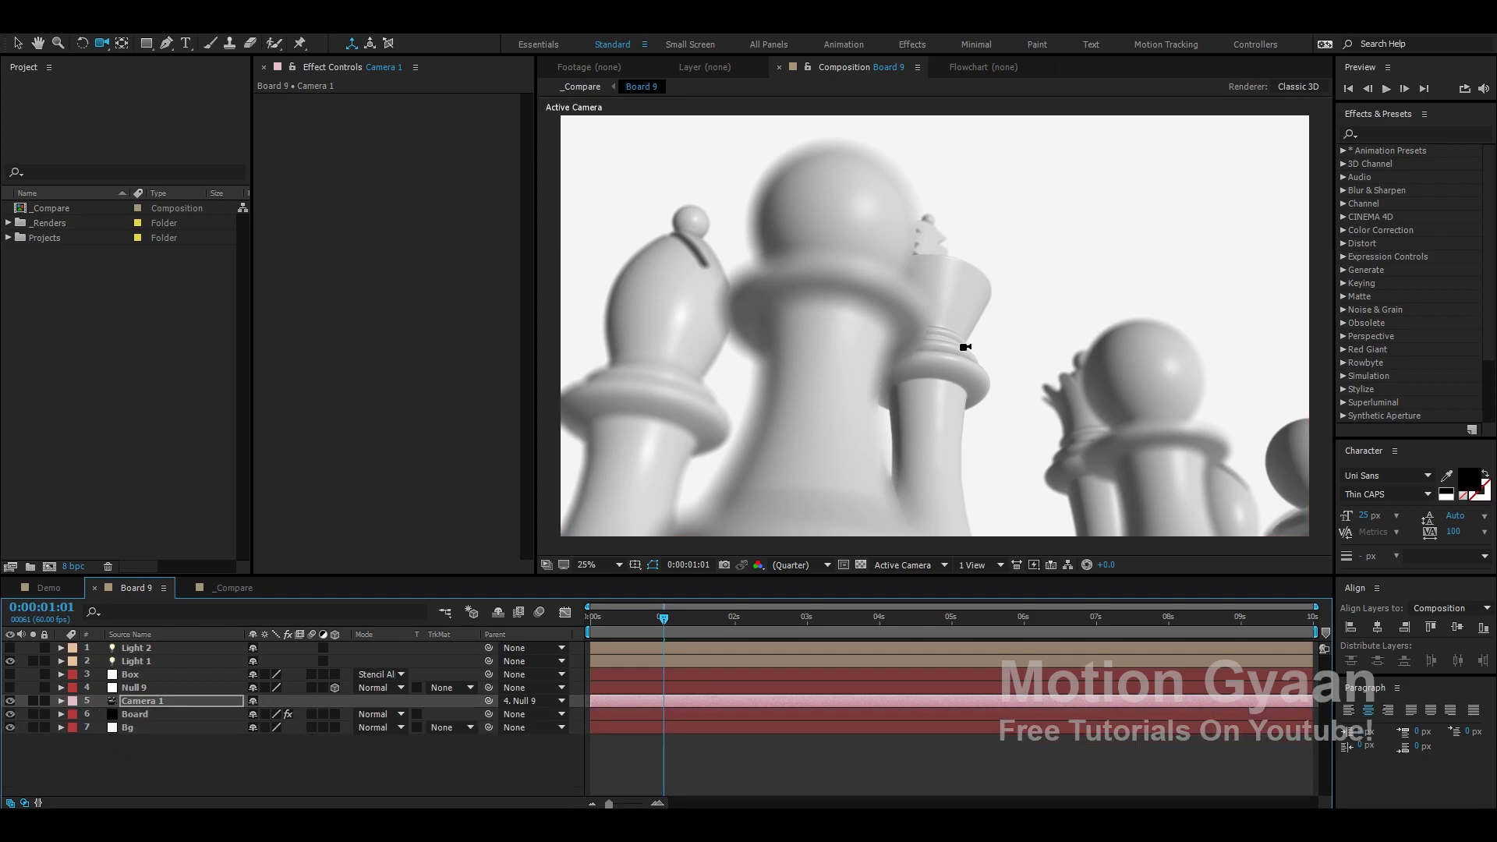
pyautogui.moveTo(966, 344); pyautogui.dragTo(983, 379)
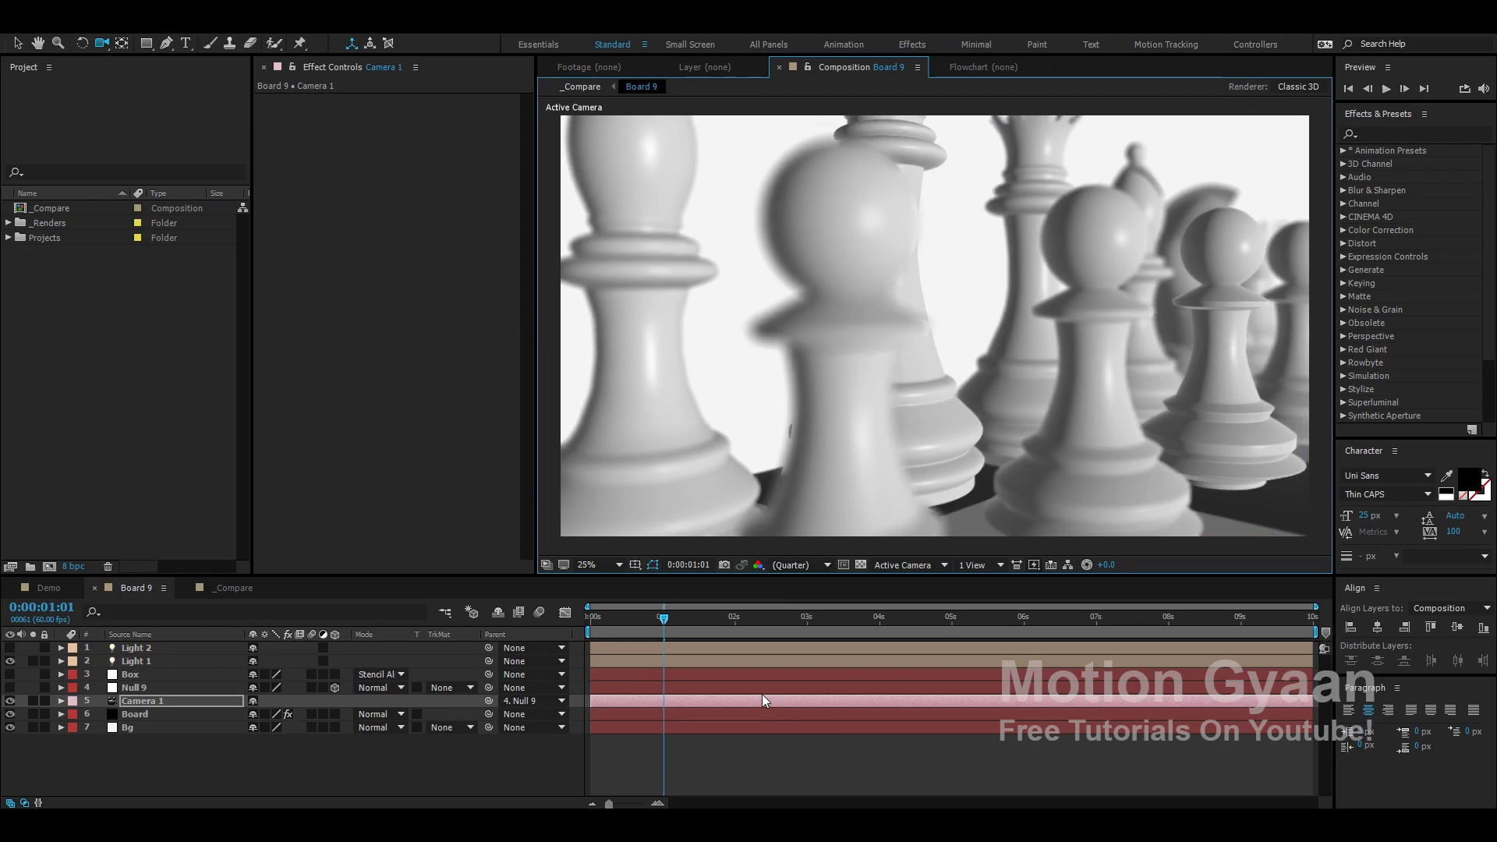
pyautogui.click(9, 648)
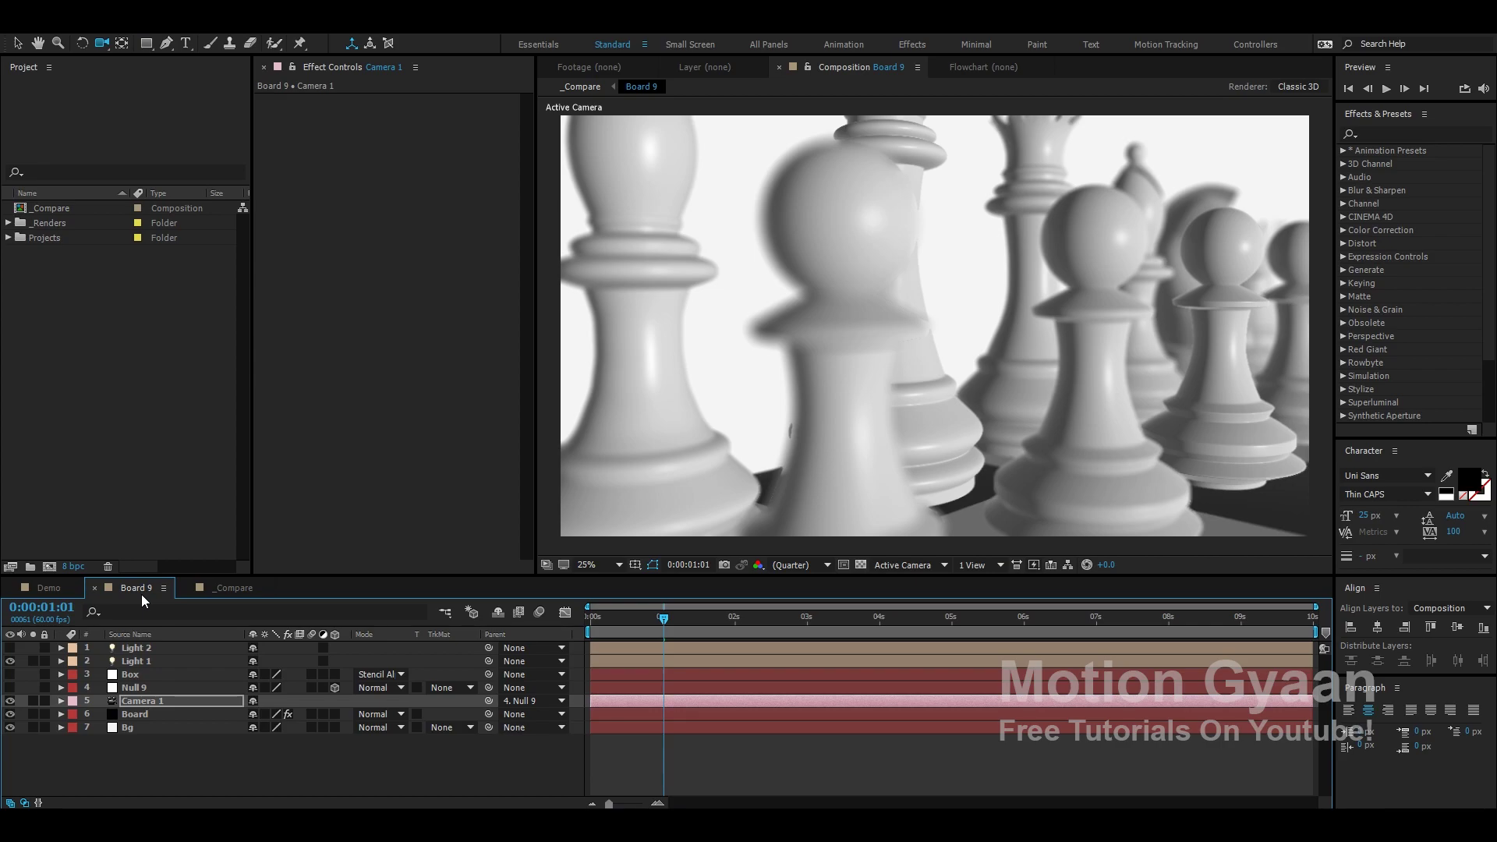
# Return to the Selection tool and scroll to the top of the Element 3D V2.2 product page.
pyautogui.press('v')
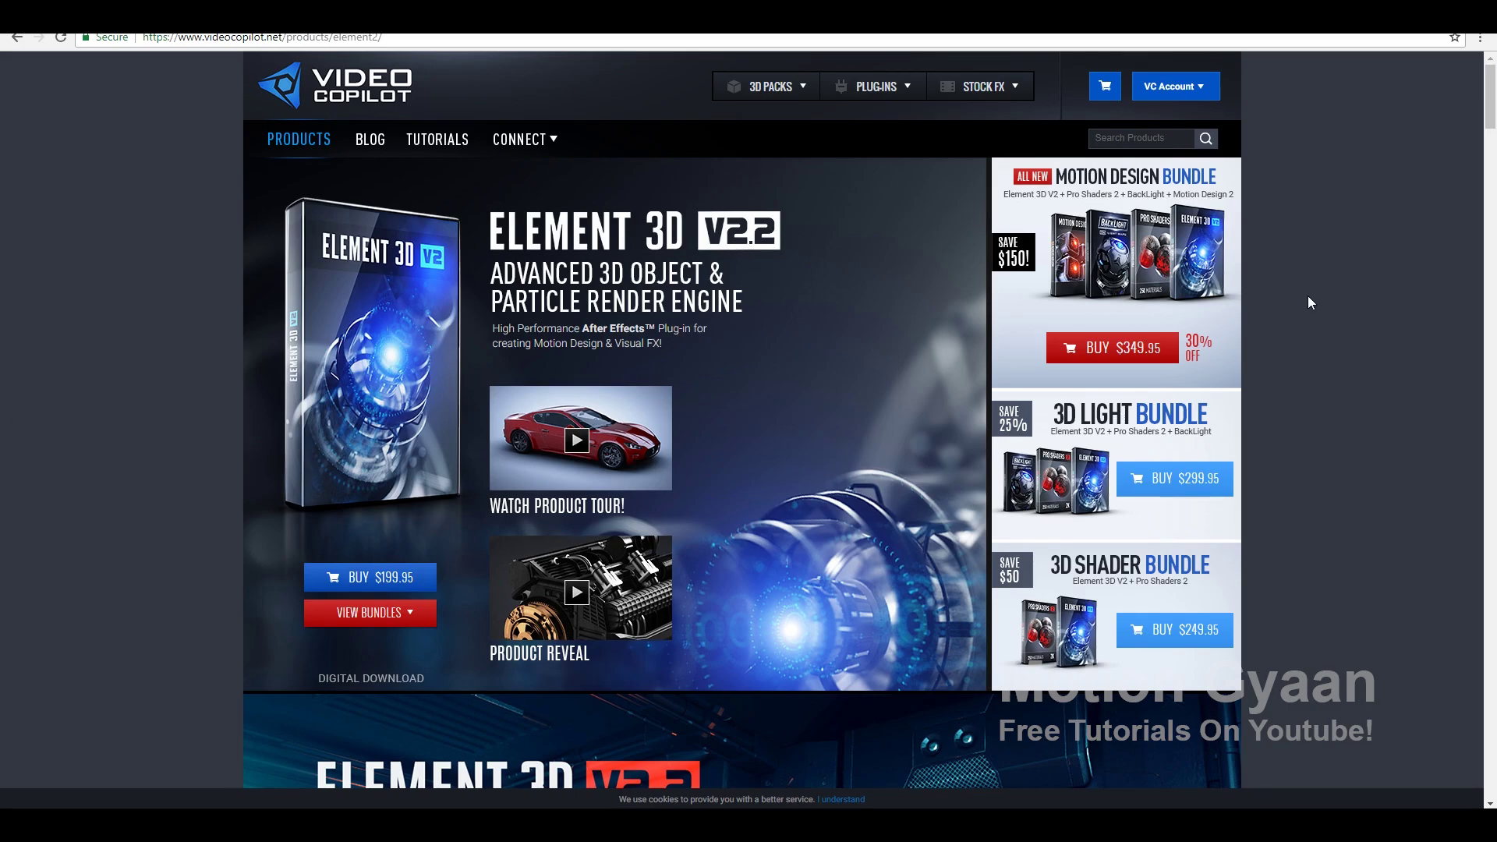
pyautogui.scroll(-15, 1310, 303)
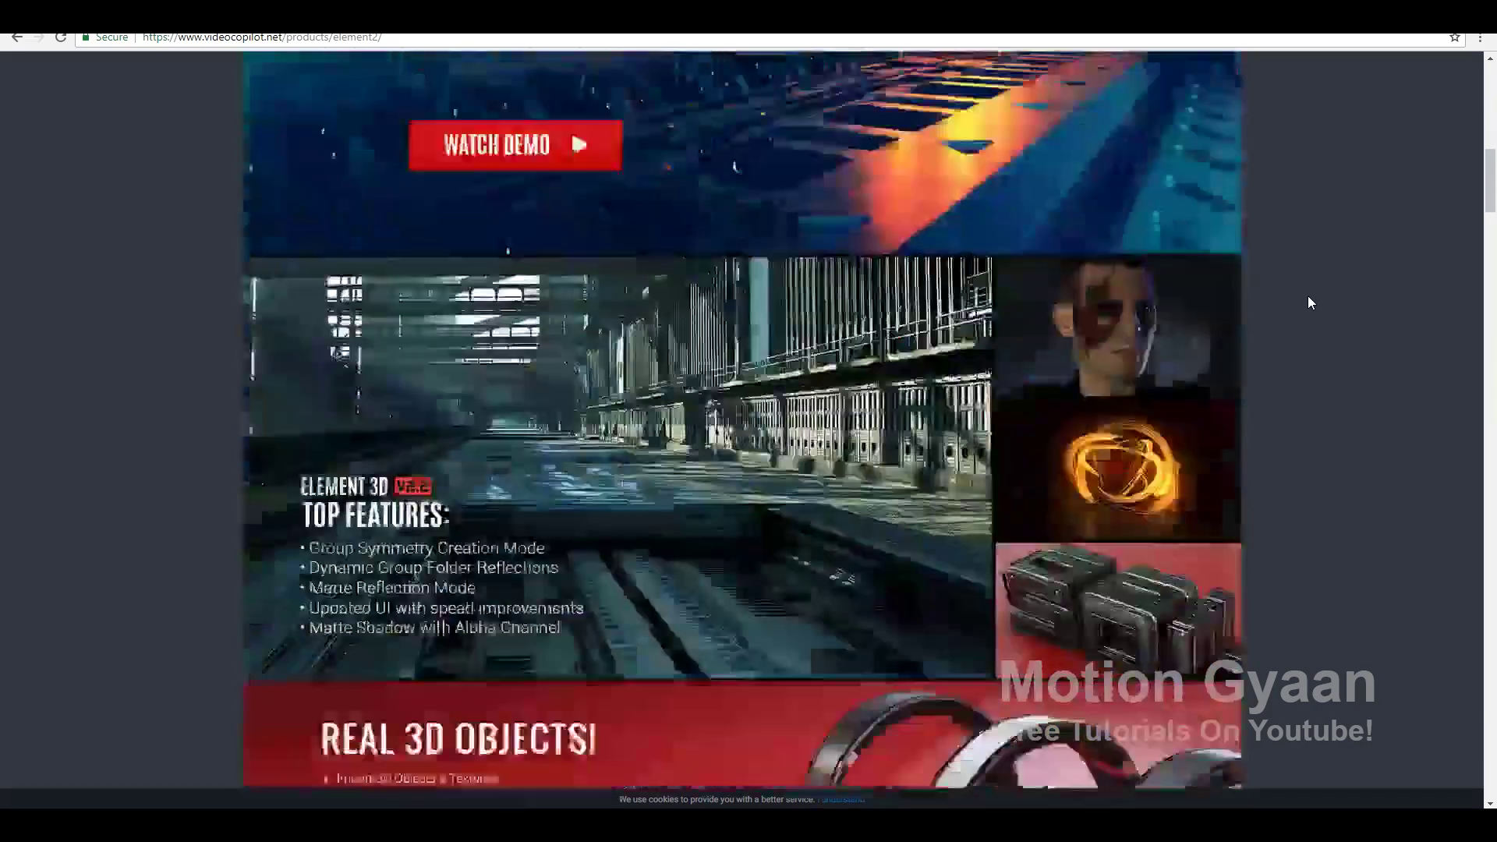
pyautogui.scroll(2, 928, 351)
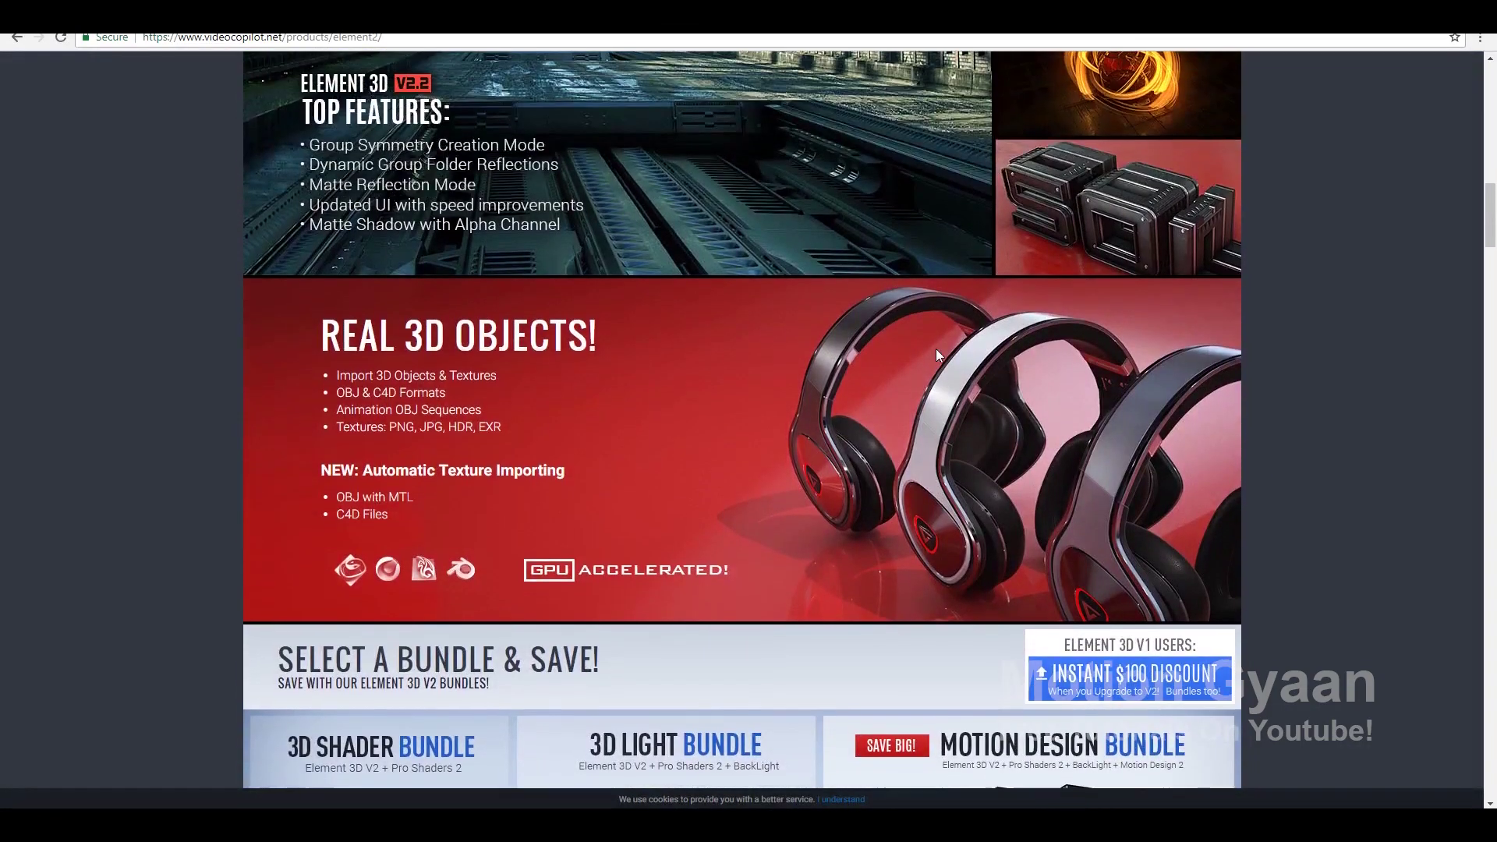
pyautogui.scroll(2, 936, 350)
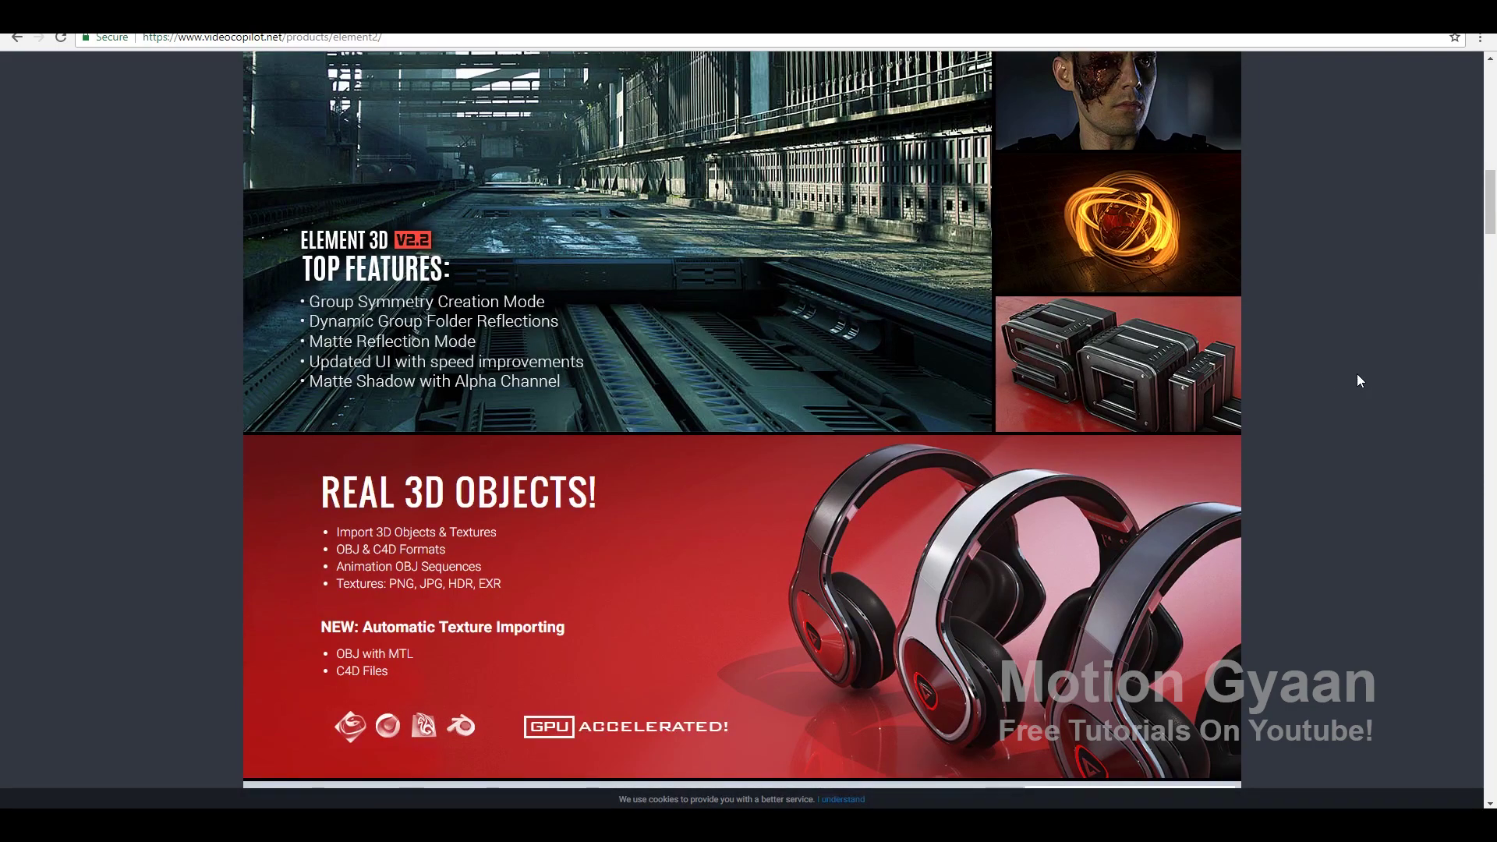
pyautogui.scroll(8, 1356, 380)
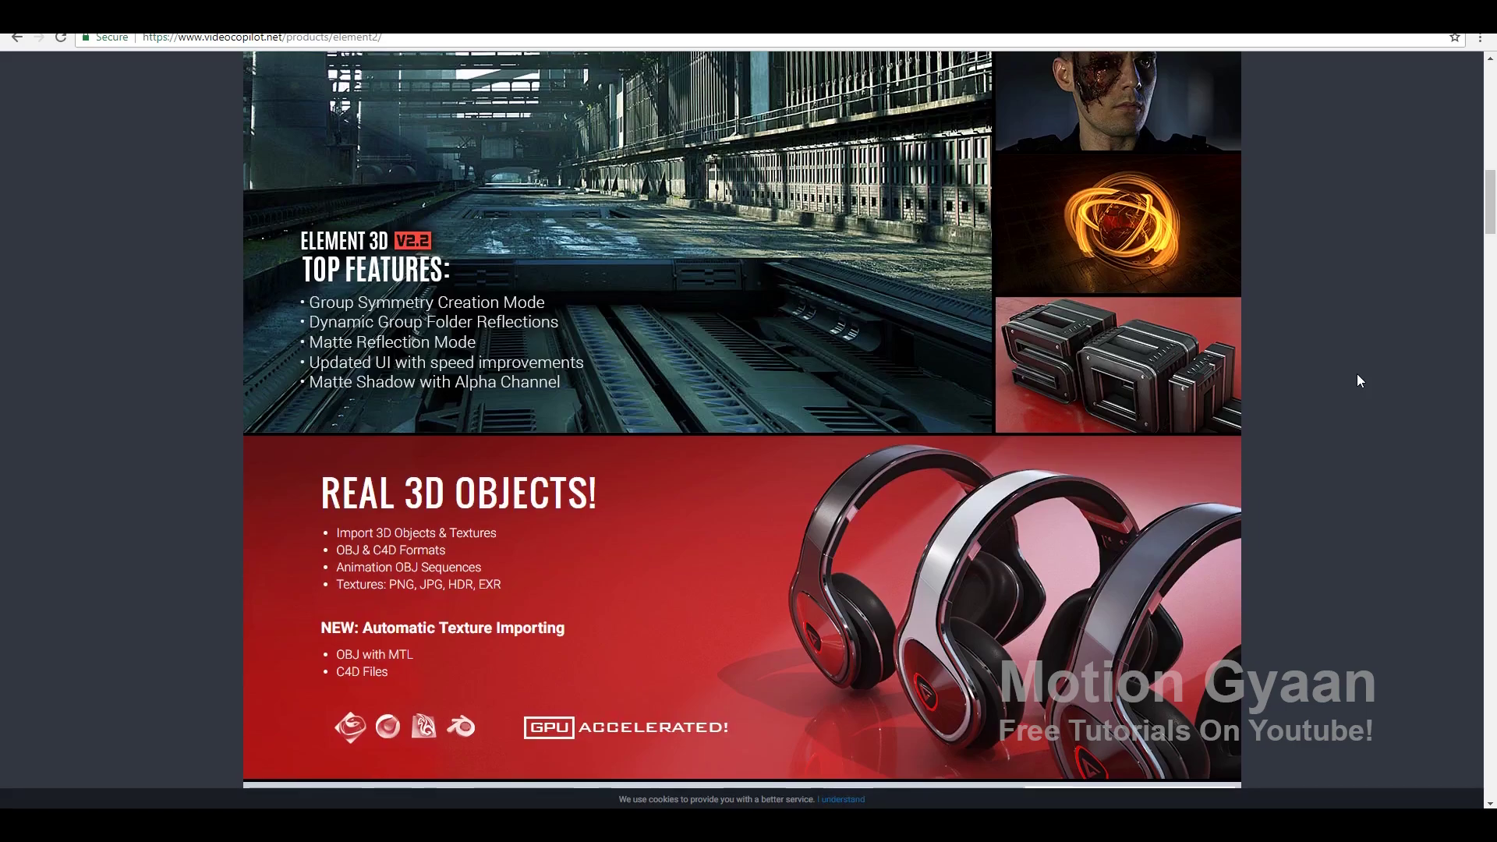
pyautogui.scroll(8, 1357, 376)
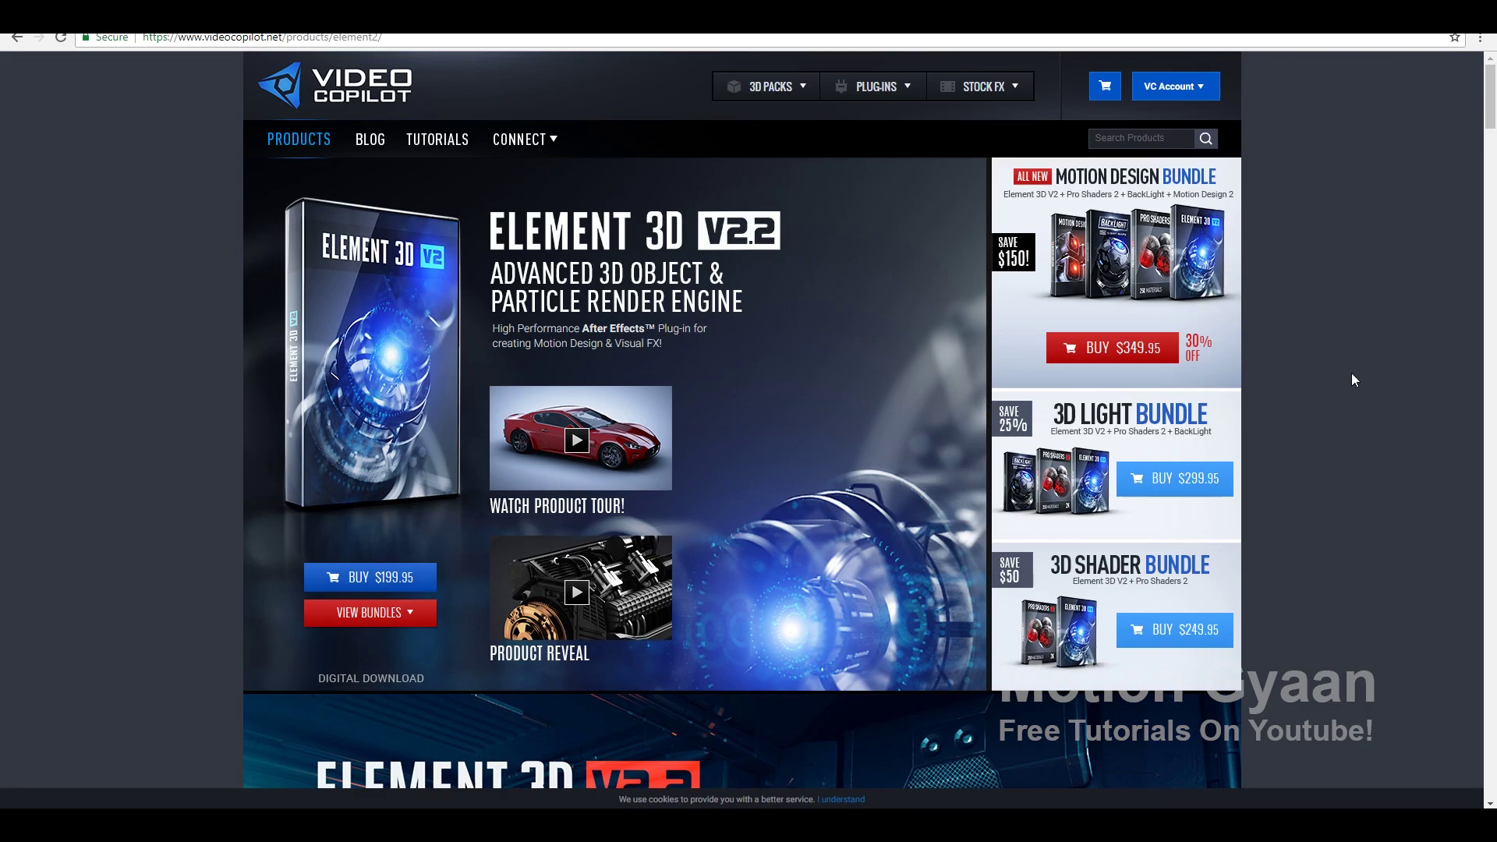
# Scroll down through the Element 3D feature, shadow, GPU acceleration and bundle sections.
pyautogui.scroll(-6, 1352, 380)
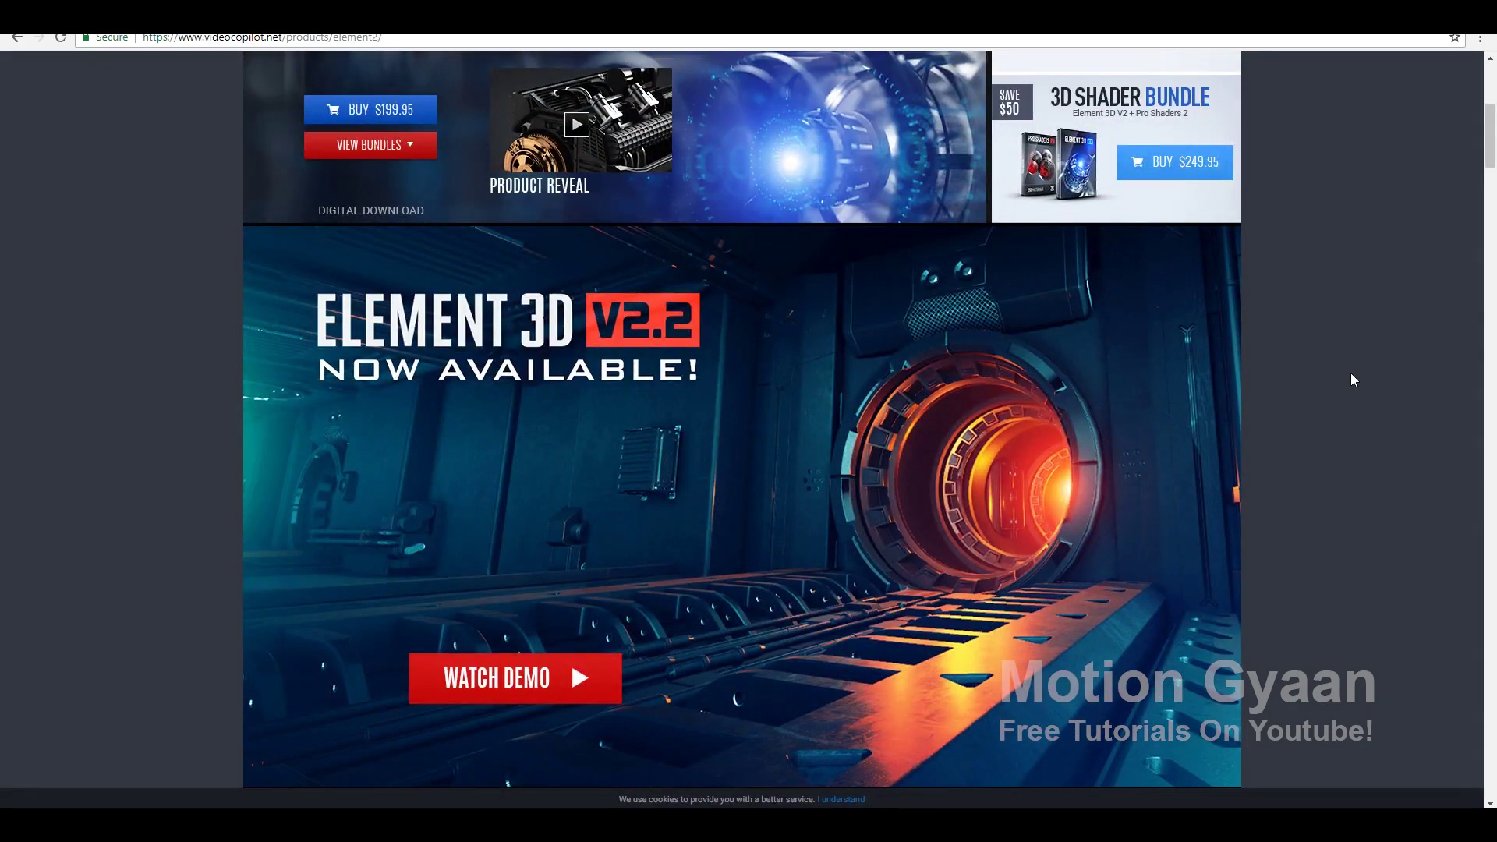
pyautogui.scroll(-20, 1352, 380)
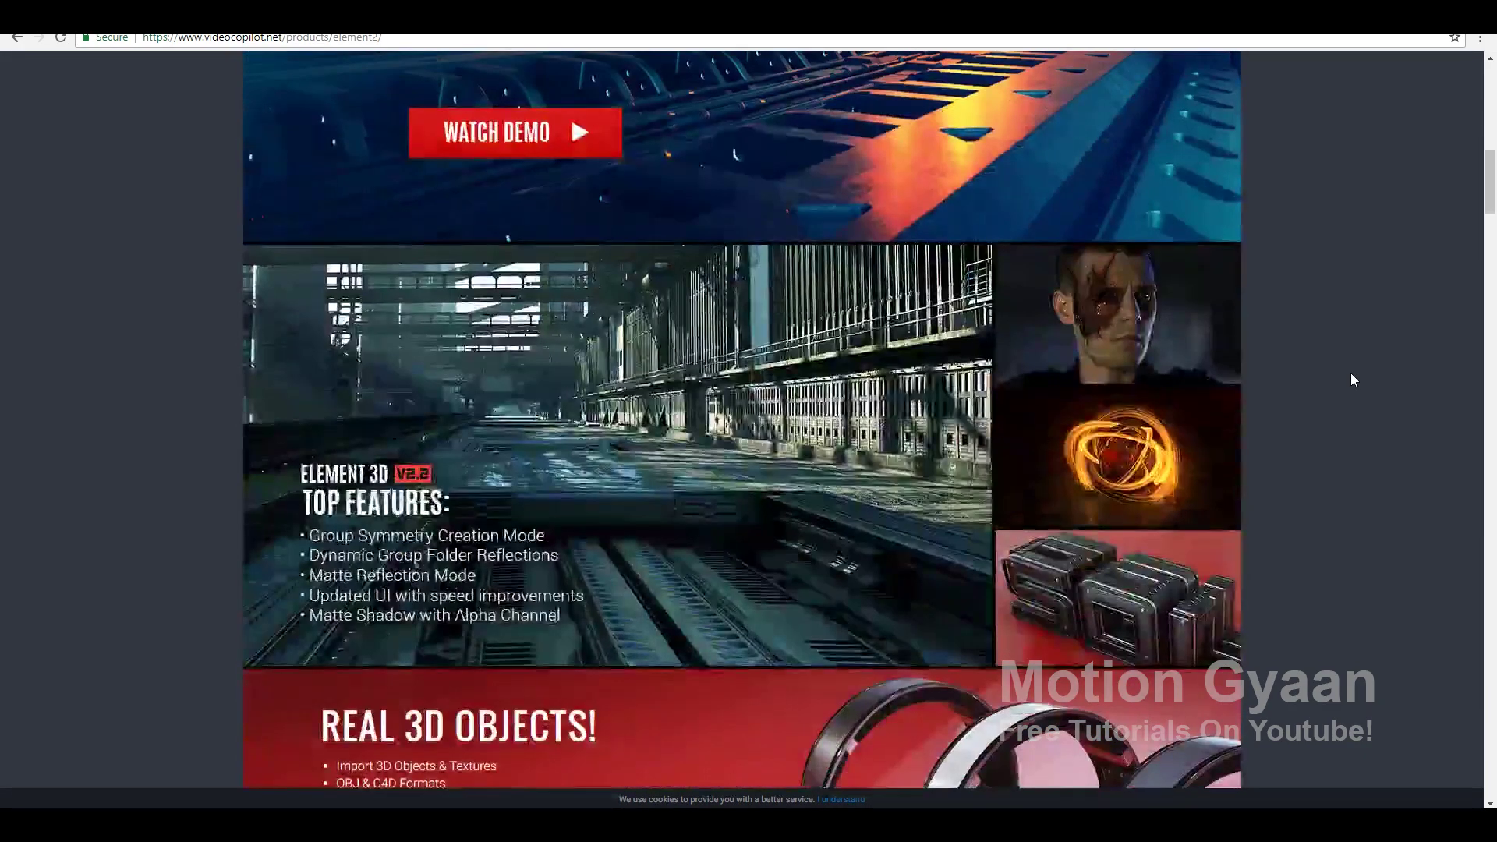
pyautogui.scroll(-13, 1353, 380)
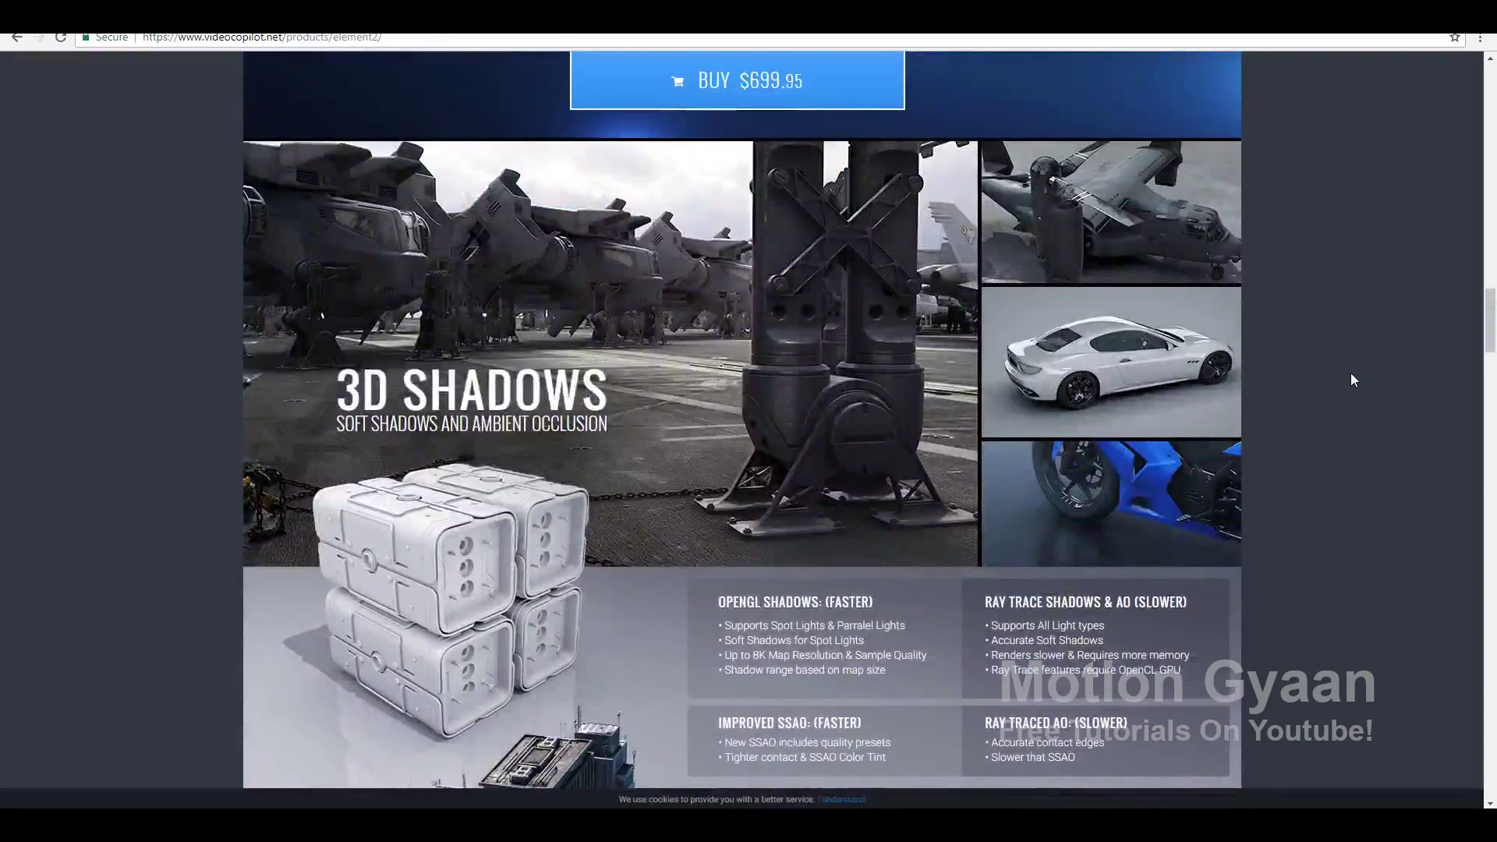
pyautogui.scroll(-10, 1353, 379)
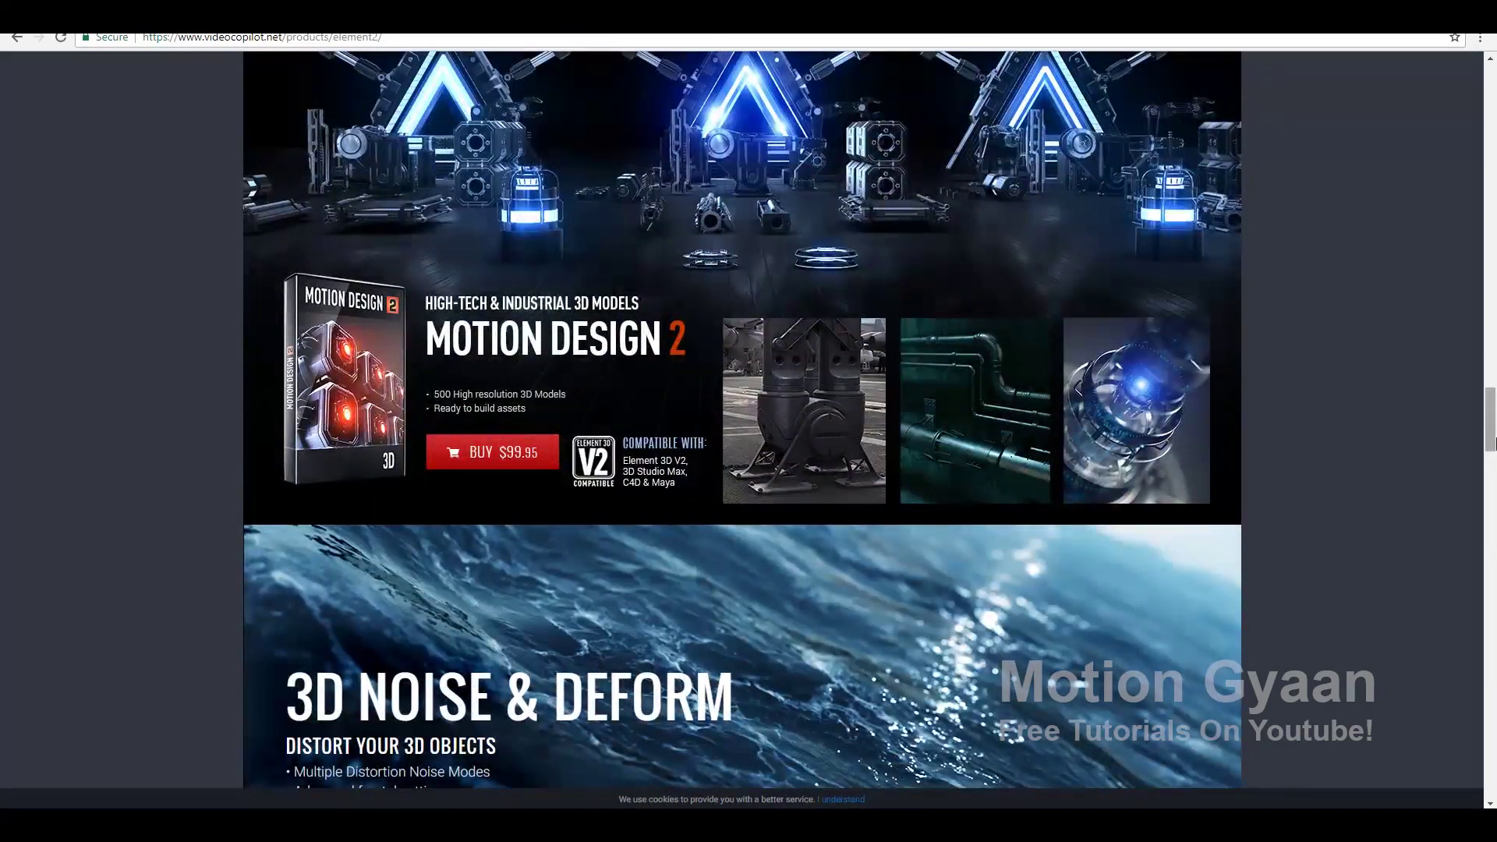
pyautogui.moveTo(1490, 434)
pyautogui.mouseDown()
pyautogui.moveTo(1492, 655)
pyautogui.moveTo(1492, 431)
pyautogui.mouseUp()
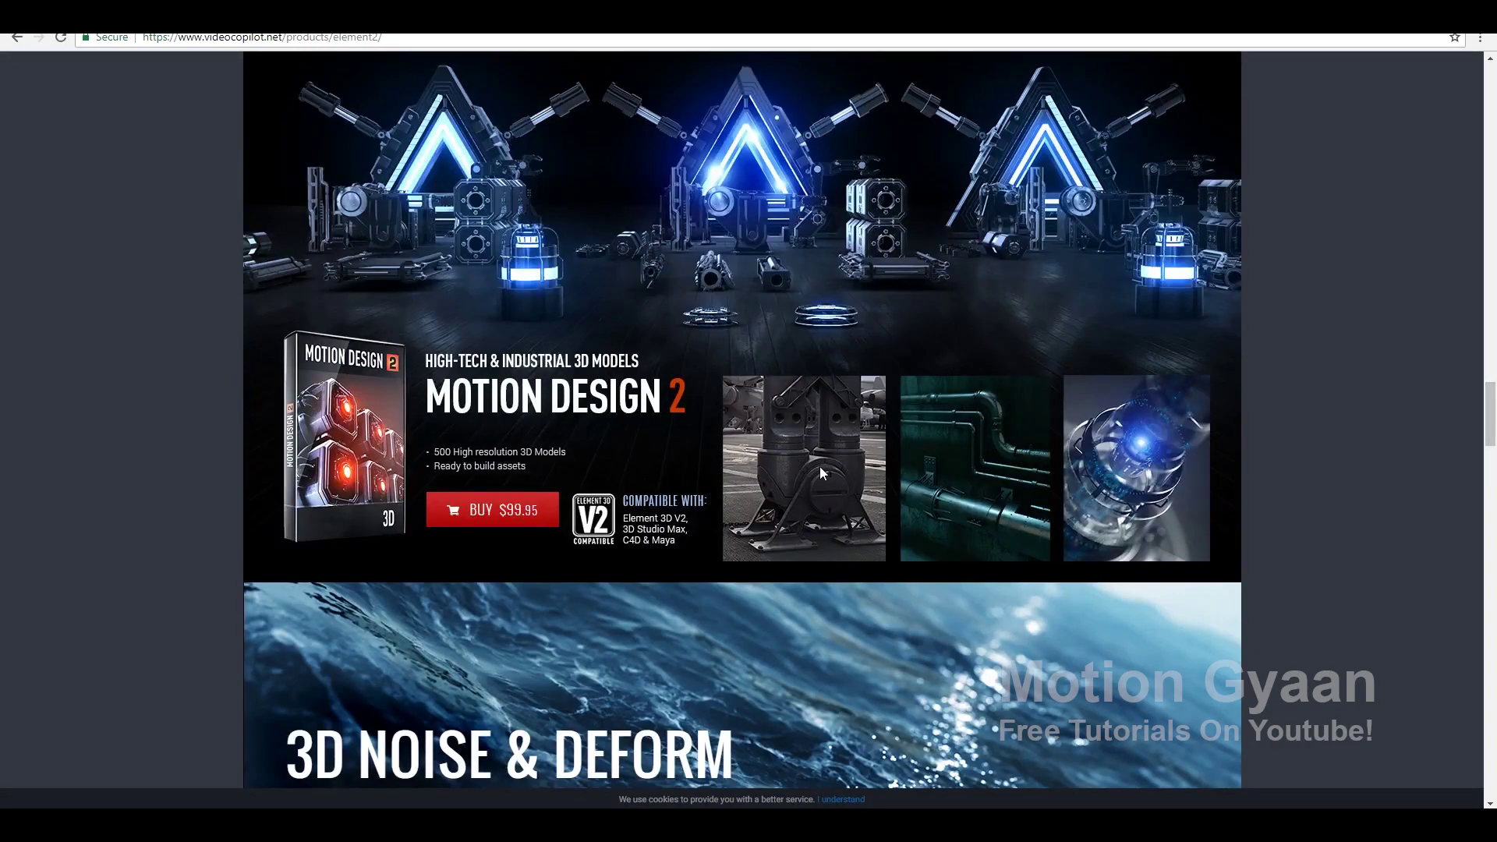
pyautogui.scroll(-20, 1299, 466)
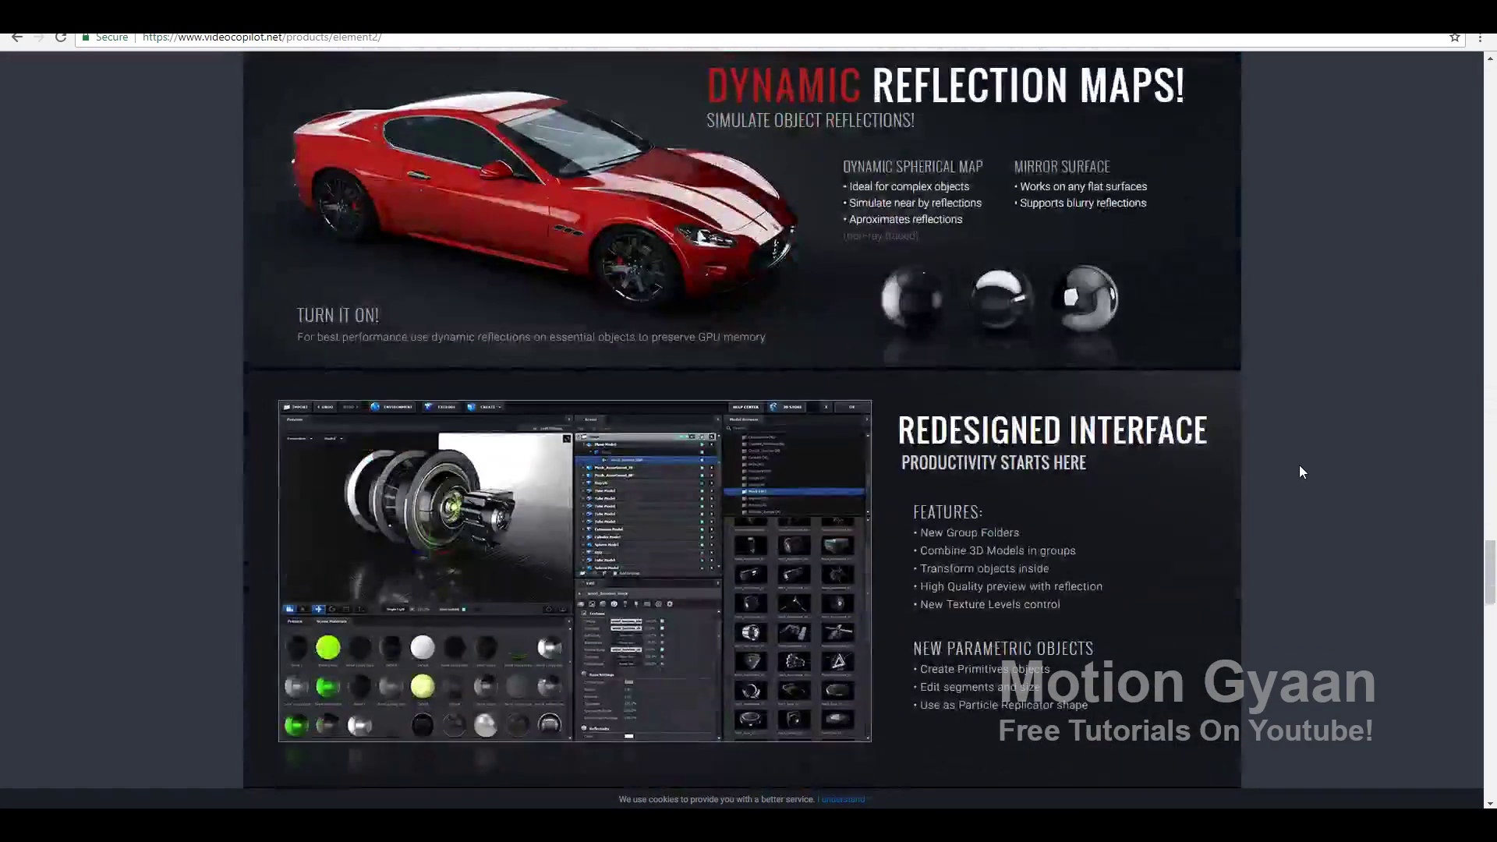
pyautogui.scroll(-2, 1299, 466)
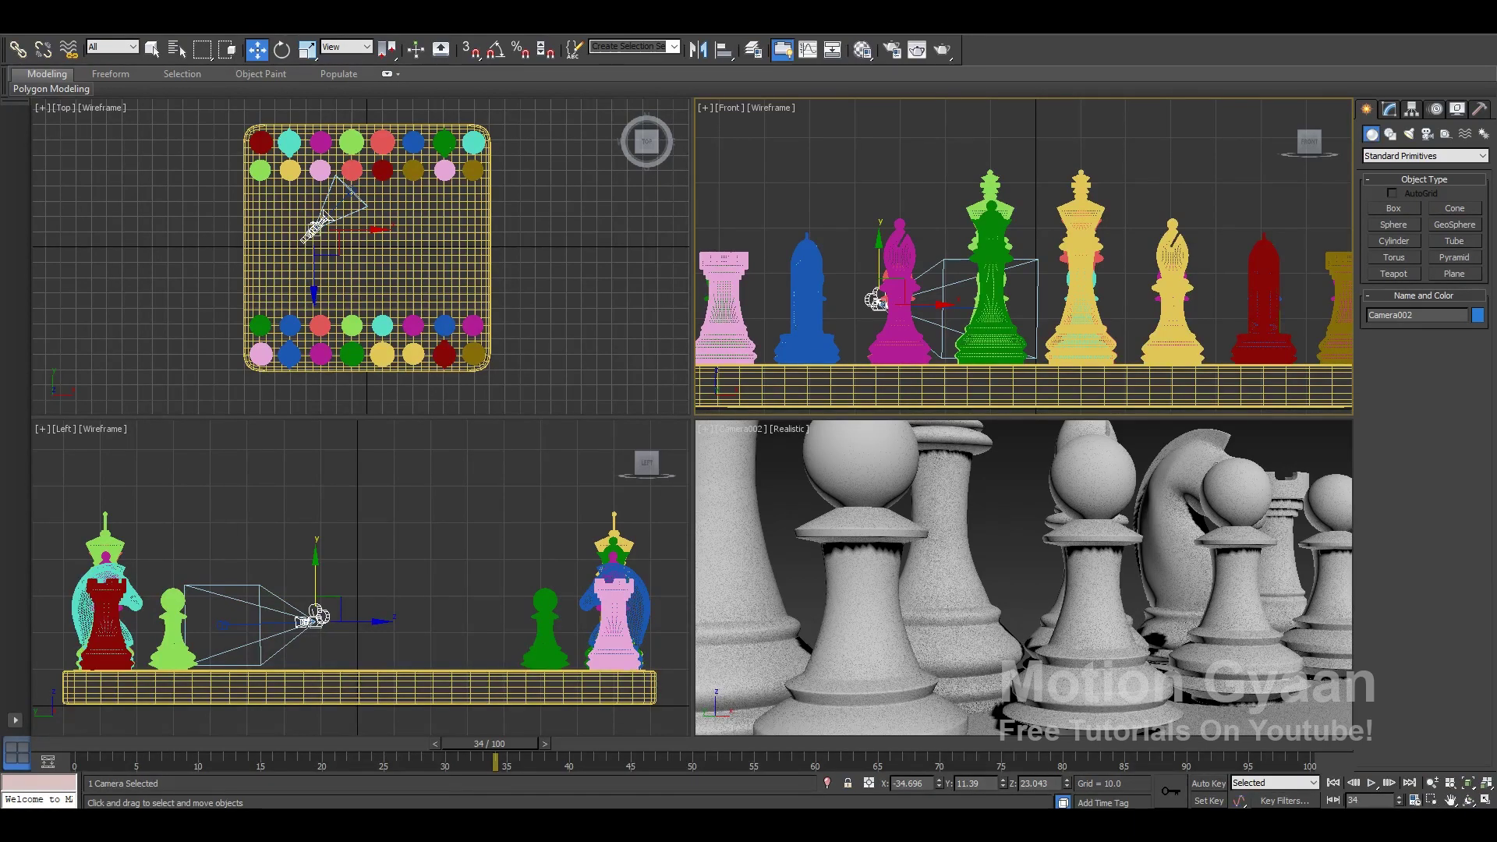
# Switch windows from the taskbar to bring up the YouTube playlist.
pyautogui.click(399, 760)
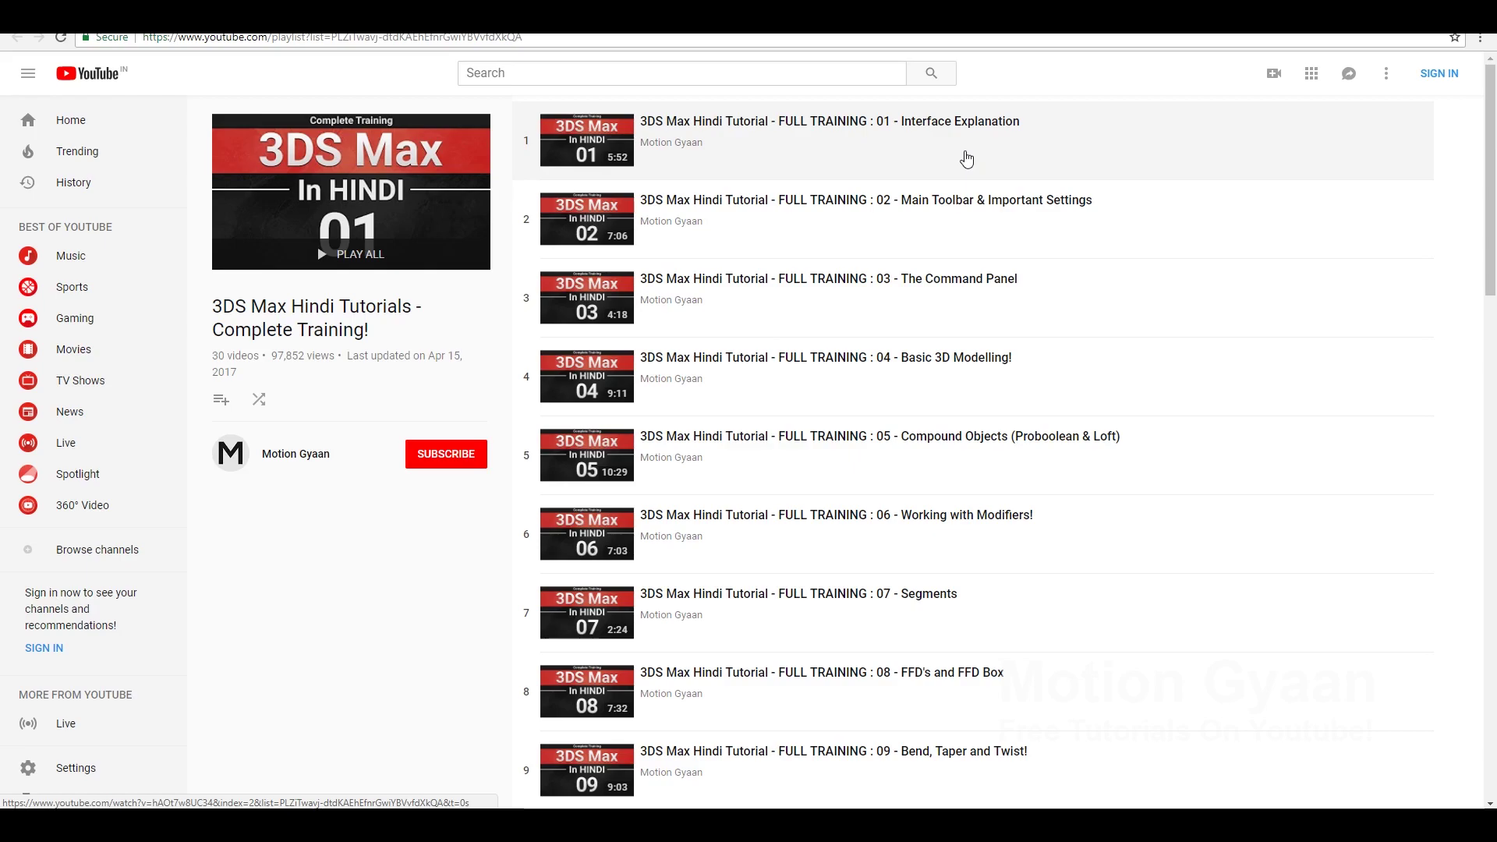
# Scroll the 30-video playlist down to 'Final Video!' and back to the top.
pyautogui.scroll(-5, 1089, 157)
pyautogui.scroll(5, 1089, 156)
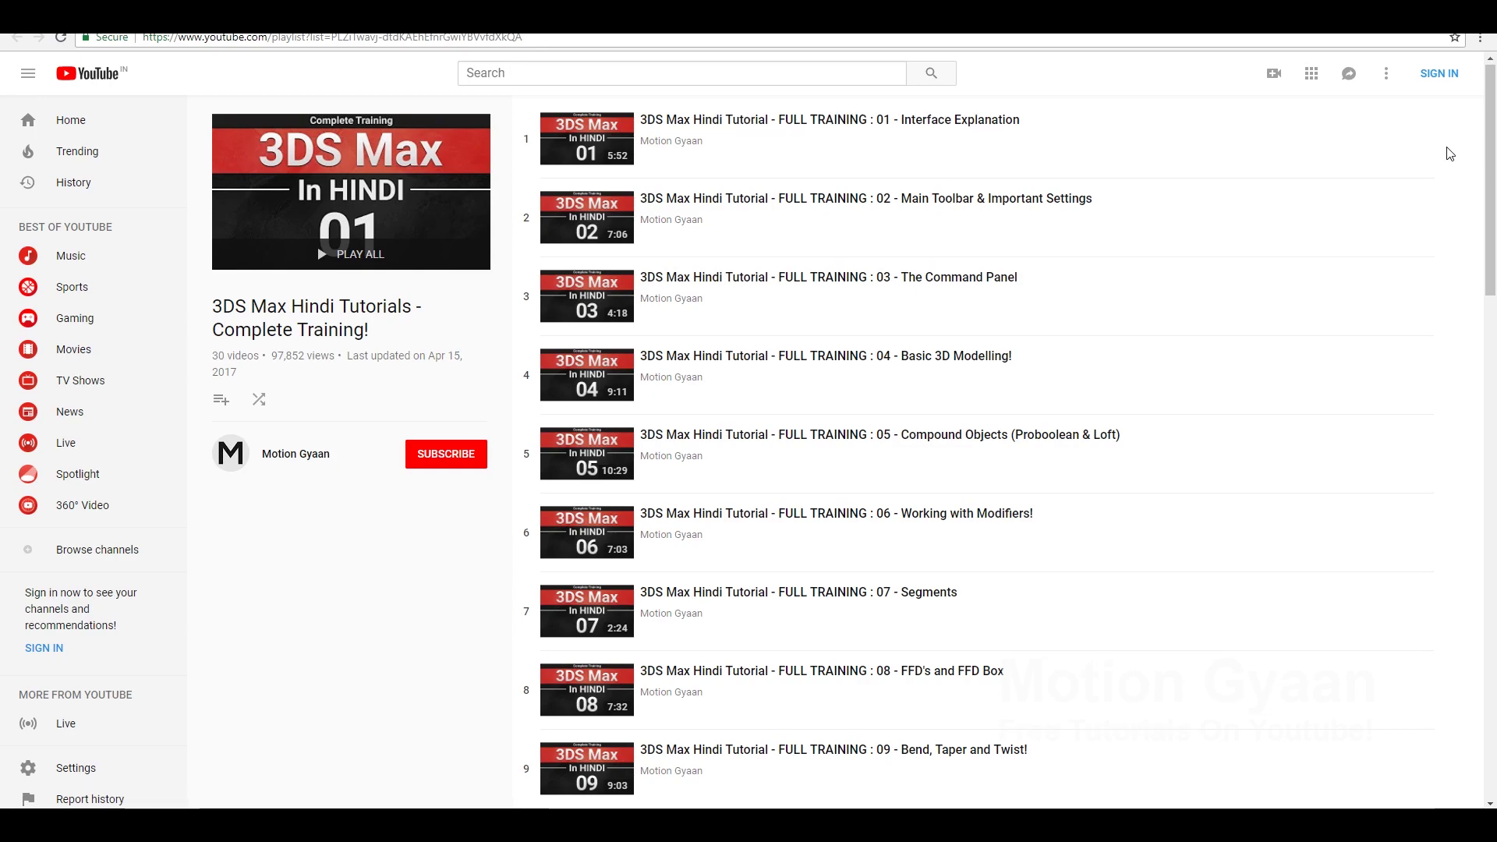
pyautogui.scroll(-13, 1449, 153)
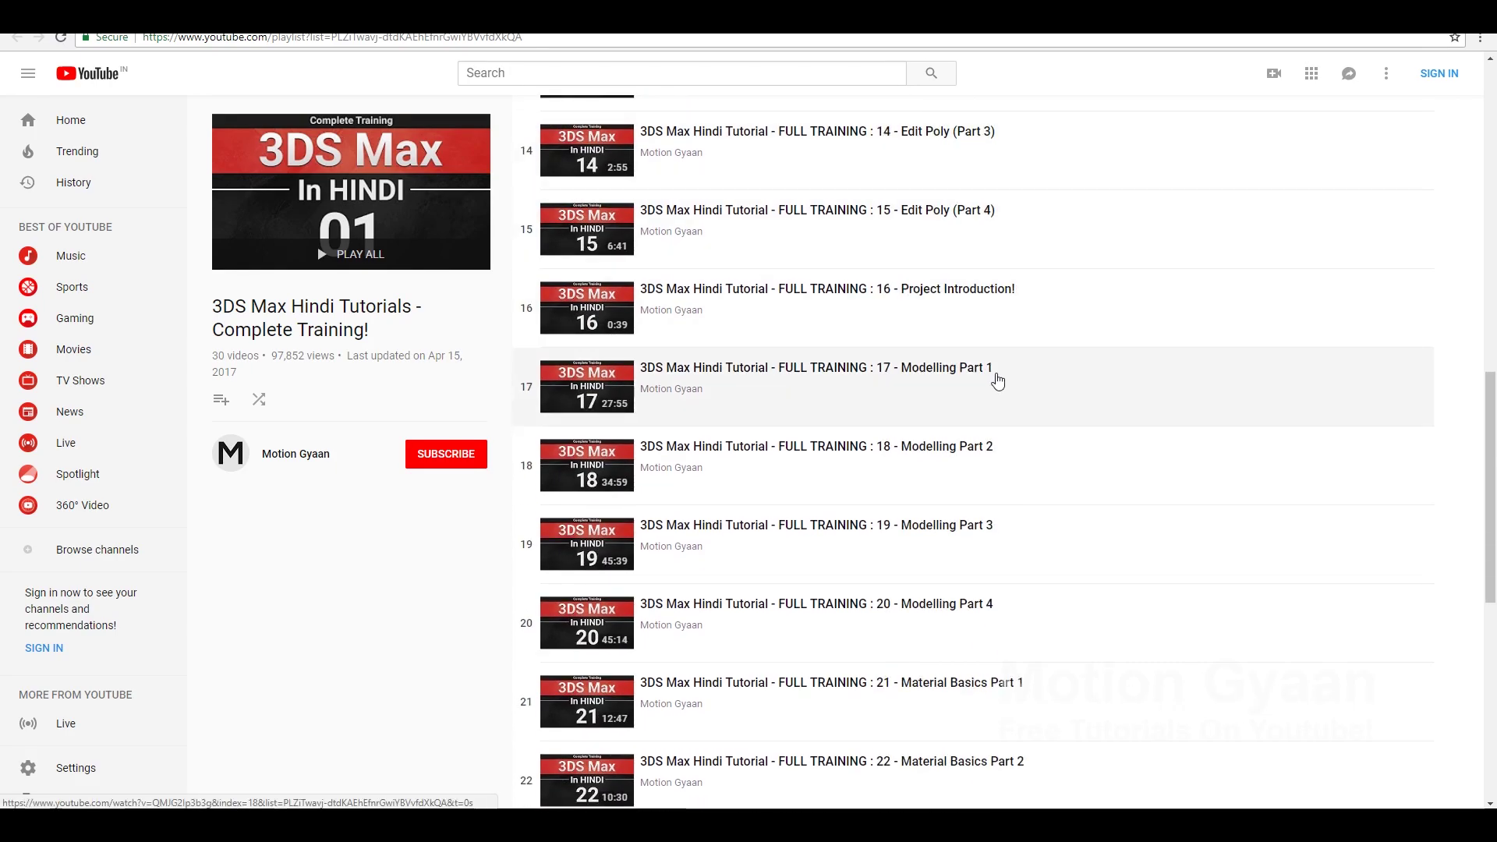
pyautogui.scroll(-8, 1014, 374)
pyautogui.scroll(5, 1014, 514)
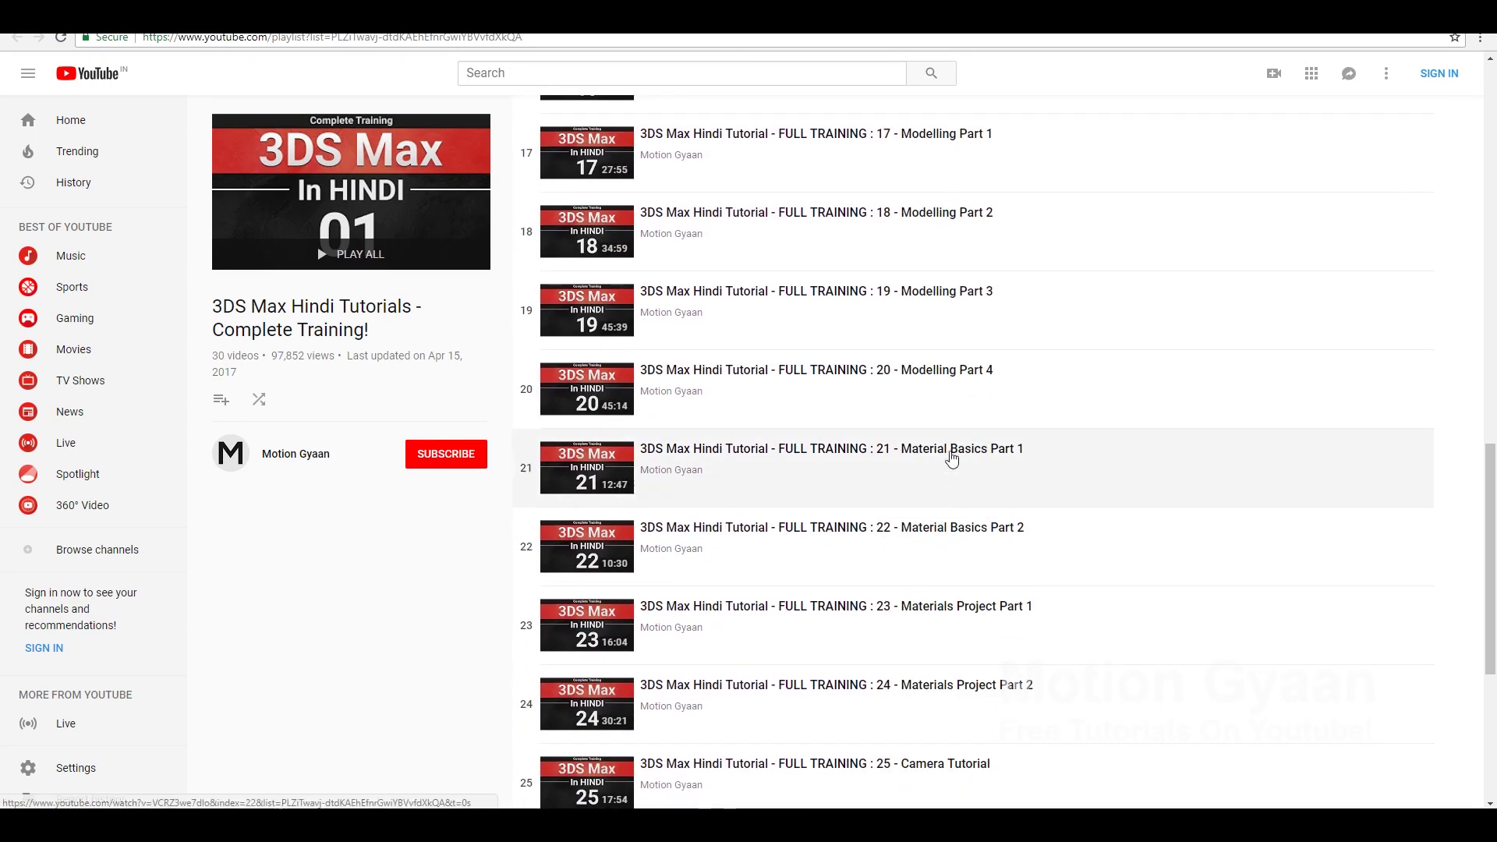
pyautogui.scroll(-3, 1000, 500)
pyautogui.scroll(-2, 1000, 500)
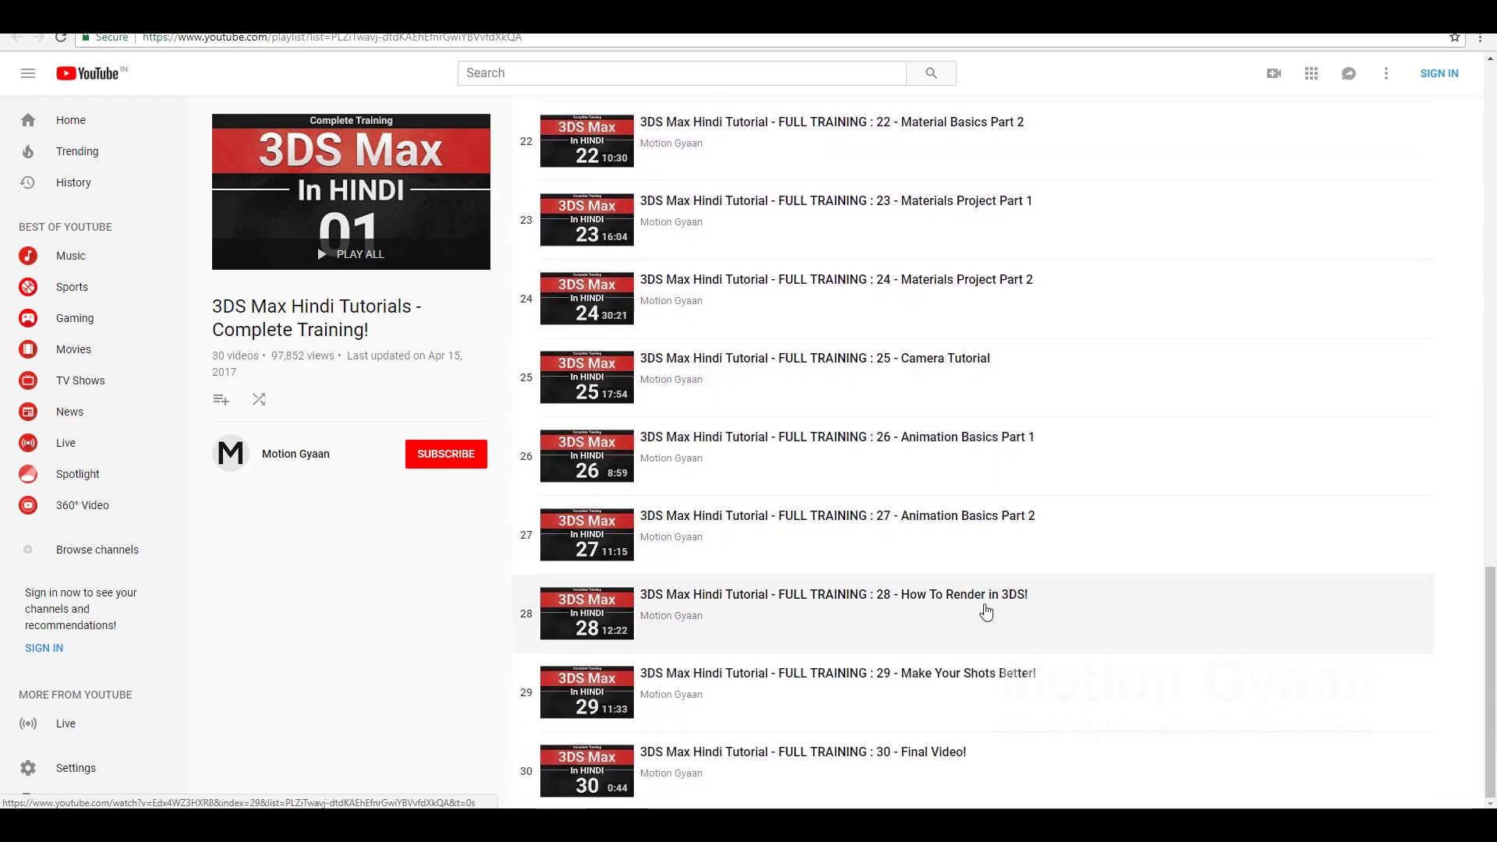
pyautogui.scroll(20, 372, 588)
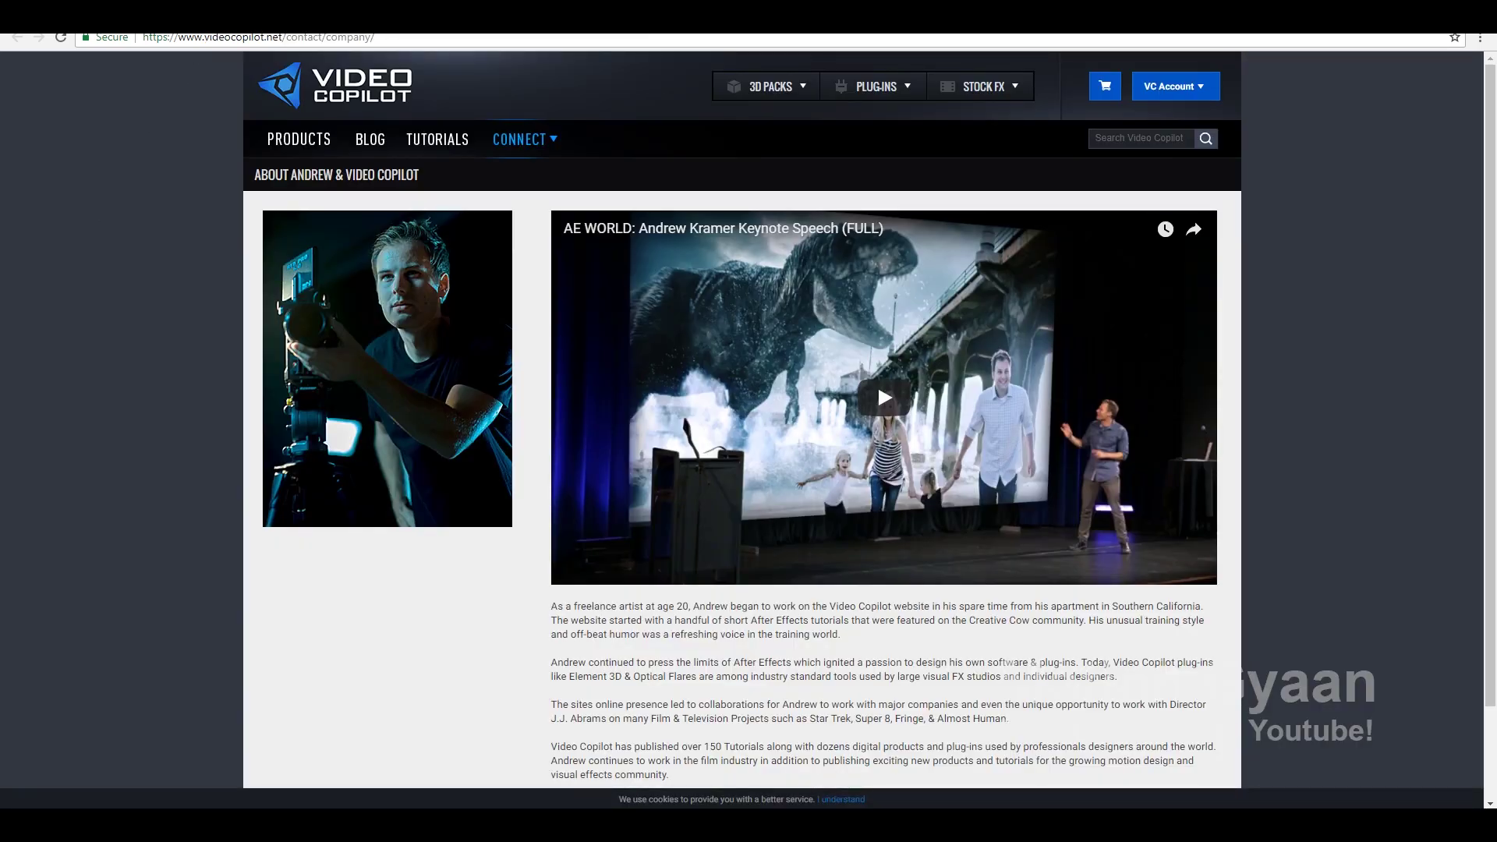
# Go to the Video Copilot home page and open Element 3D V2.2 from the PLUG-INS menu.
pyautogui.moveTo(485, 138)
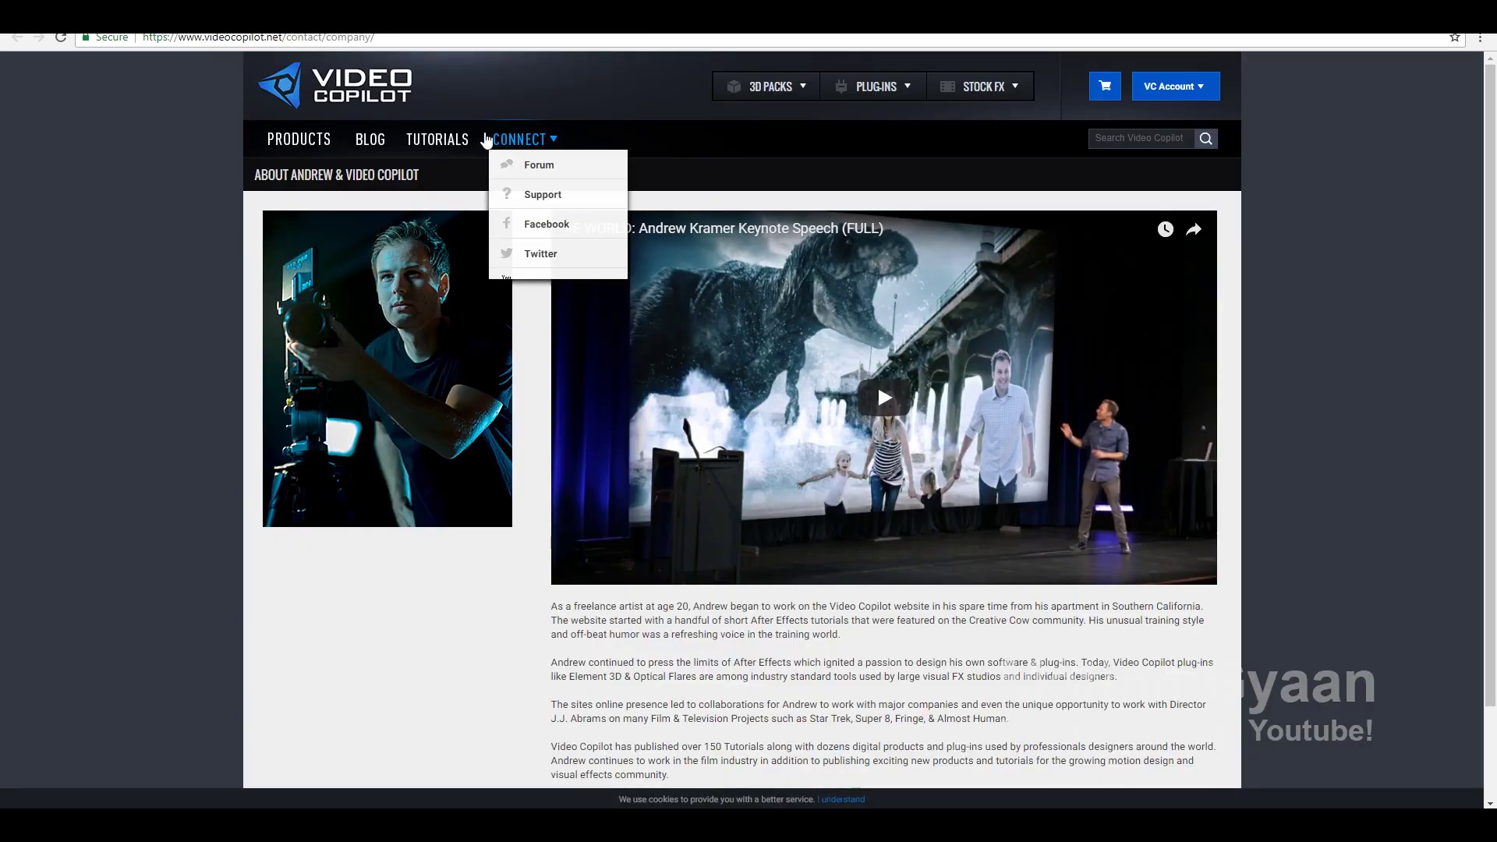
pyautogui.click(343, 86)
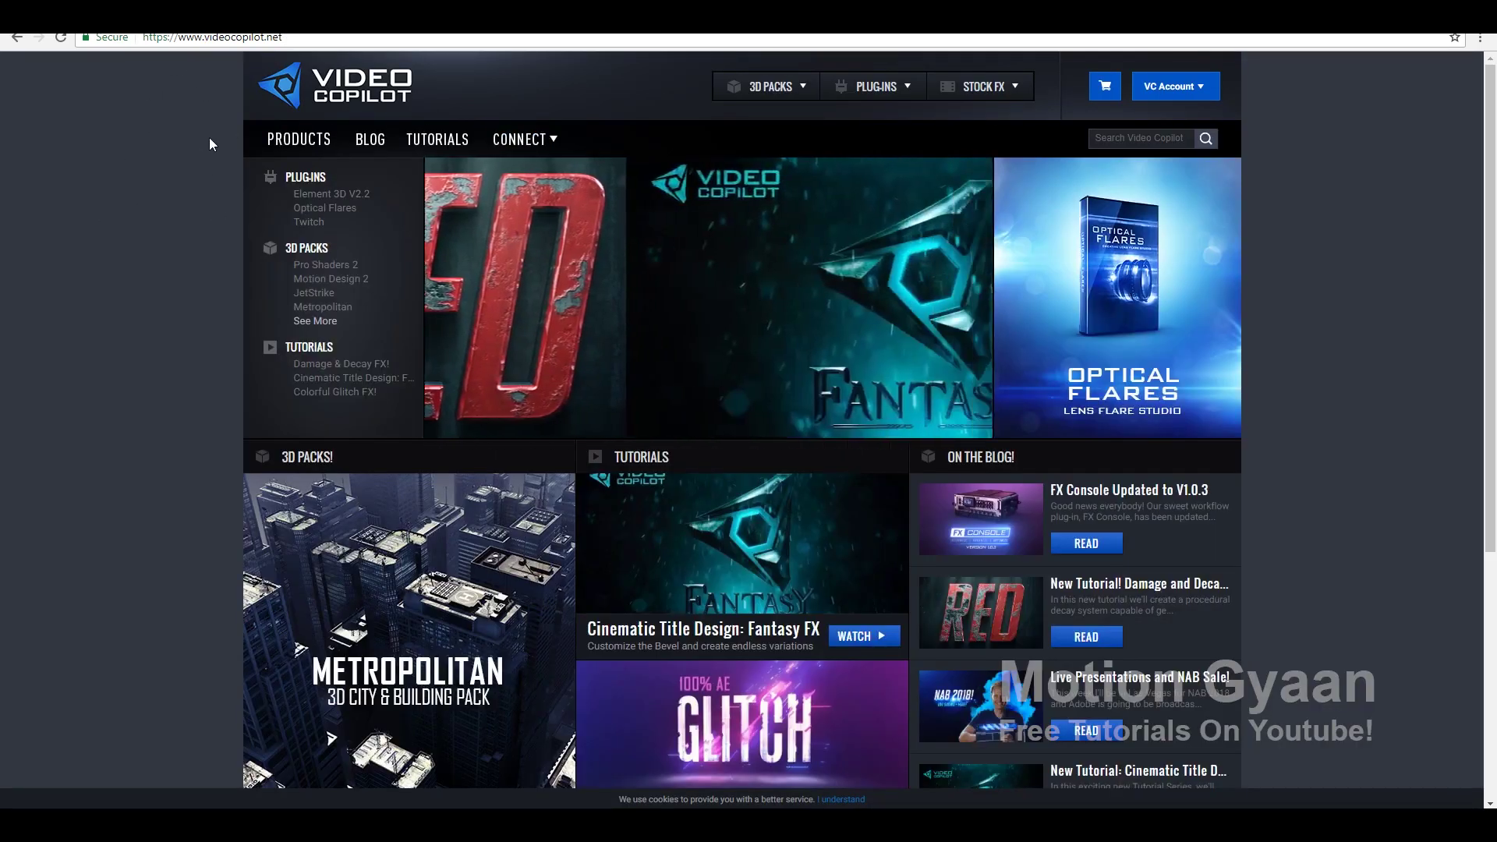
pyautogui.moveTo(881, 87)
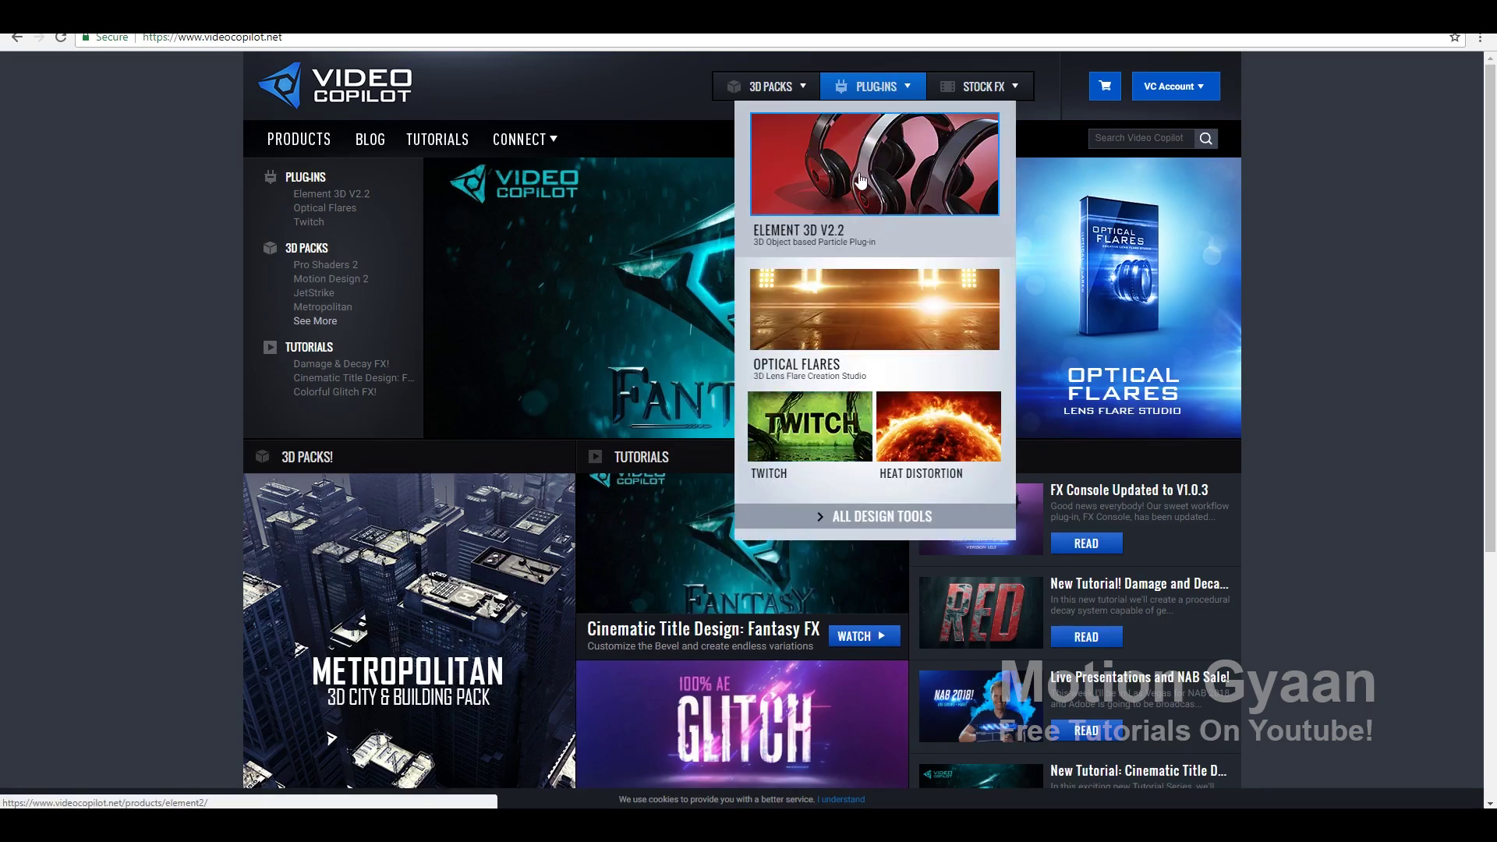
pyautogui.click(721, 189)
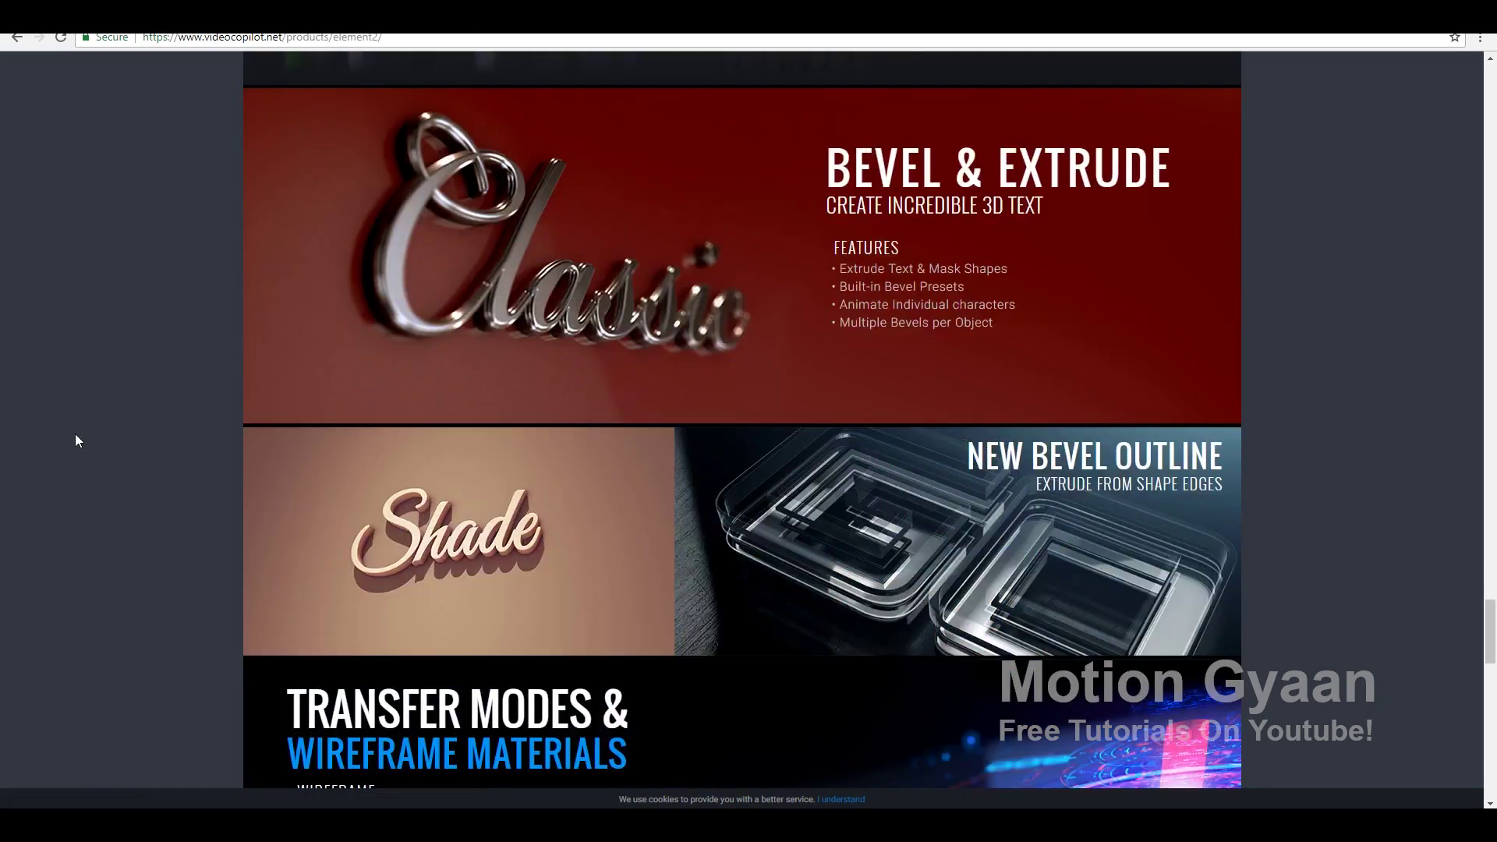
pyautogui.scroll(5, 79, 434)
pyautogui.scroll(10, 115, 272)
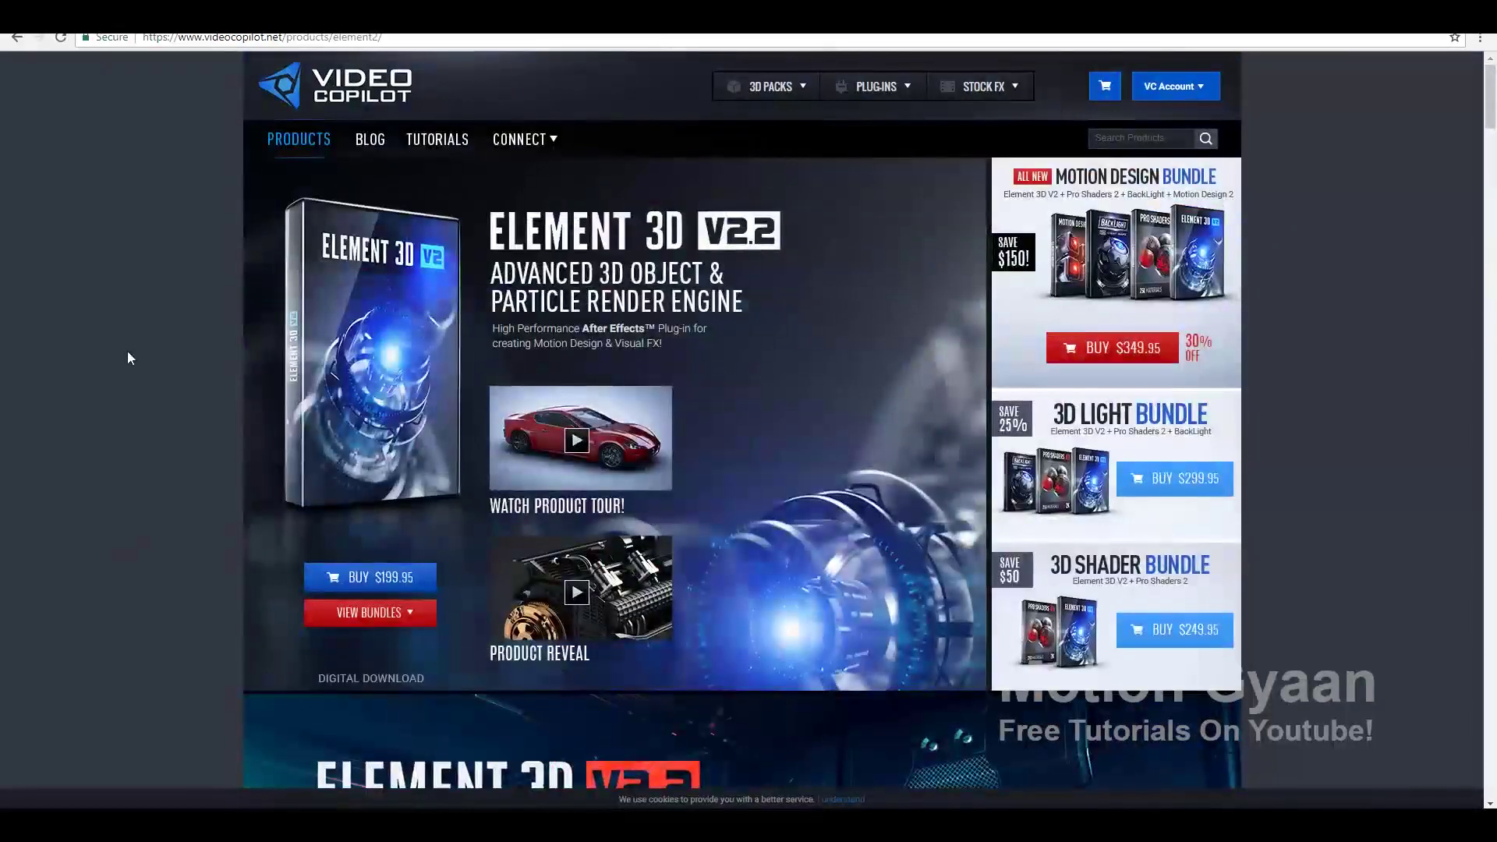
# Scroll the Element 3D V2.2 page past its features to the Compatibility, Specifications and NVIDIA/AMD GPU requirements.
pyautogui.scroll(-14, 128, 350)
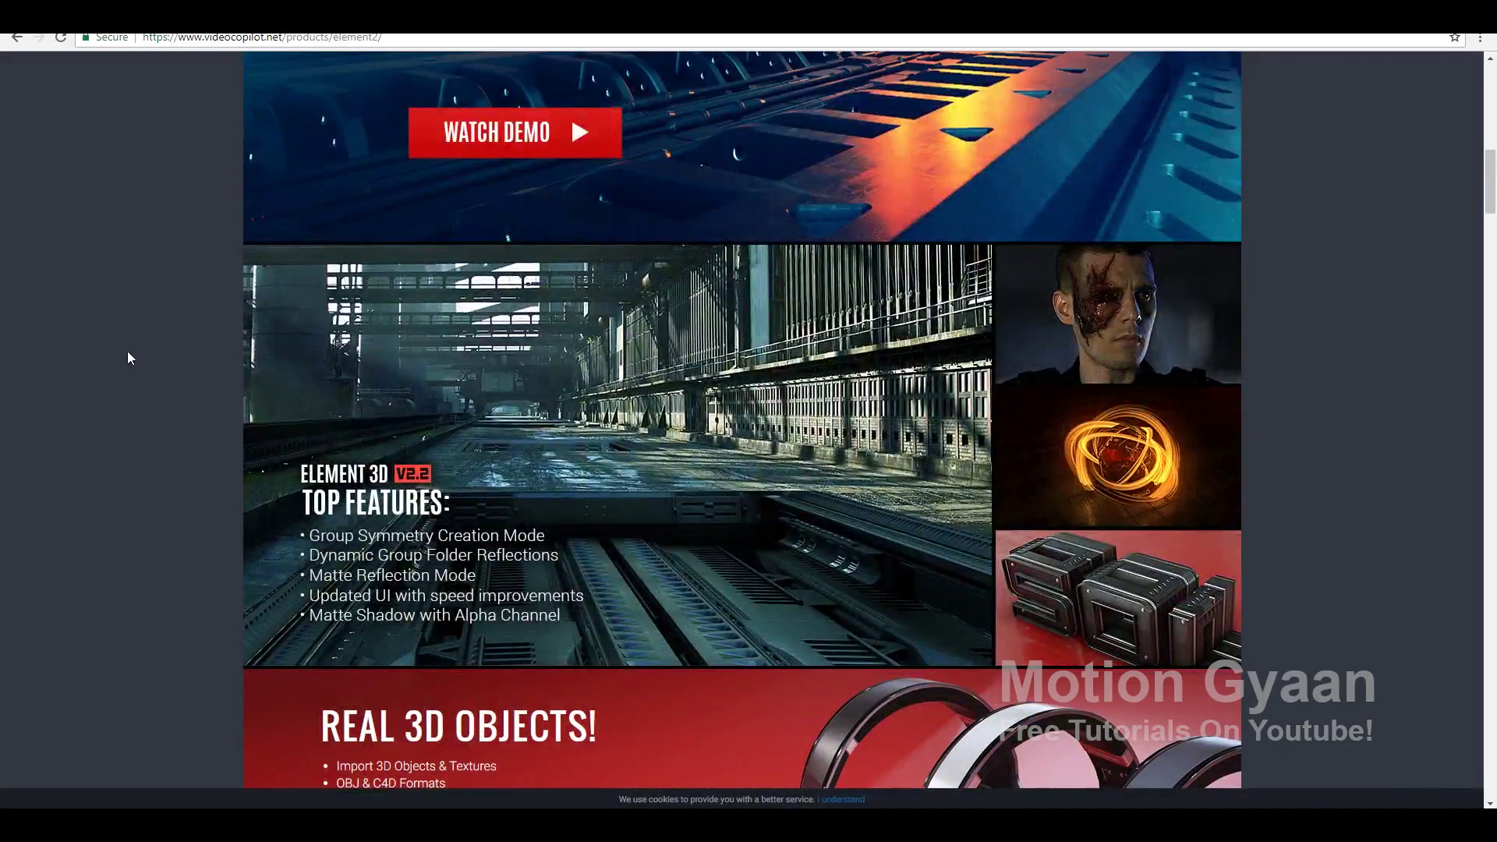
pyautogui.scroll(-2, 128, 352)
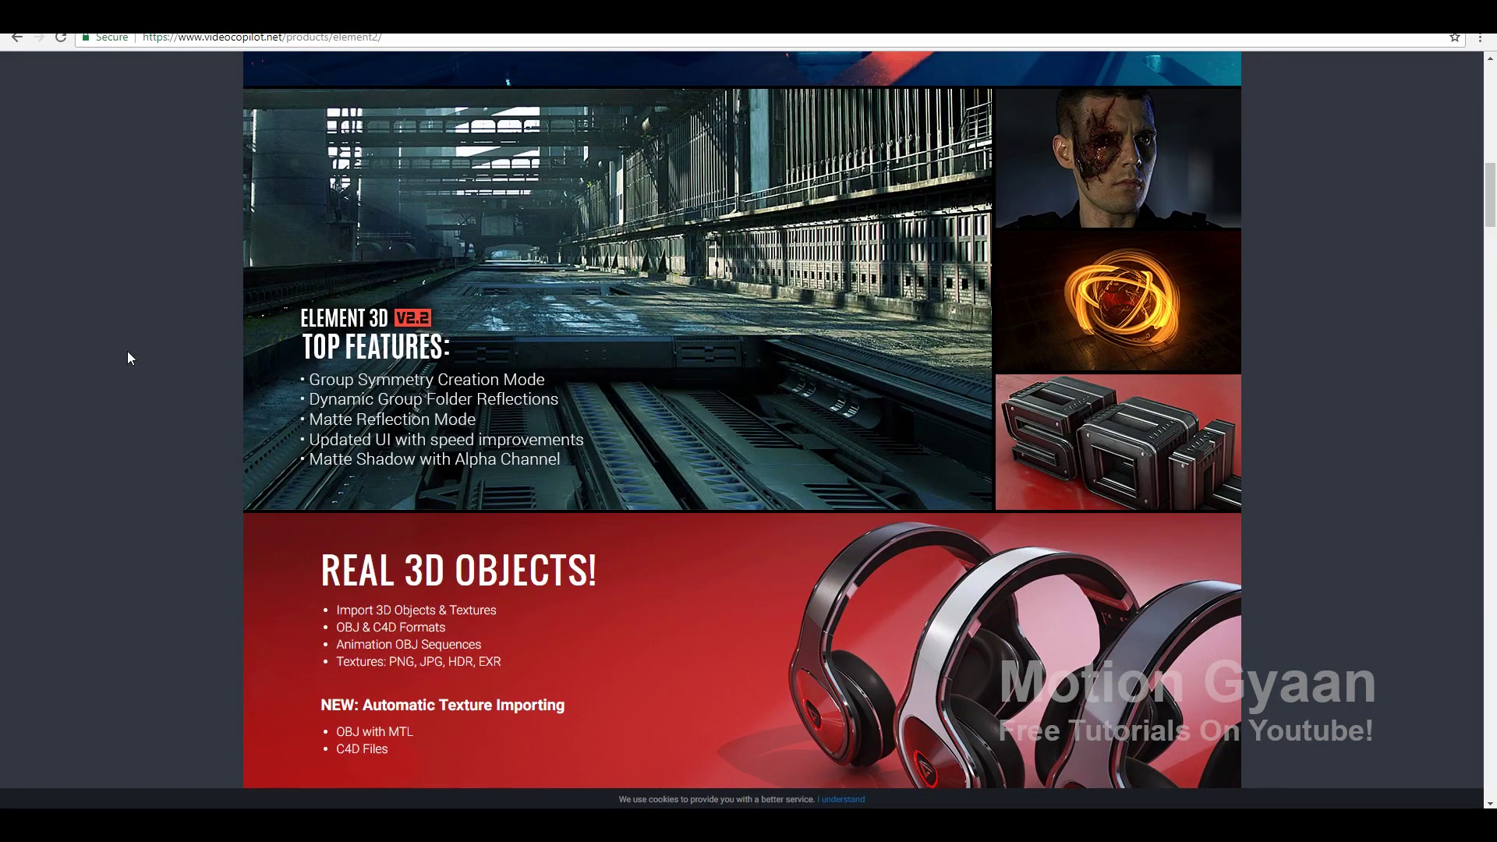
pyautogui.scroll(2, 128, 352)
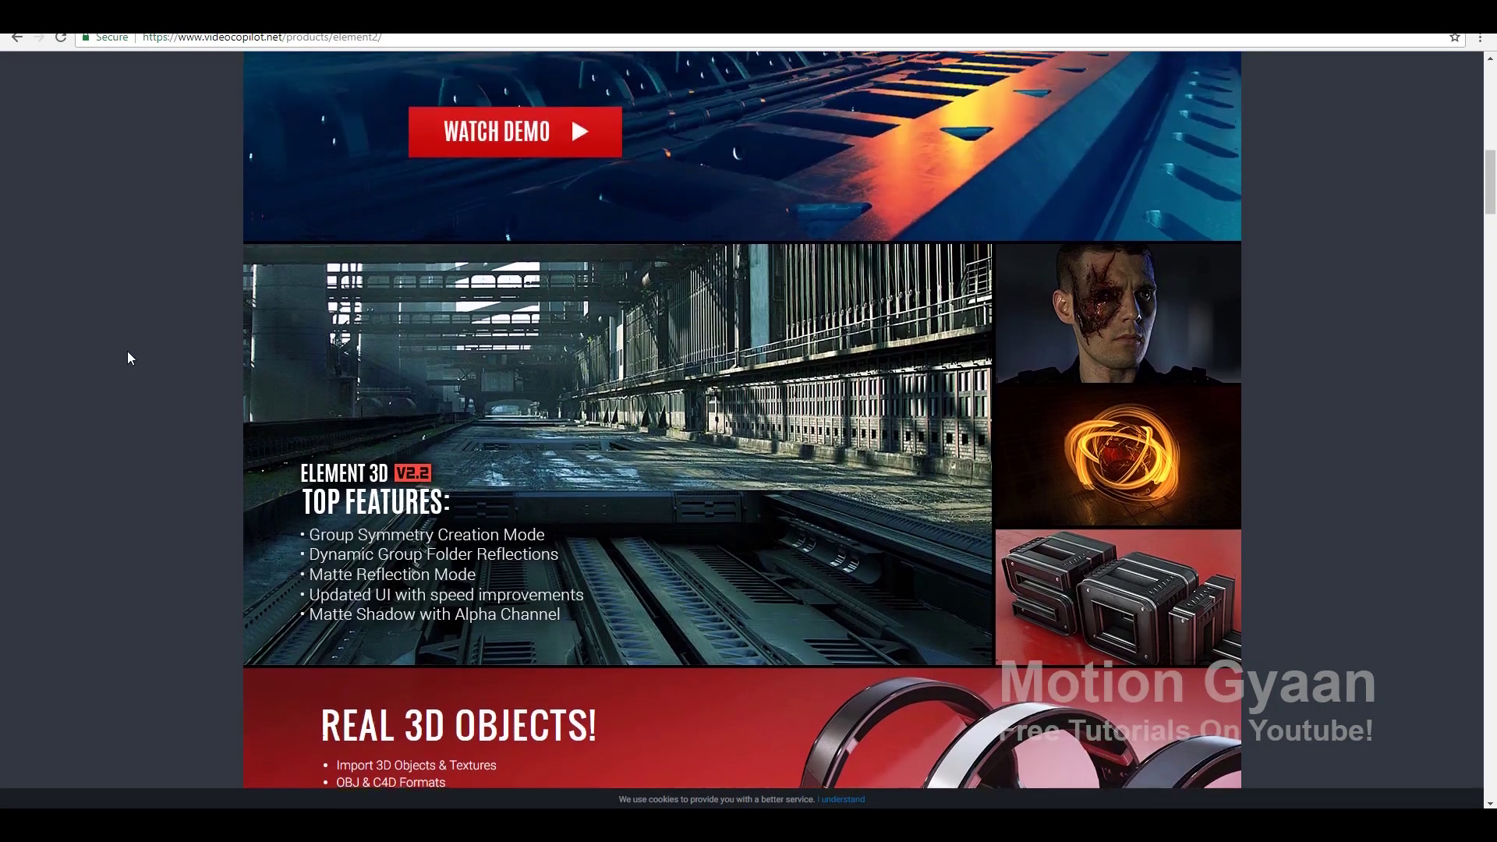
pyautogui.scroll(-6, 128, 352)
pyautogui.scroll(4, 128, 353)
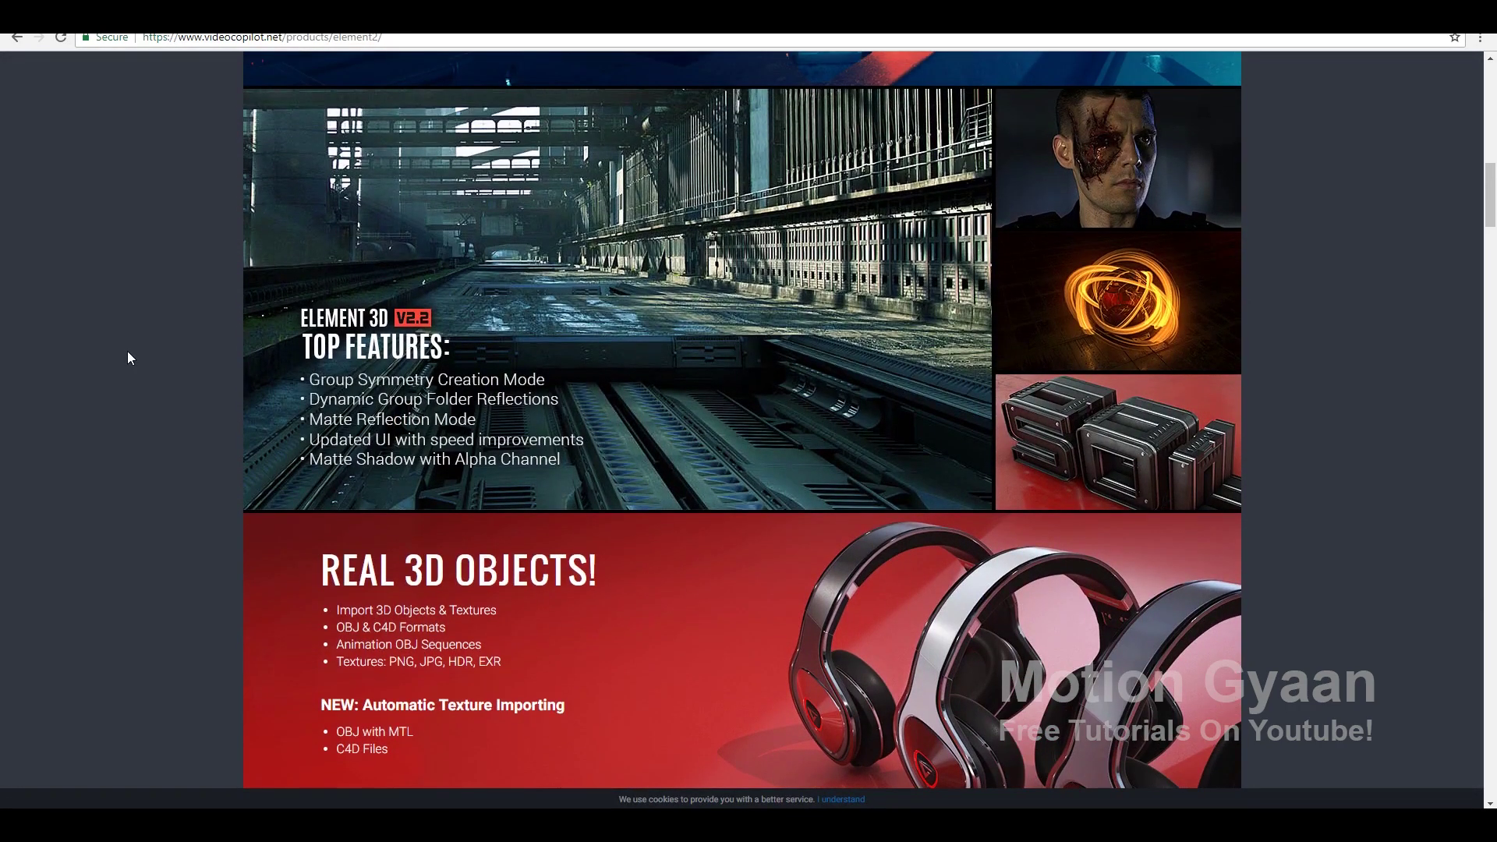
pyautogui.scroll(-1, 122, 343)
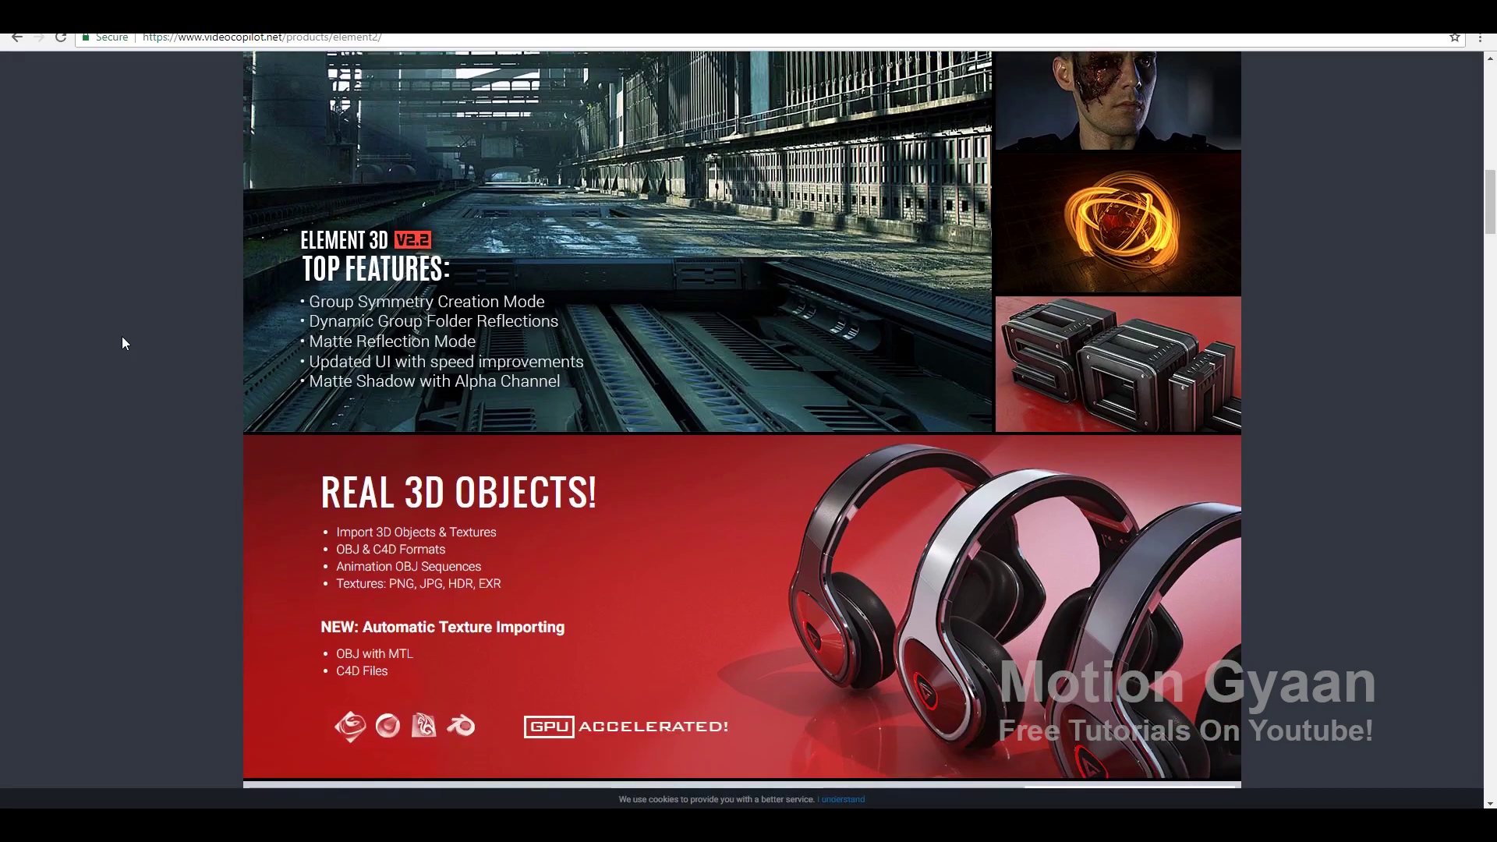
pyautogui.scroll(-2, 122, 343)
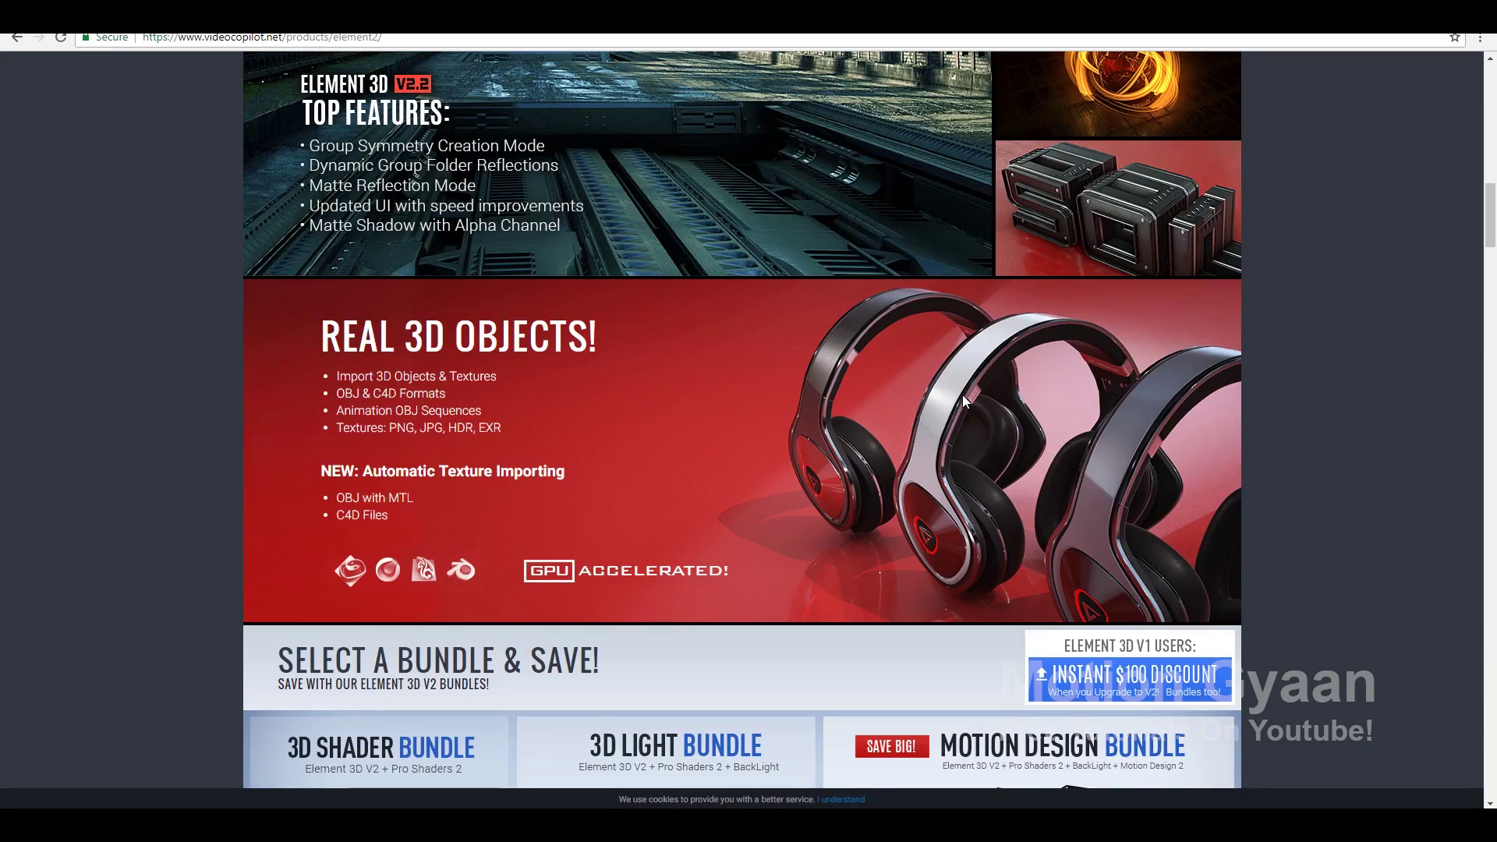
pyautogui.scroll(-12, 920, 421)
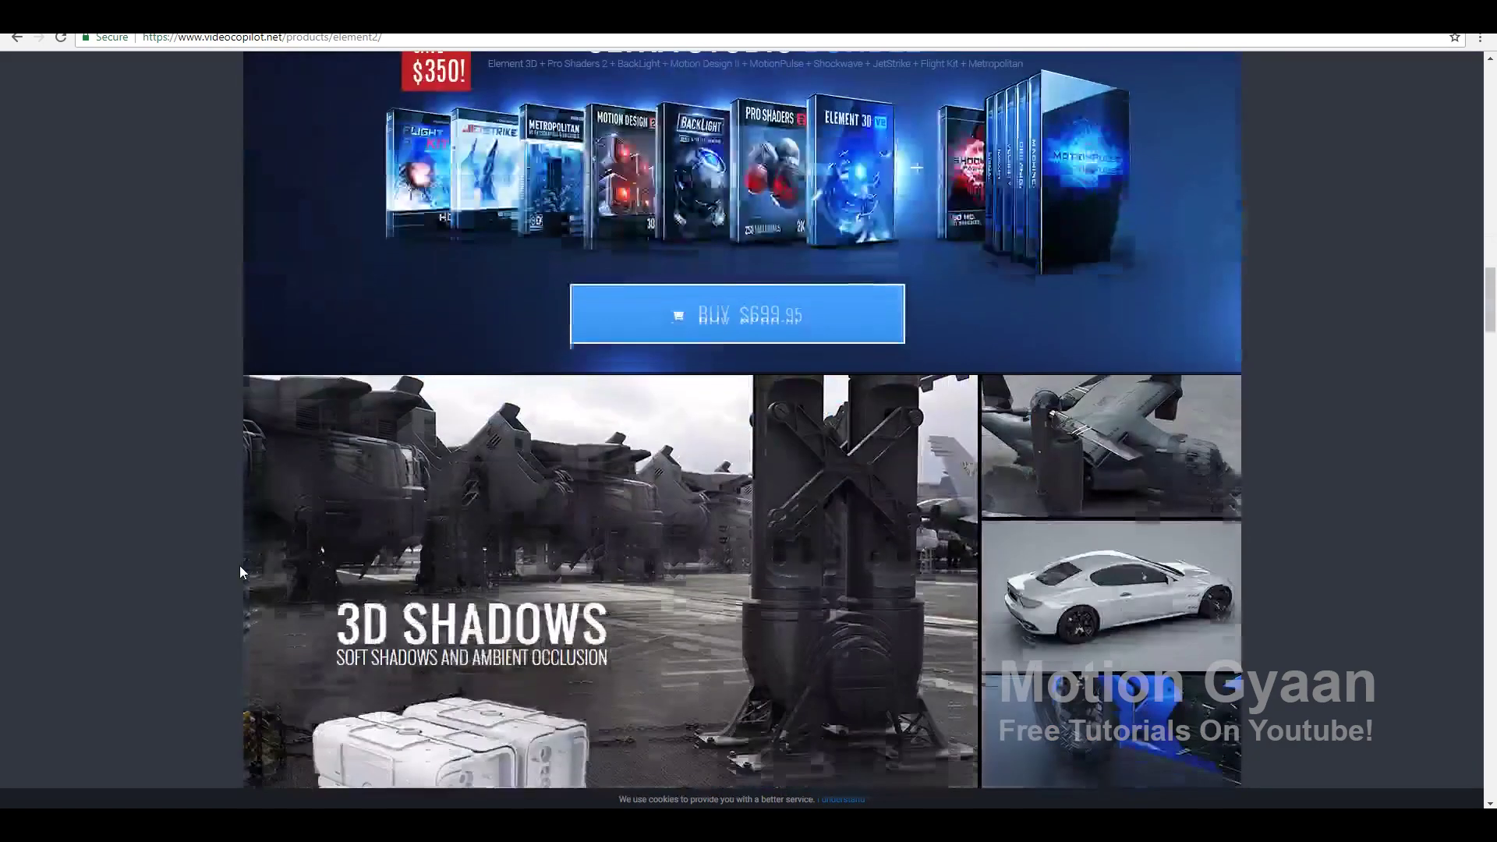
pyautogui.scroll(-6, 195, 557)
pyautogui.scroll(3, 152, 550)
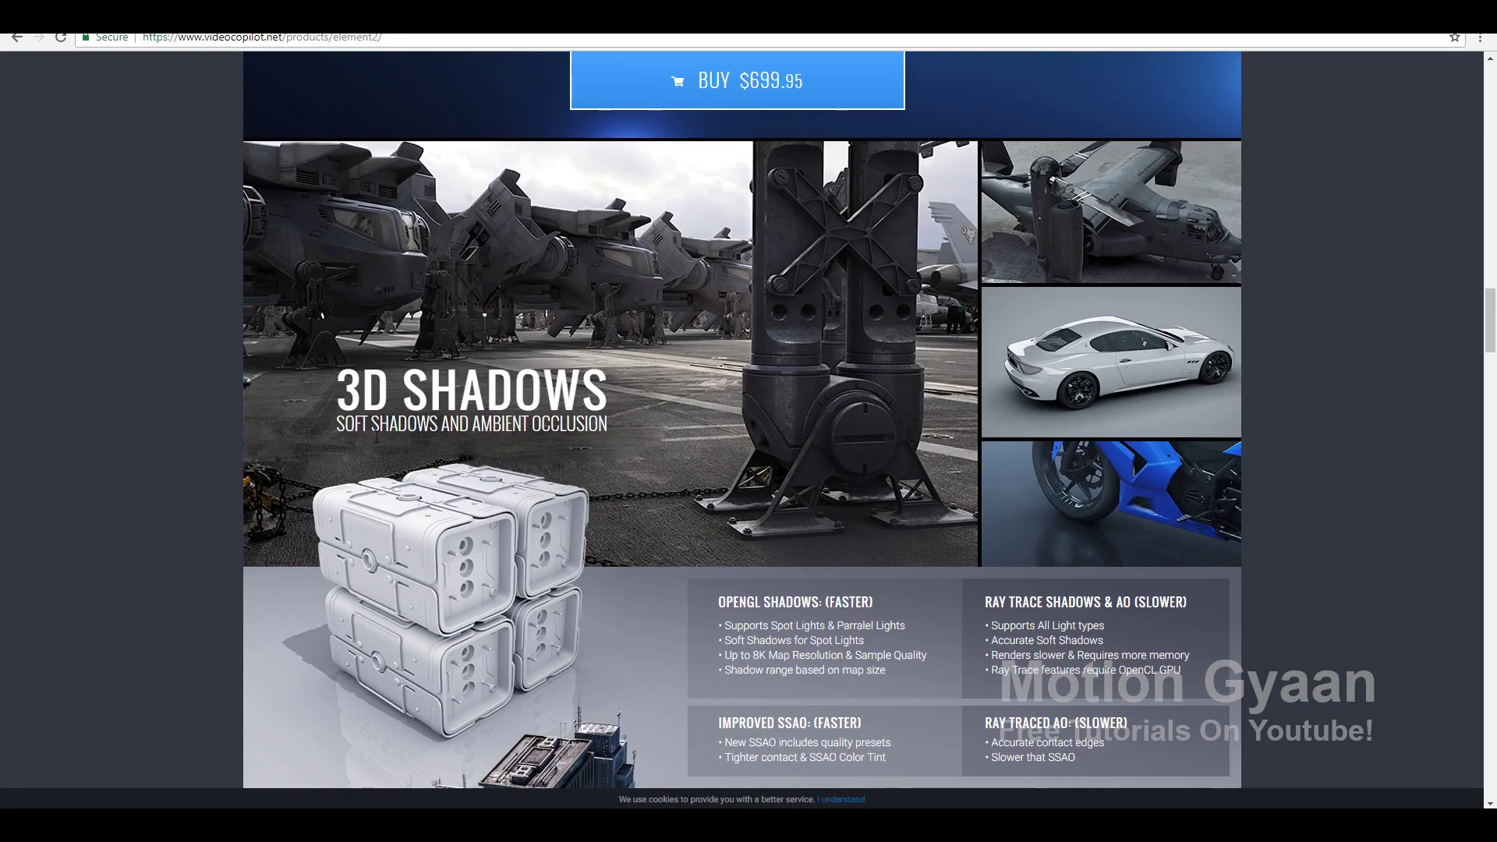
pyautogui.scroll(-5, 787, 385)
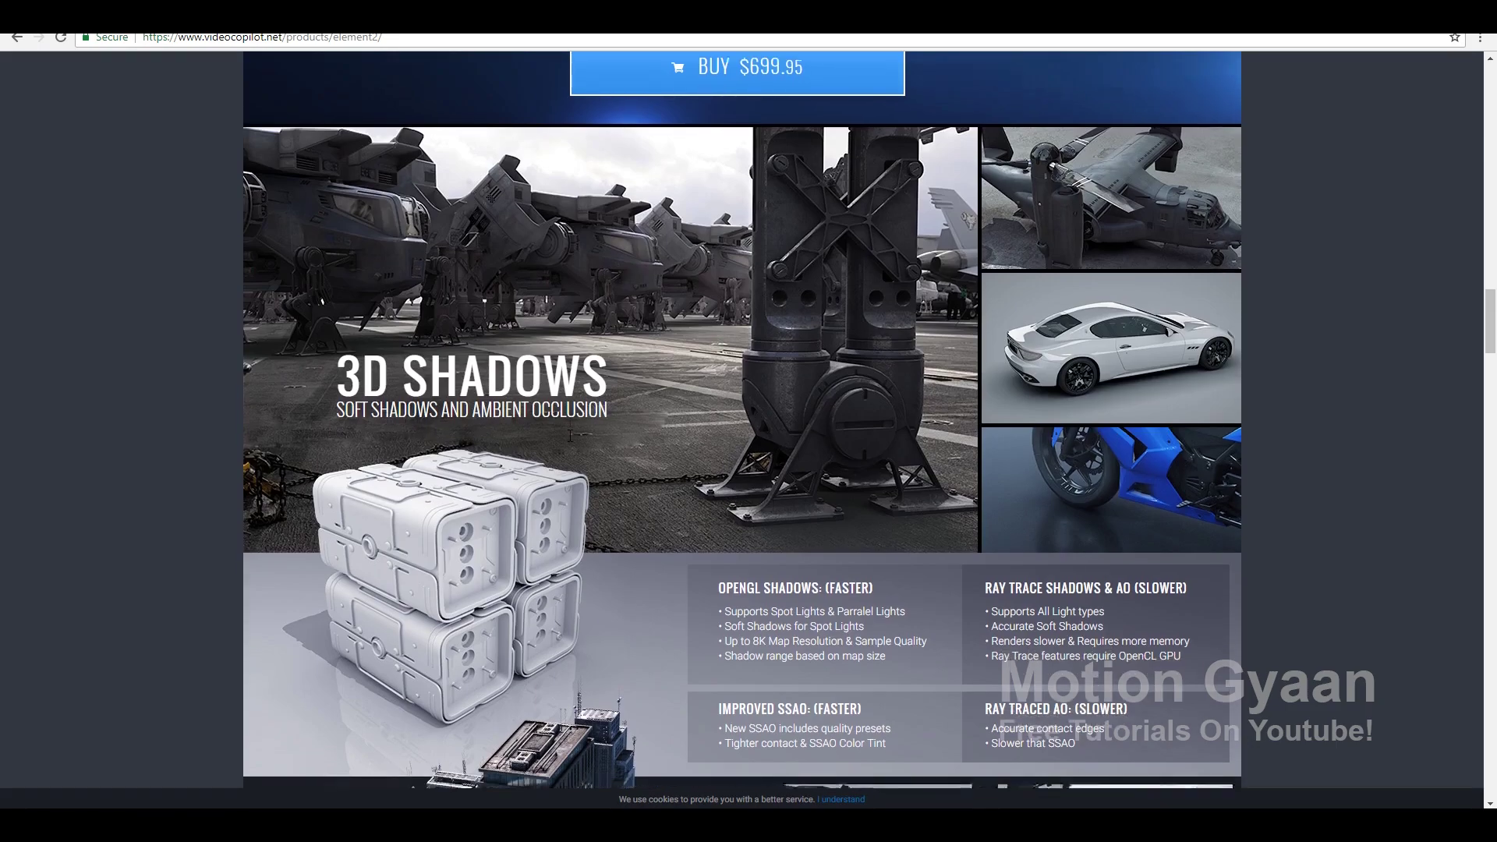
pyautogui.scroll(-6, 822, 415)
pyautogui.scroll(3, 821, 414)
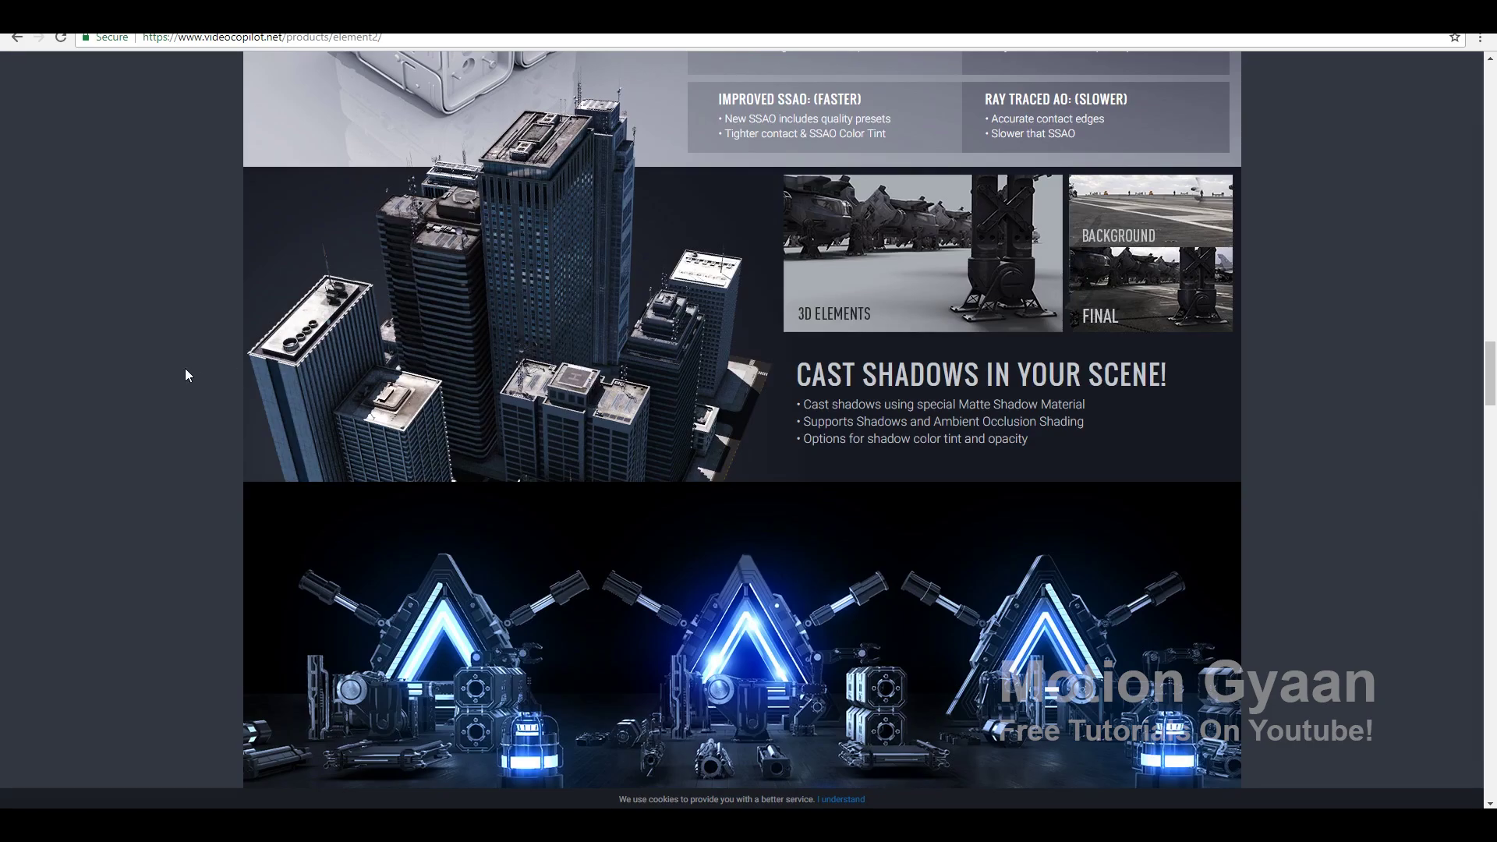
pyautogui.scroll(-15, 185, 369)
pyautogui.scroll(1, 184, 369)
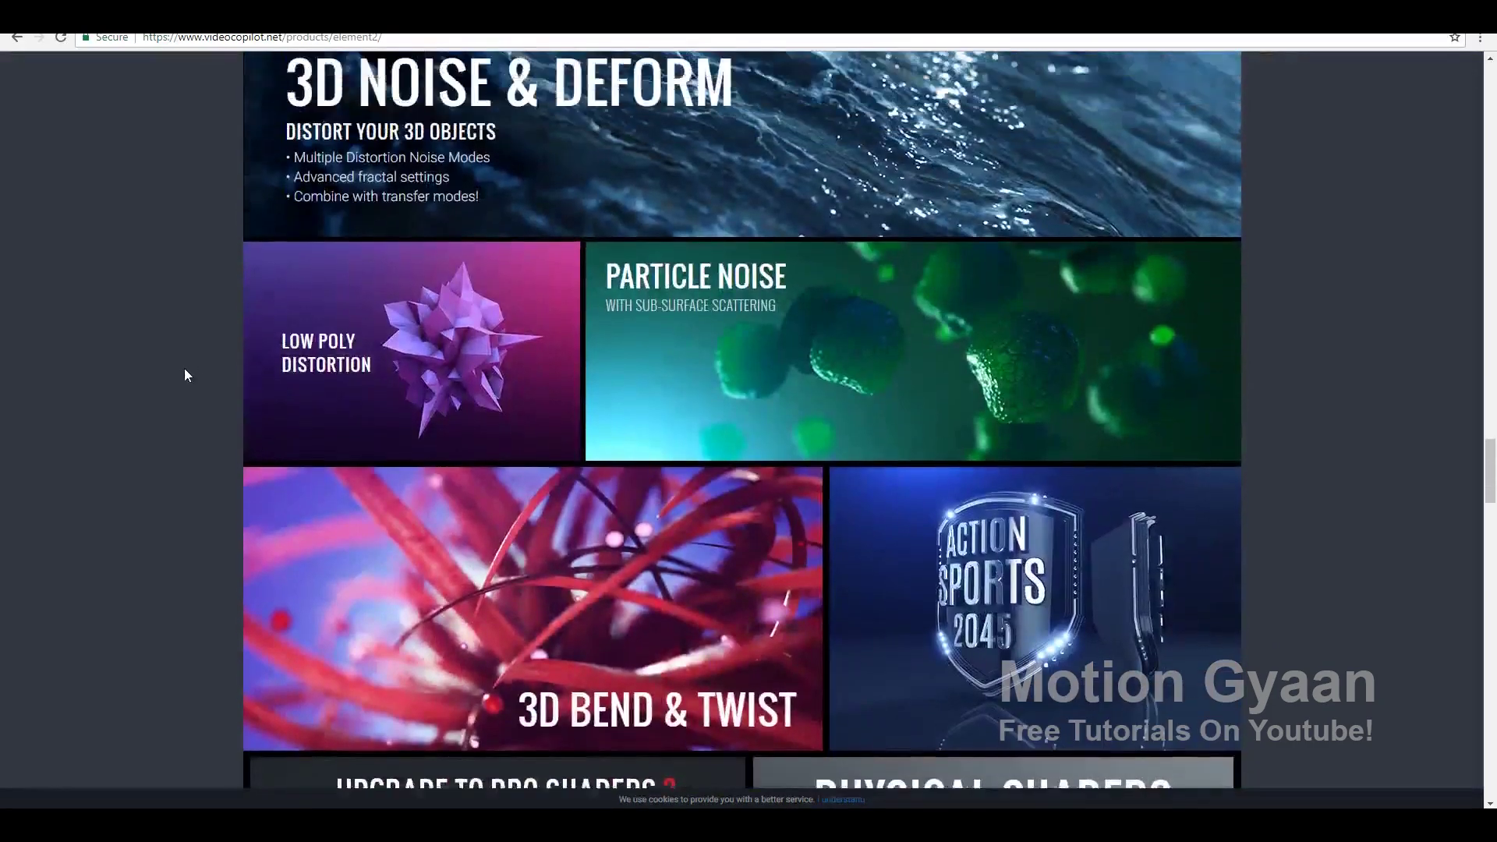
pyautogui.scroll(1, 932, 390)
pyautogui.scroll(-5, 933, 389)
pyautogui.scroll(4, 933, 390)
pyautogui.scroll(-6, 933, 390)
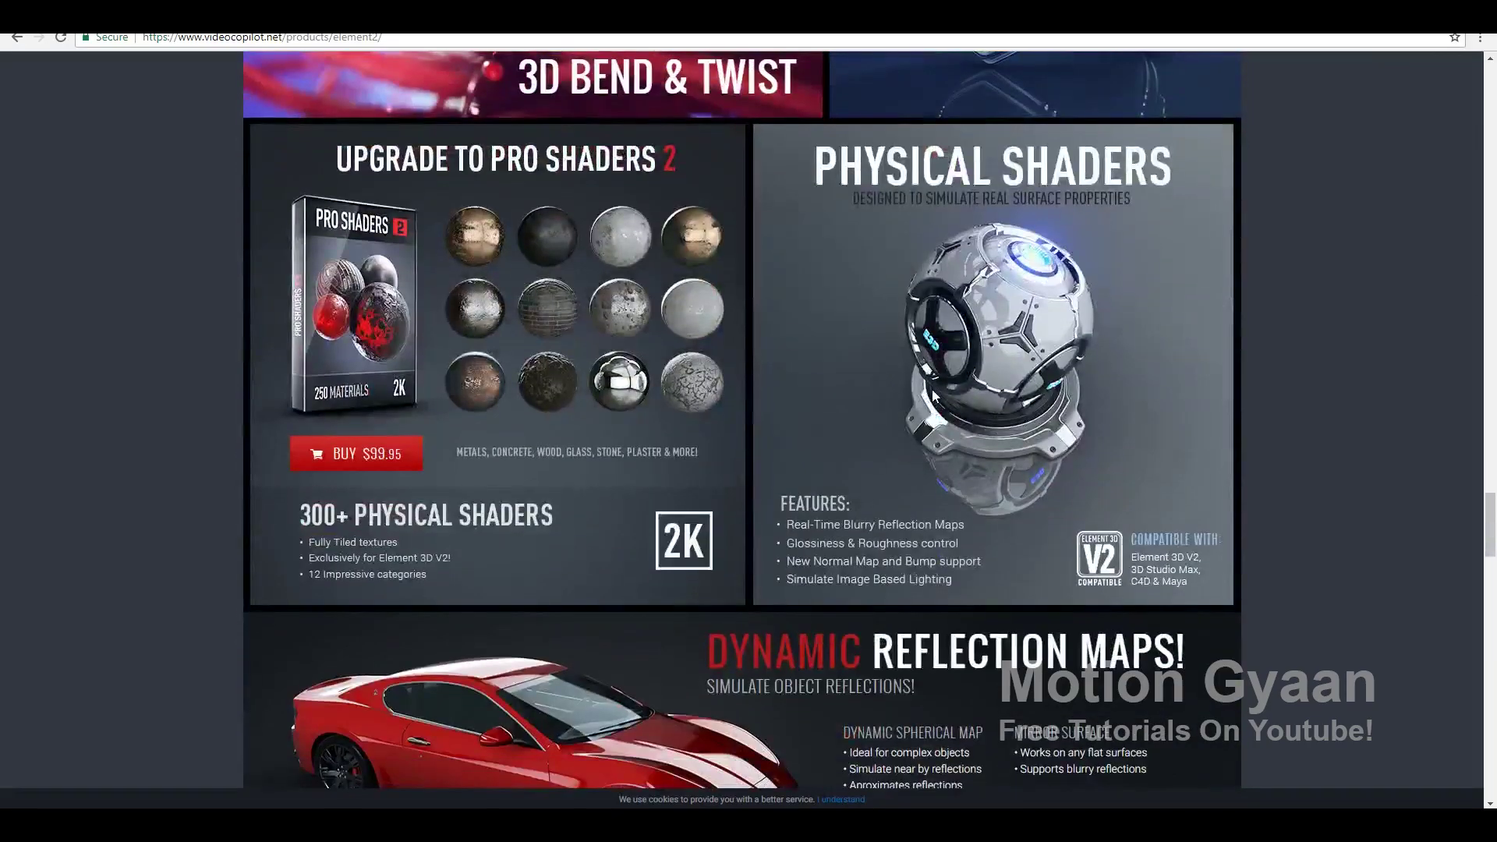
pyautogui.scroll(7, 934, 395)
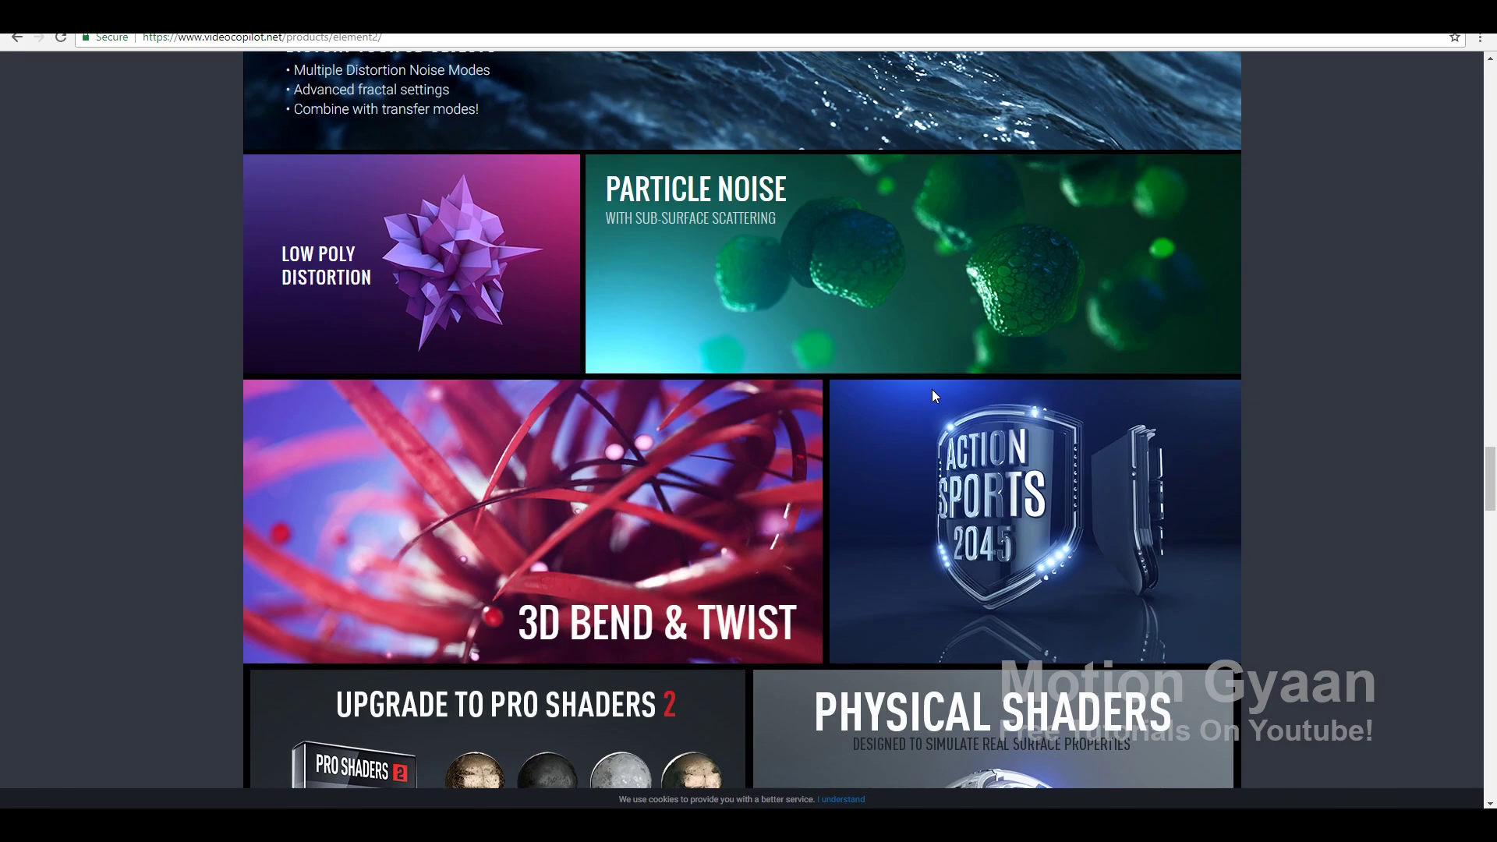
pyautogui.scroll(2, 933, 396)
pyautogui.scroll(2, 933, 396)
pyautogui.scroll(-5, 934, 395)
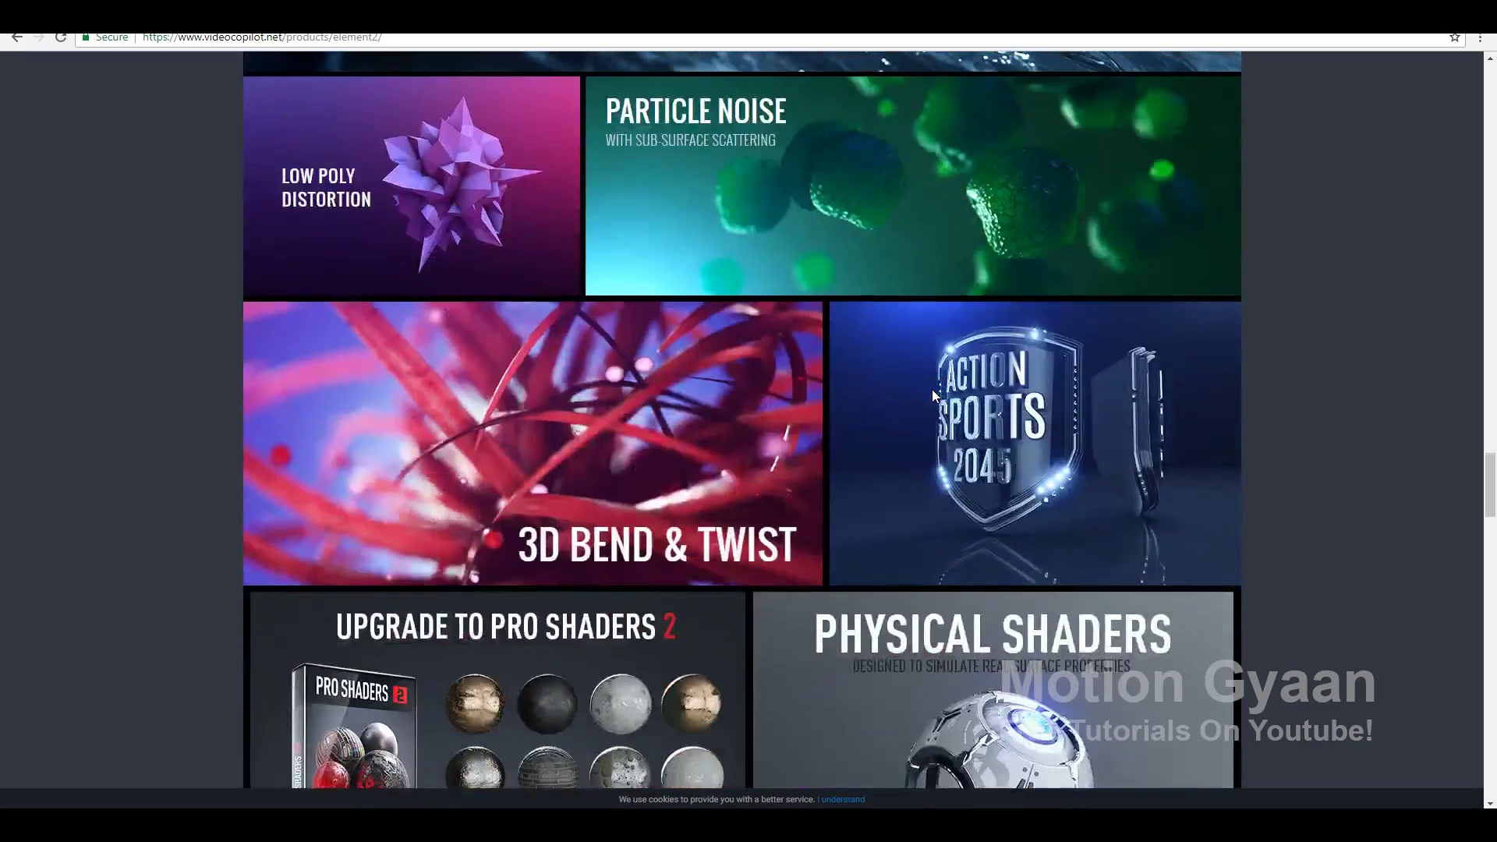
pyautogui.scroll(-4, 1378, 425)
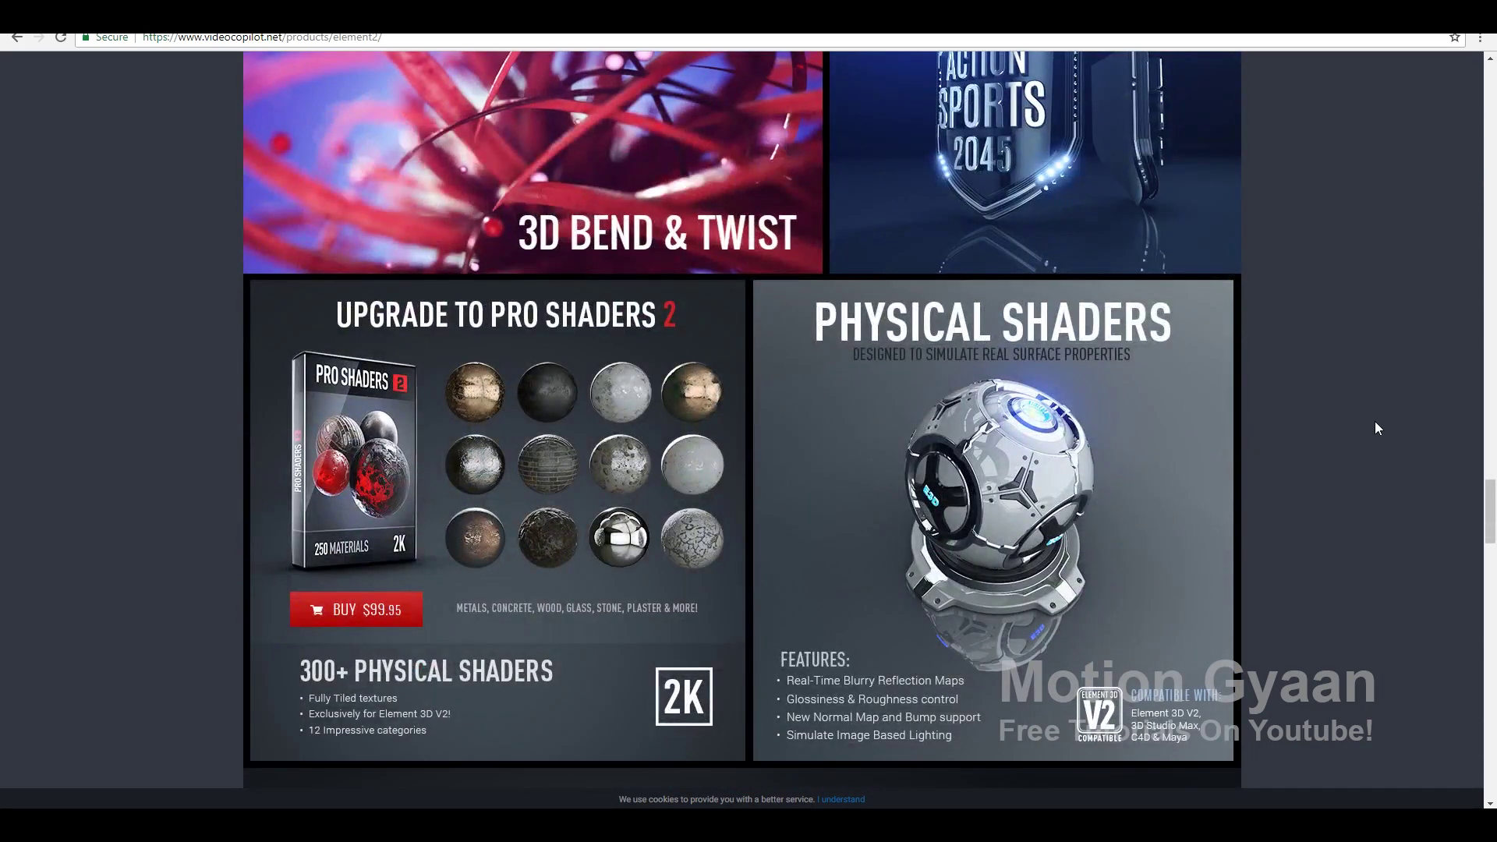
pyautogui.scroll(-5, 1375, 425)
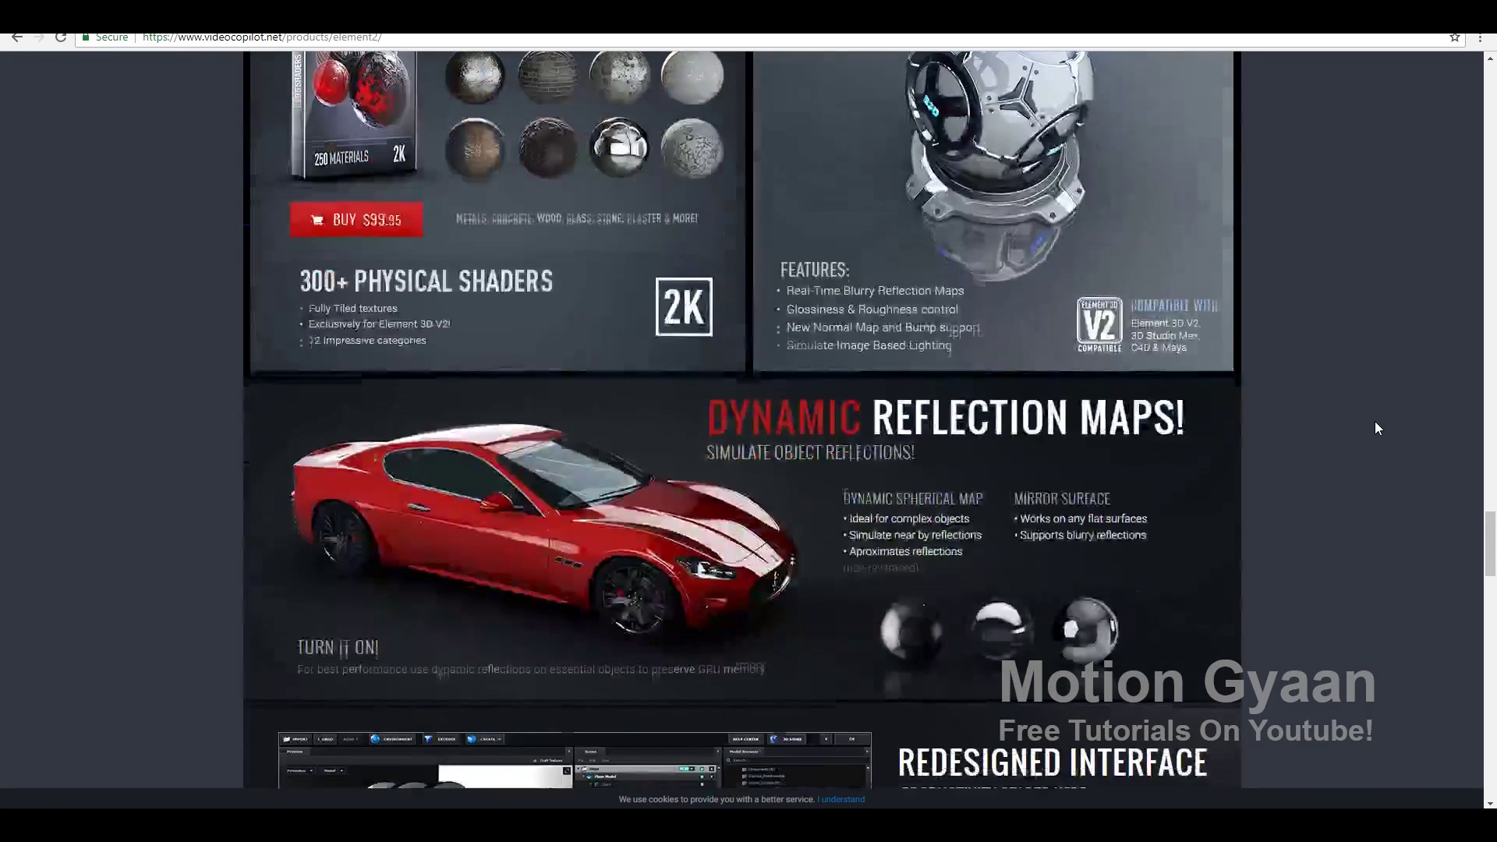
pyautogui.scroll(-6, 1375, 425)
pyautogui.scroll(-7, 1375, 427)
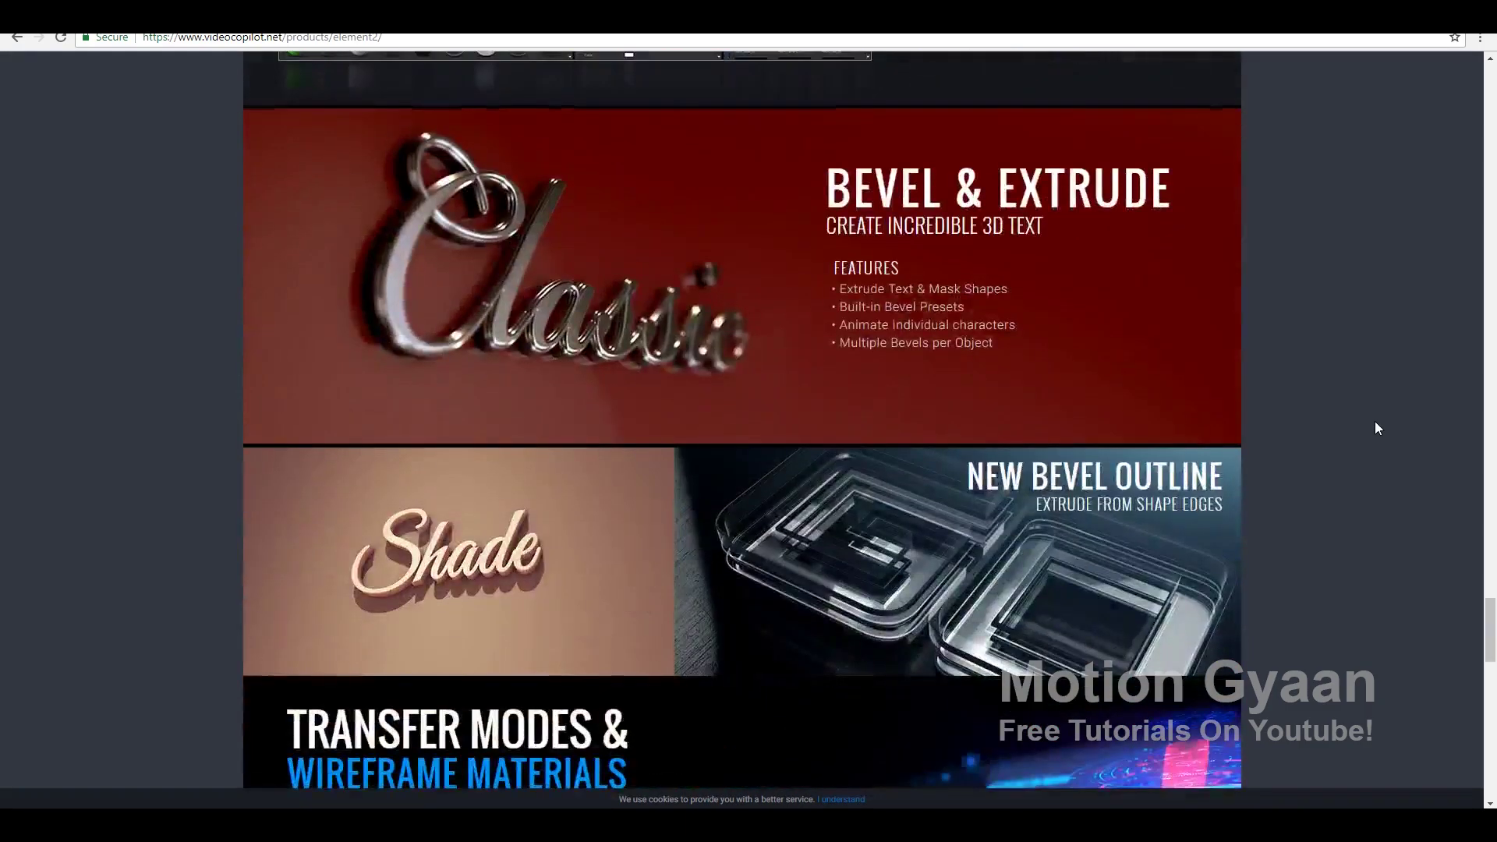
pyautogui.scroll(6, 1375, 427)
pyautogui.scroll(-17, 1375, 427)
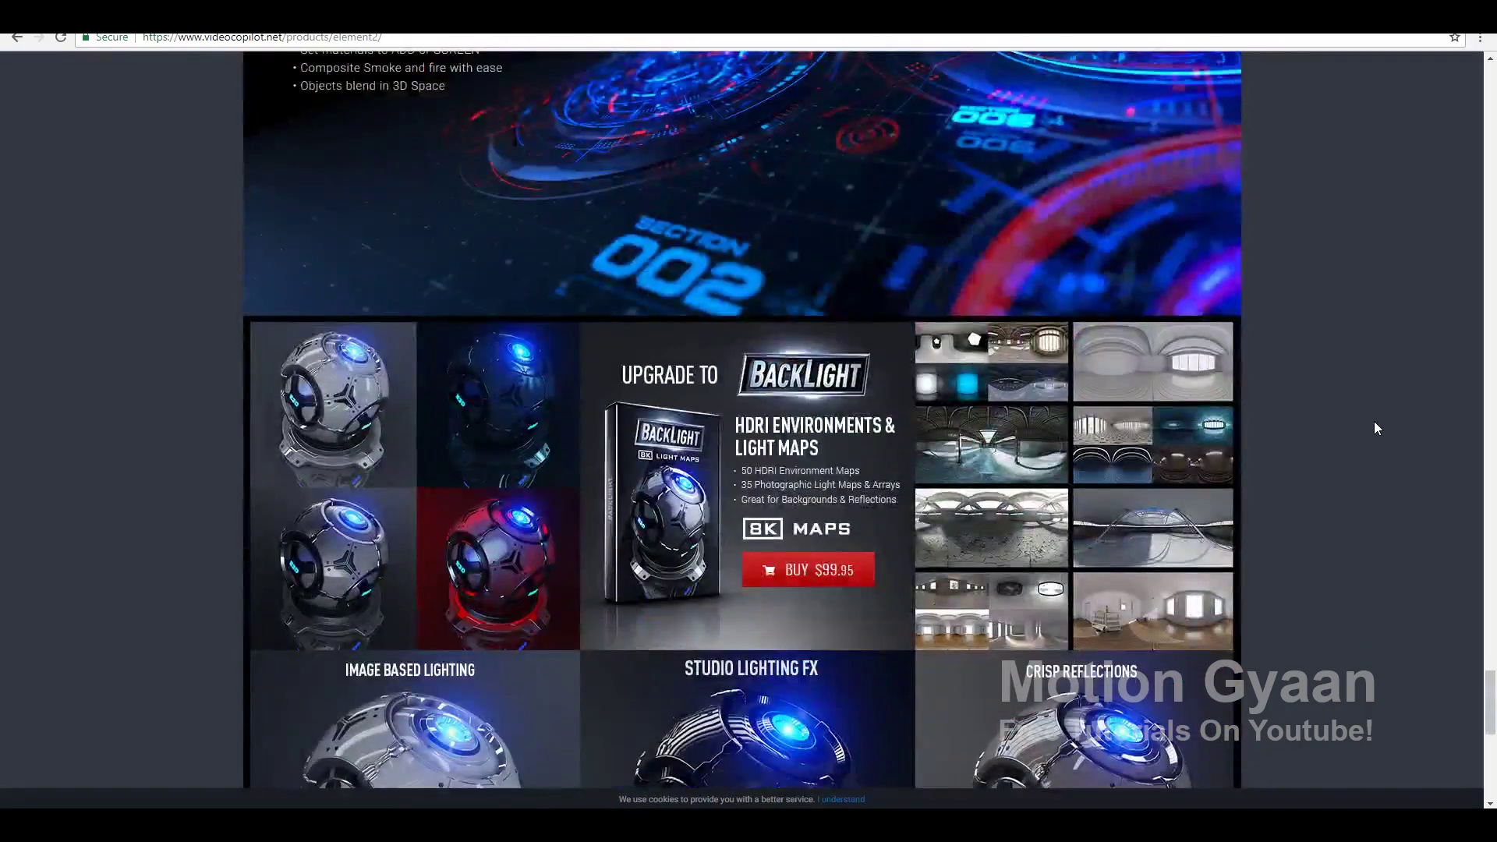
pyautogui.scroll(6, 1376, 427)
pyautogui.scroll(-8, 1311, 448)
pyautogui.scroll(-7, 1311, 454)
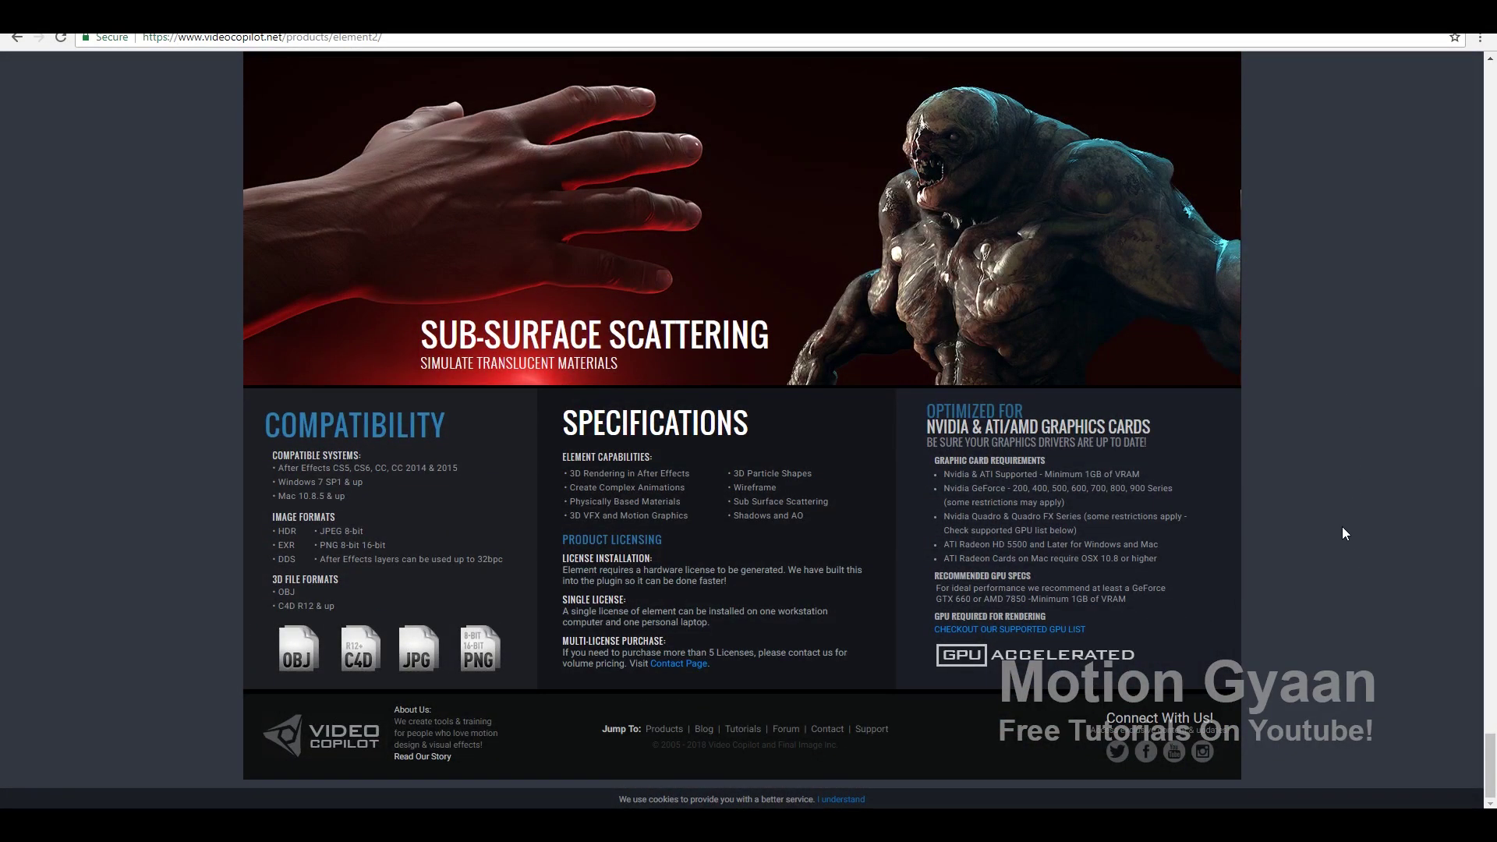
# Highlight the GPU requirements list from 'Nvidia & ATI Supported' through 'or higher'.
pyautogui.moveTo(926, 404); pyautogui.dragTo(1097, 559)
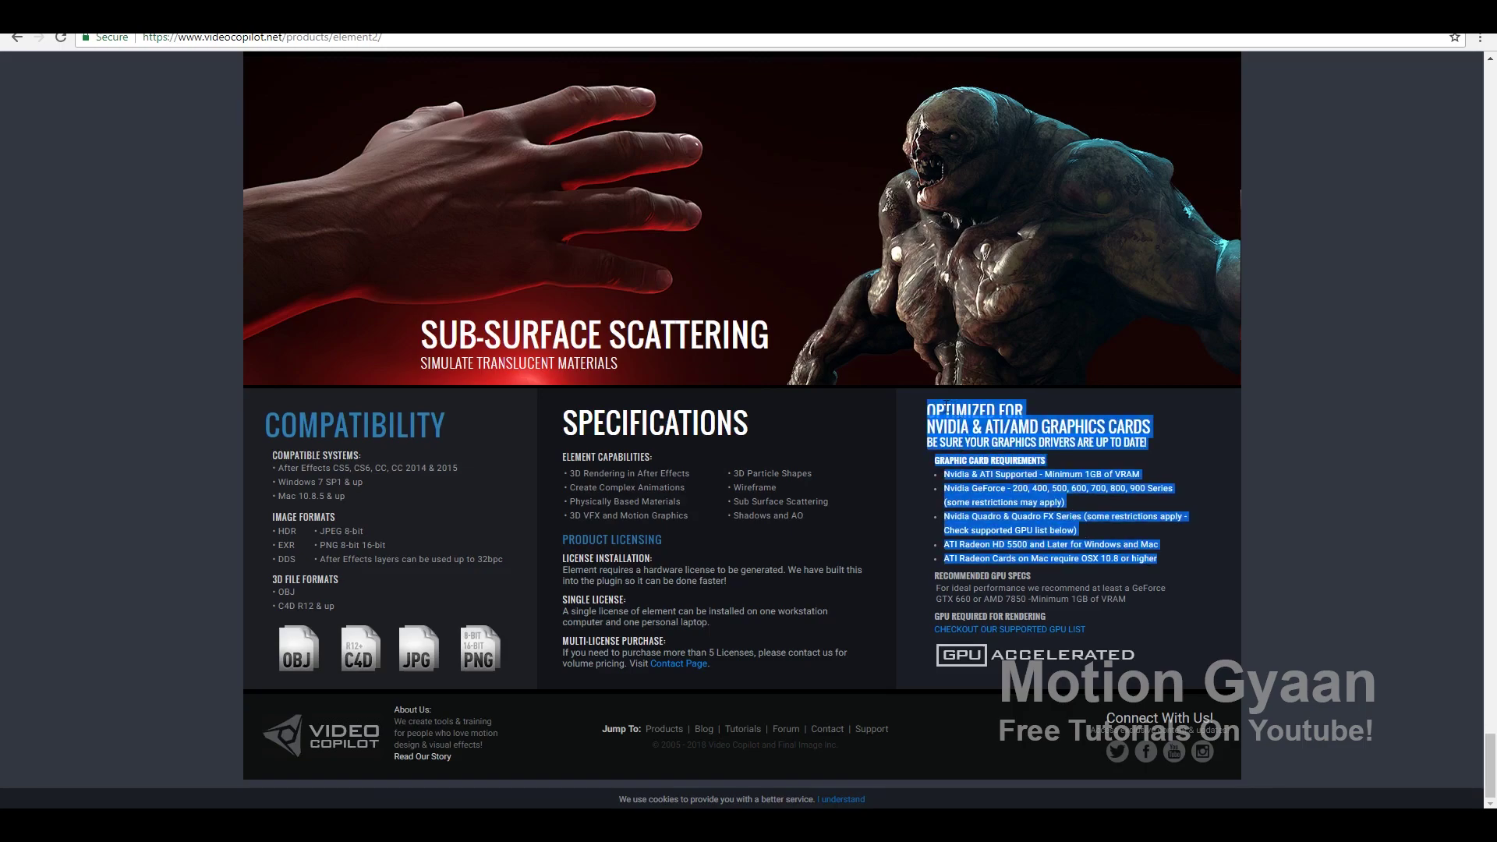
pyautogui.click(1006, 444)
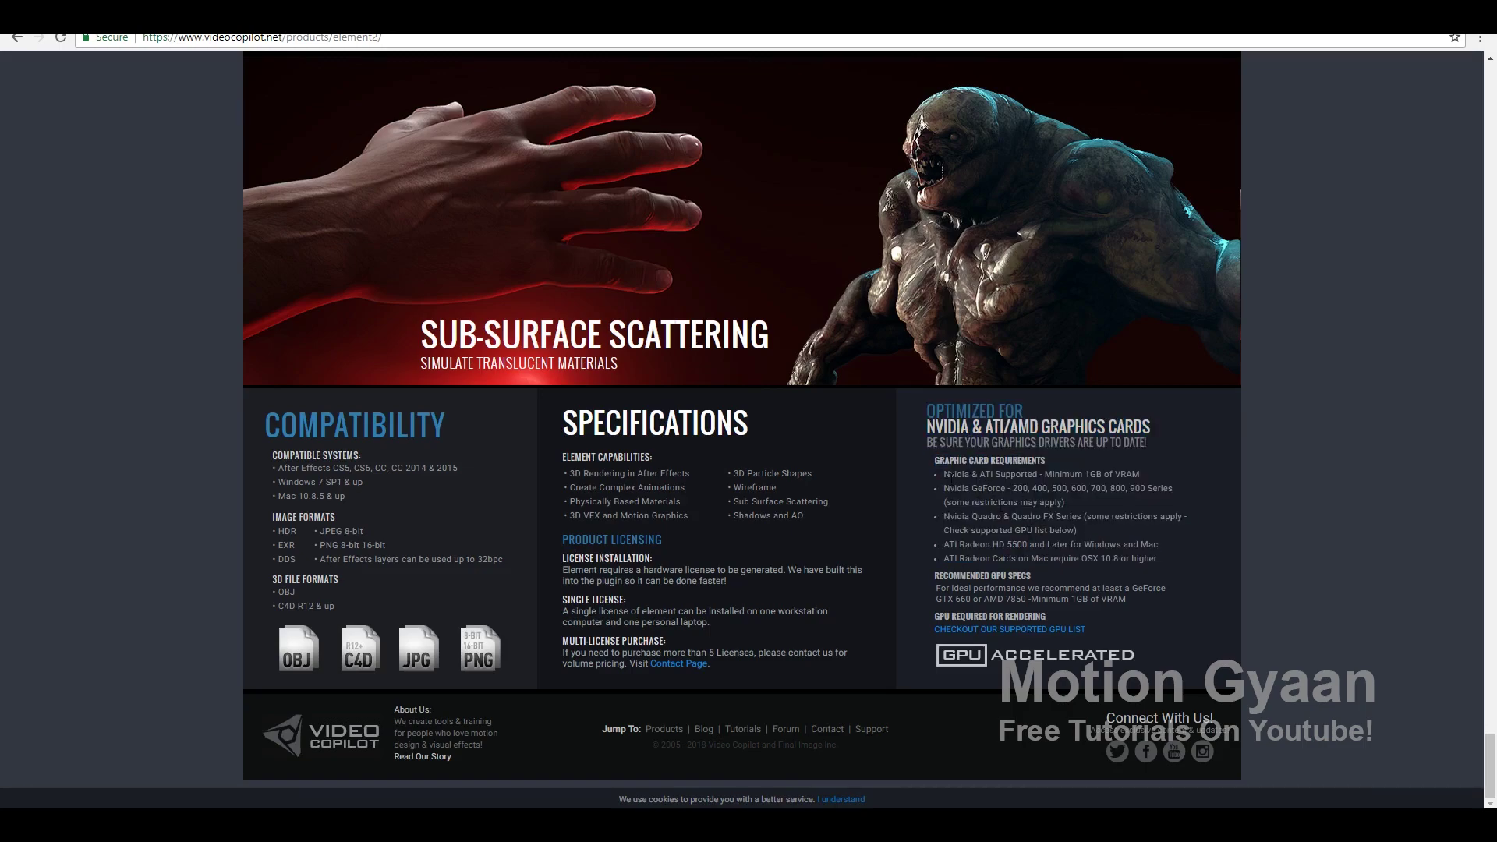
pyautogui.moveTo(950, 473); pyautogui.dragTo(1136, 560)
pyautogui.doubleClick(1143, 558)
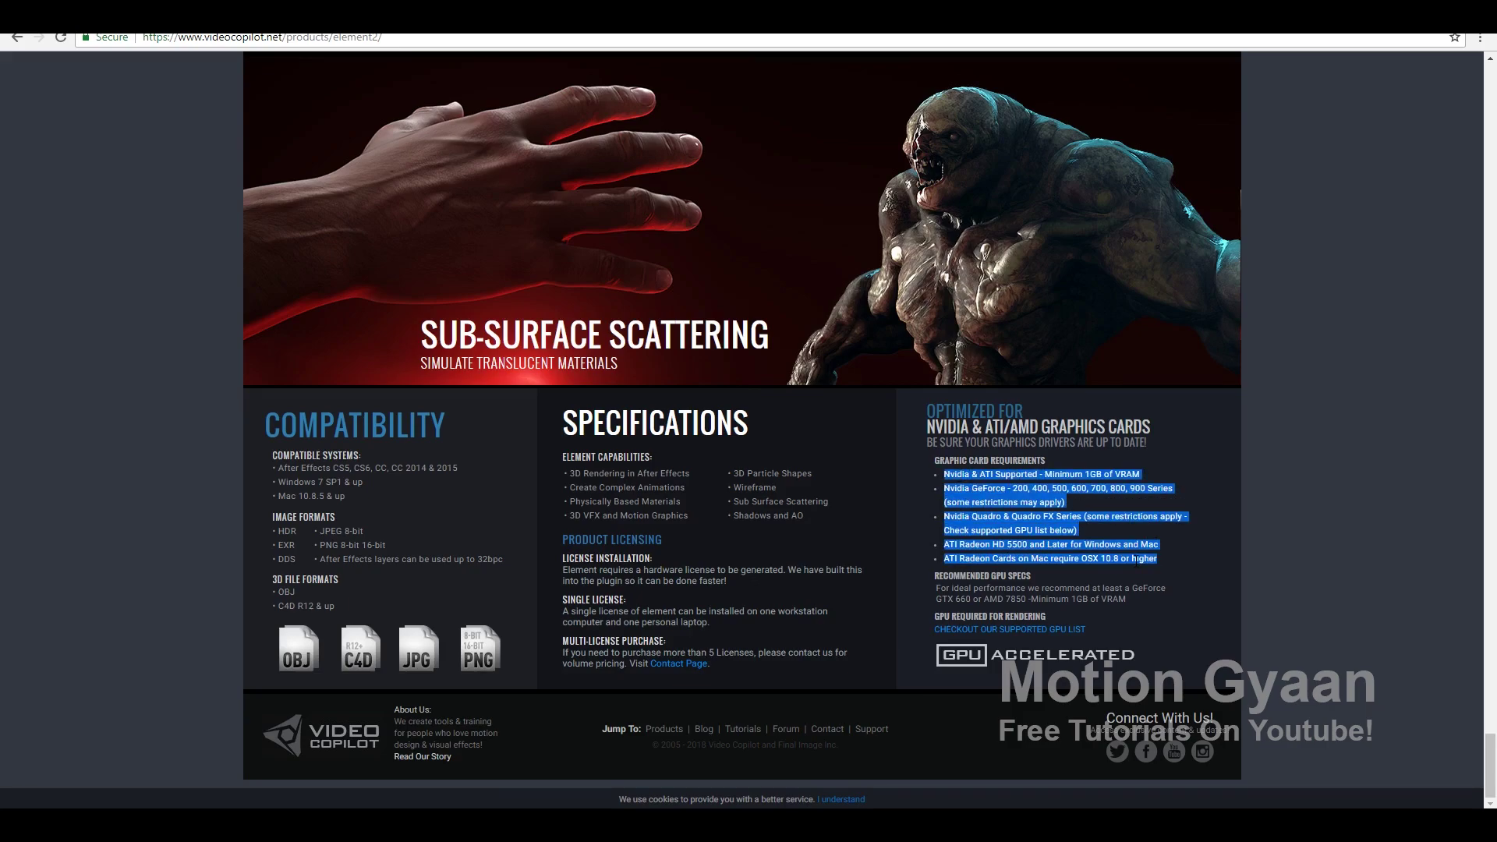
pyautogui.moveTo(1155, 560); pyautogui.dragTo(952, 476)
pyautogui.click(952, 475)
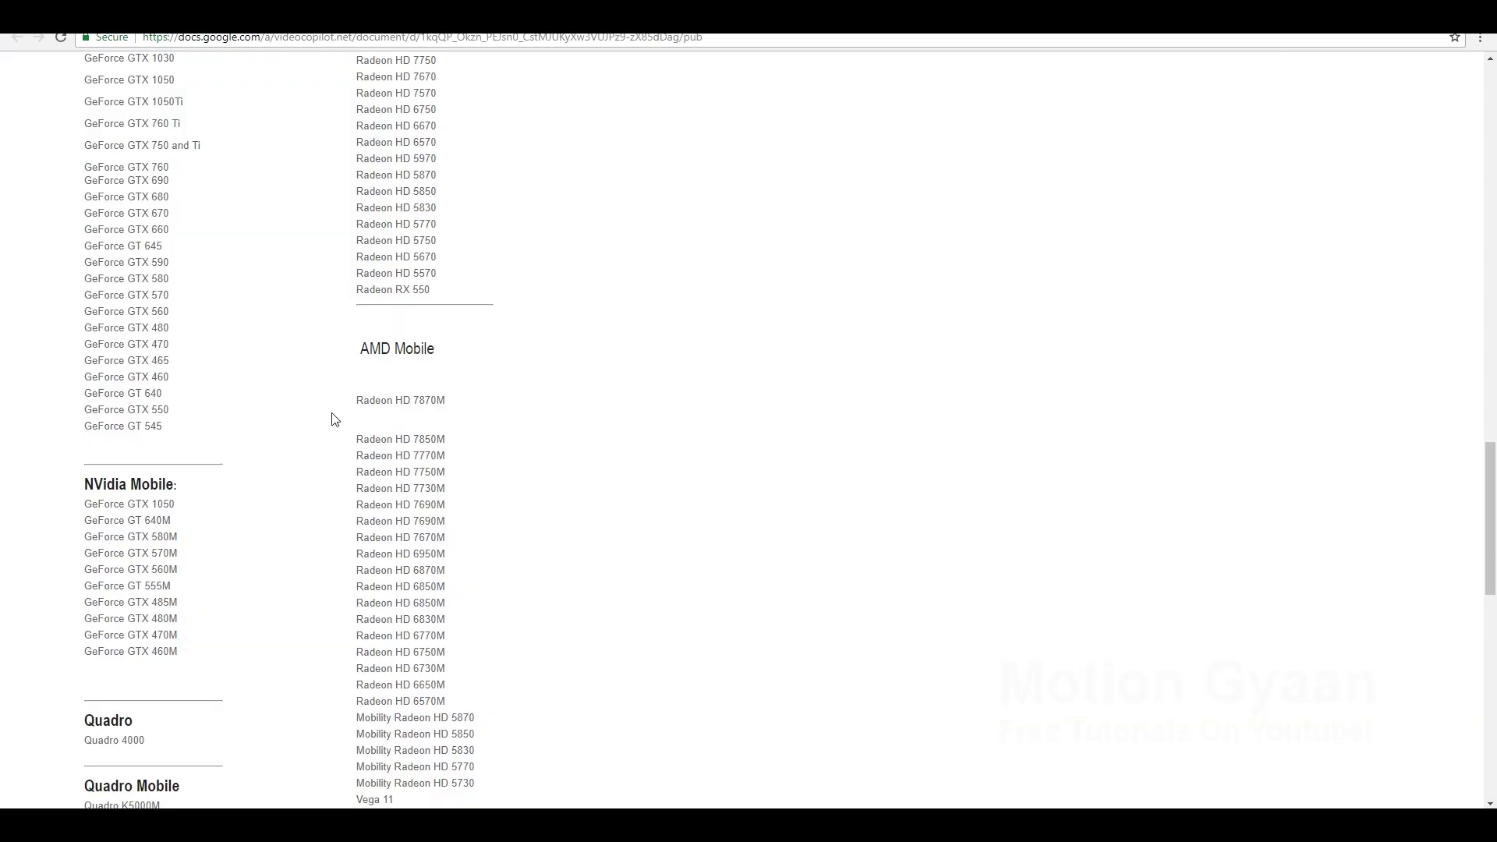
pyautogui.scroll(20, 490, 432)
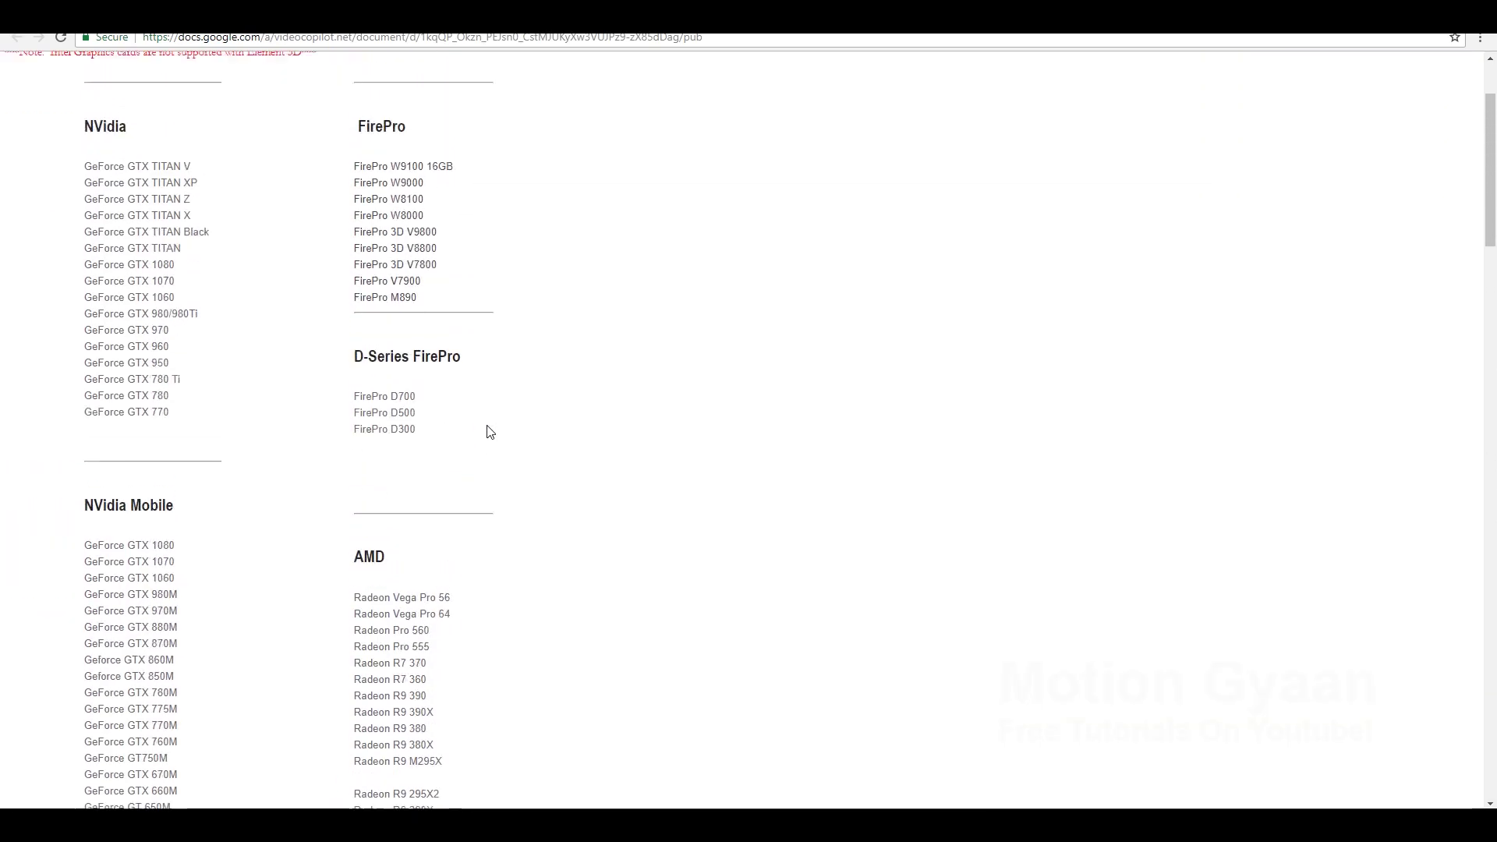
pyautogui.scroll(-7, 490, 433)
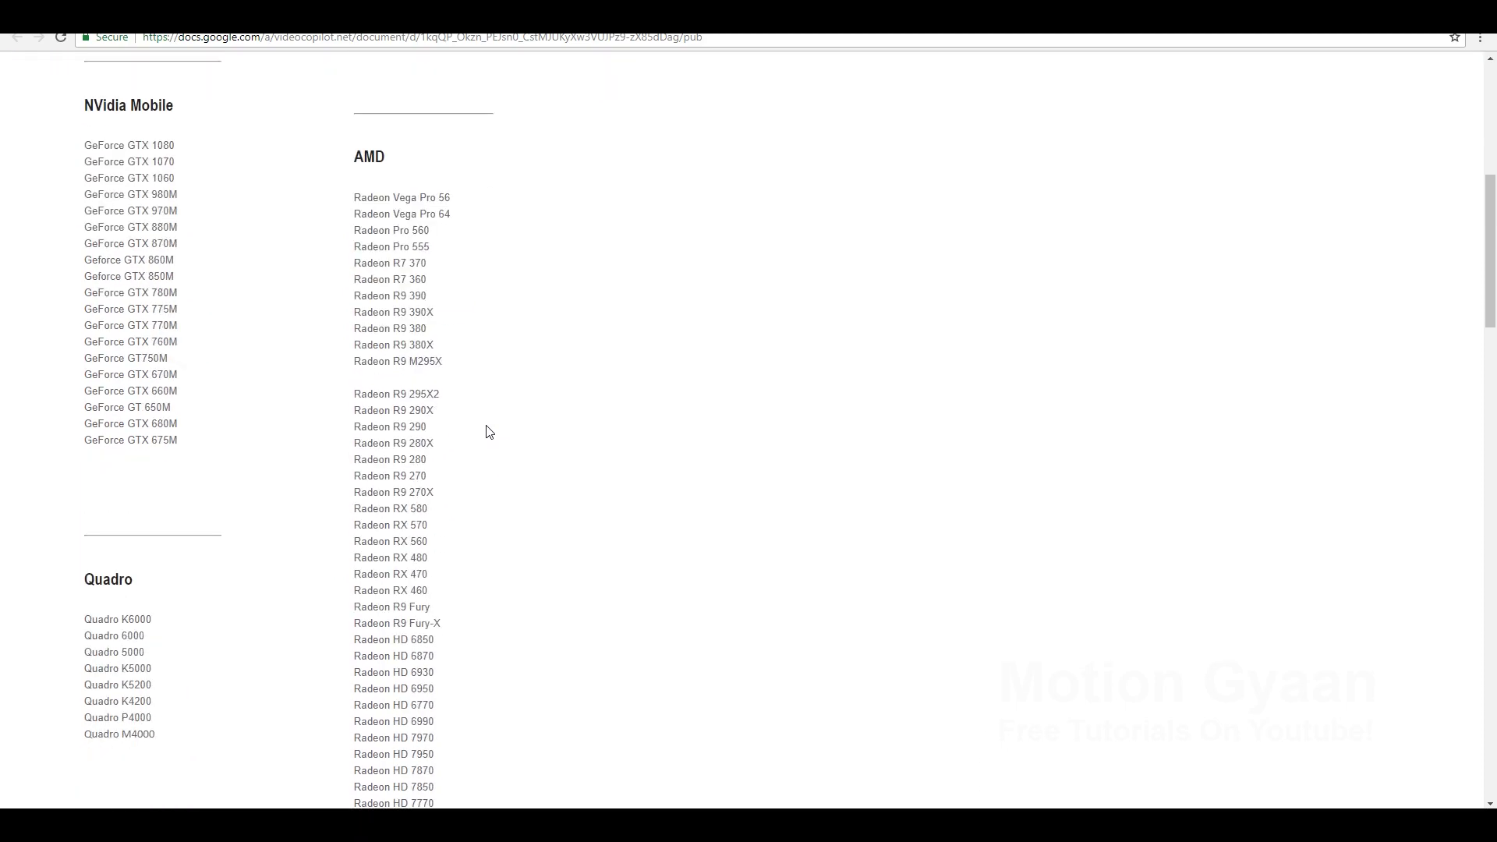
pyautogui.scroll(6, 490, 433)
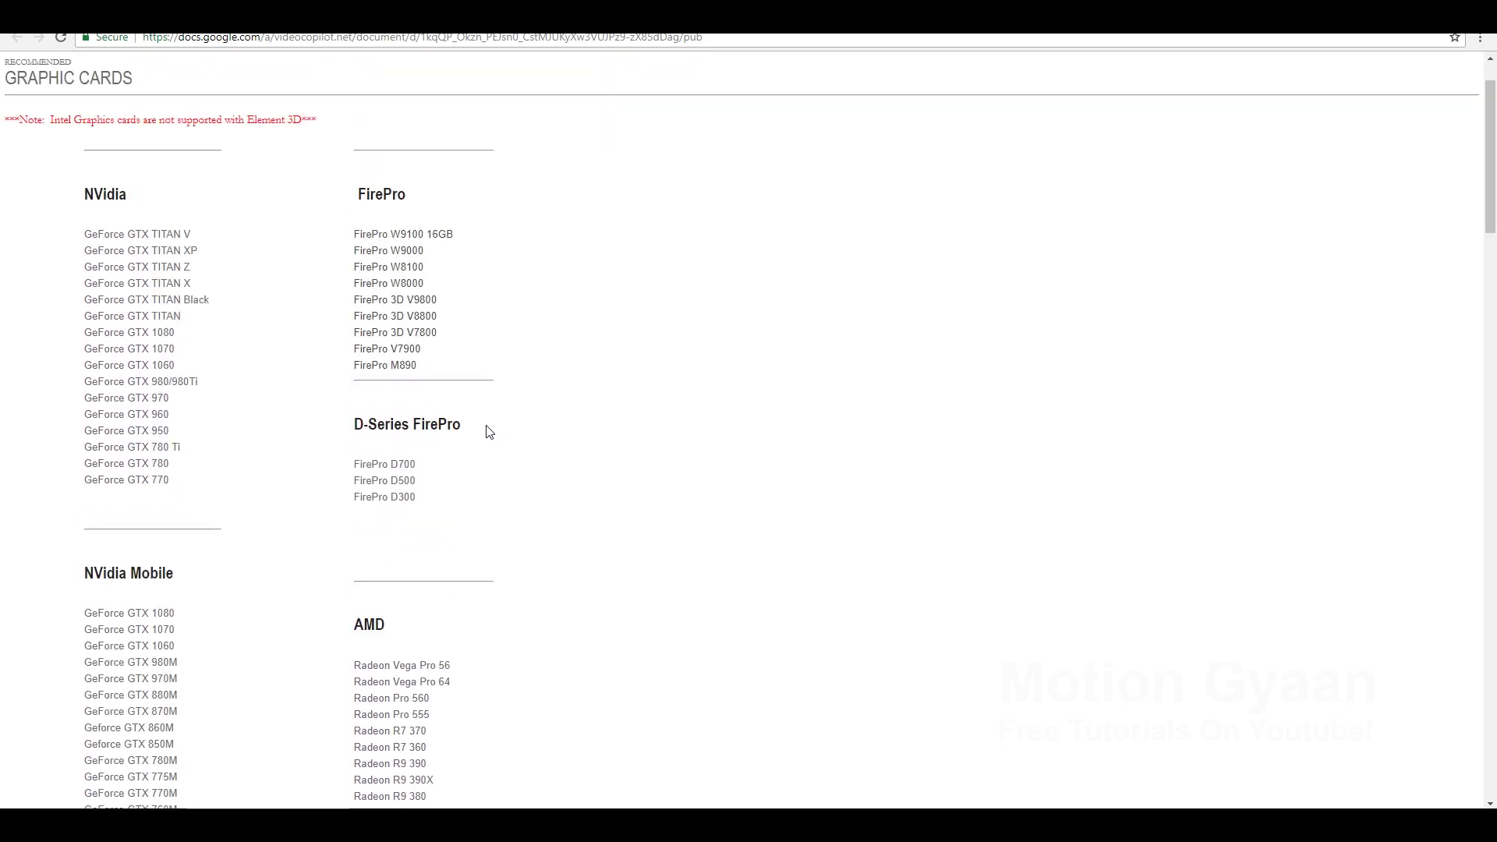
pyautogui.scroll(-6, 490, 433)
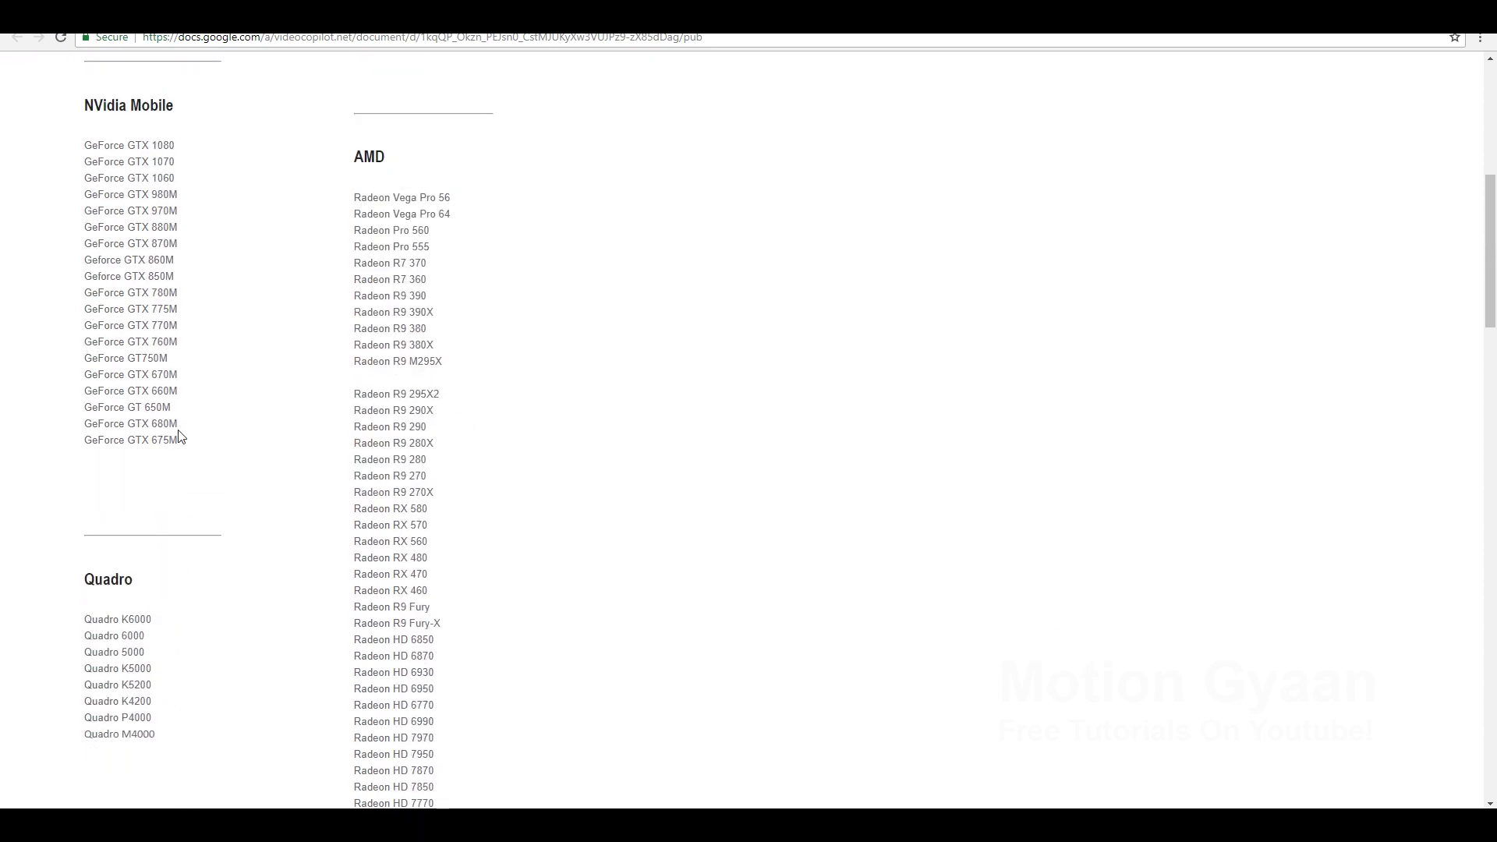
pyautogui.scroll(7, 179, 436)
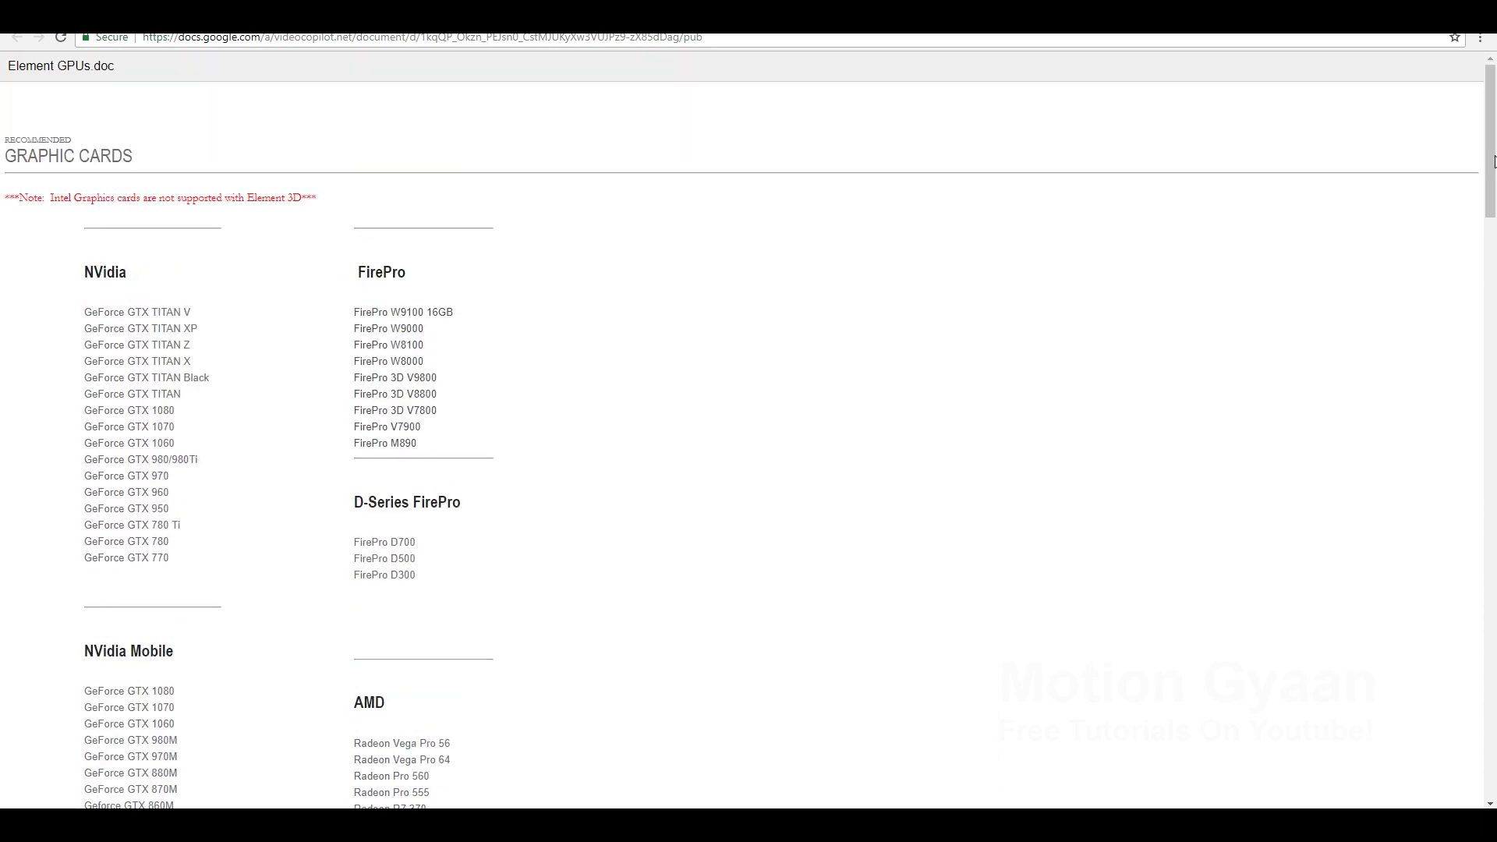
pyautogui.moveTo(1491, 155); pyautogui.dragTo(1490, 507)
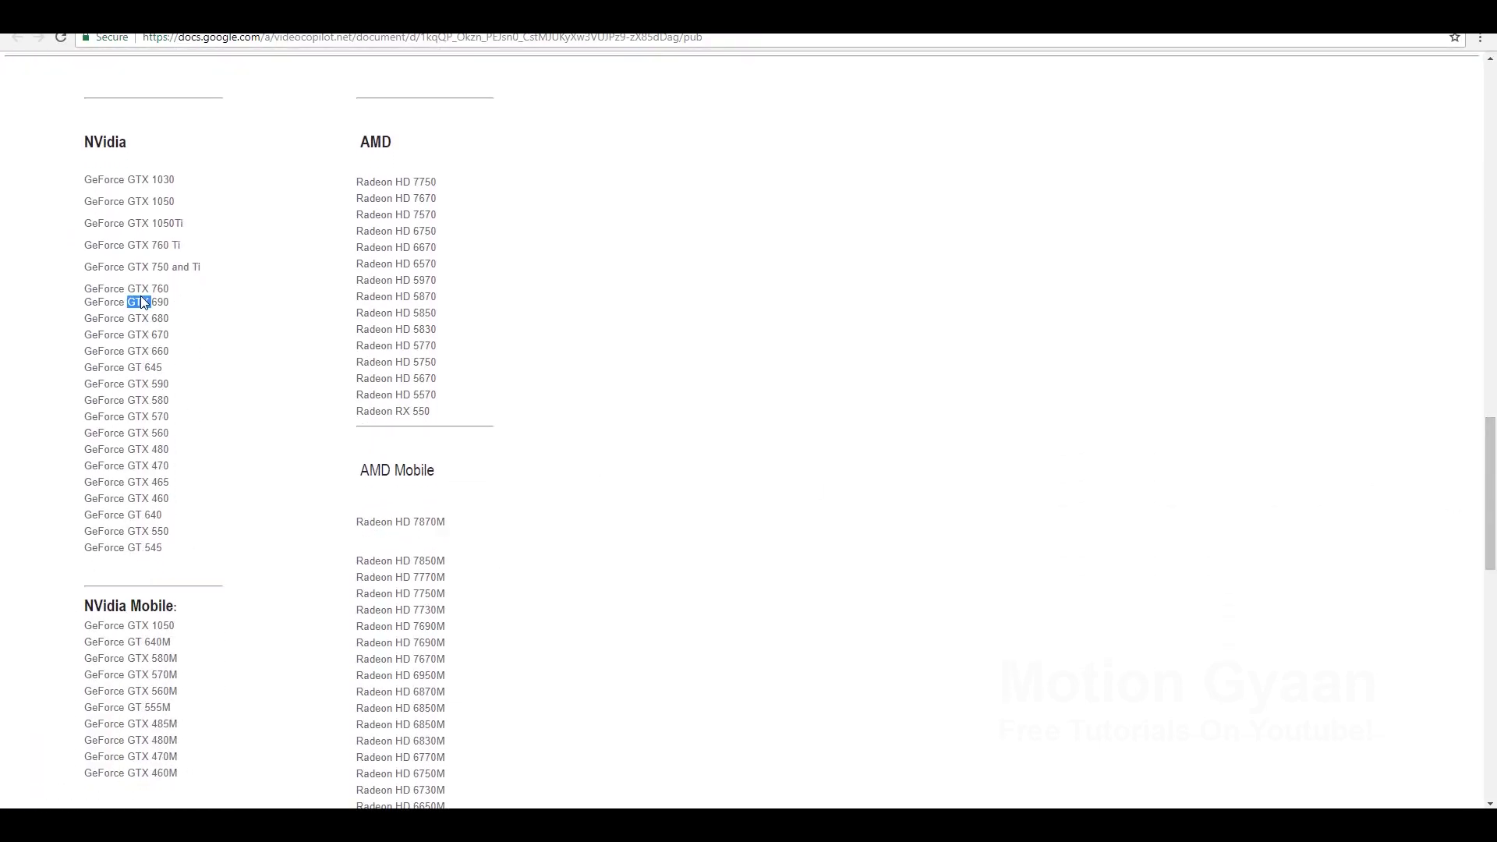
pyautogui.click(172, 367)
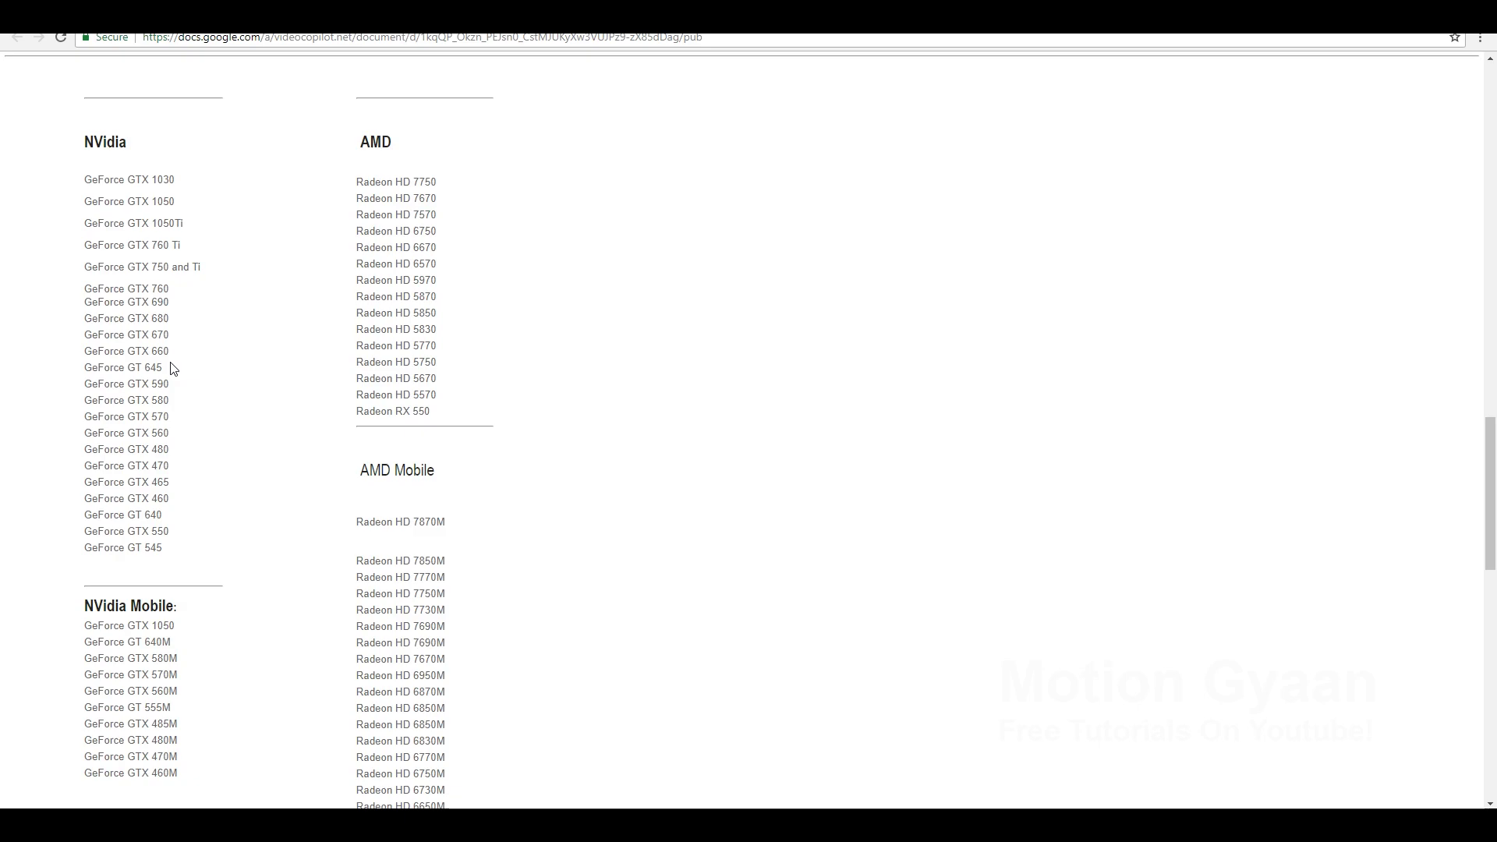
pyautogui.scroll(7, 171, 367)
pyautogui.scroll(-6, 170, 365)
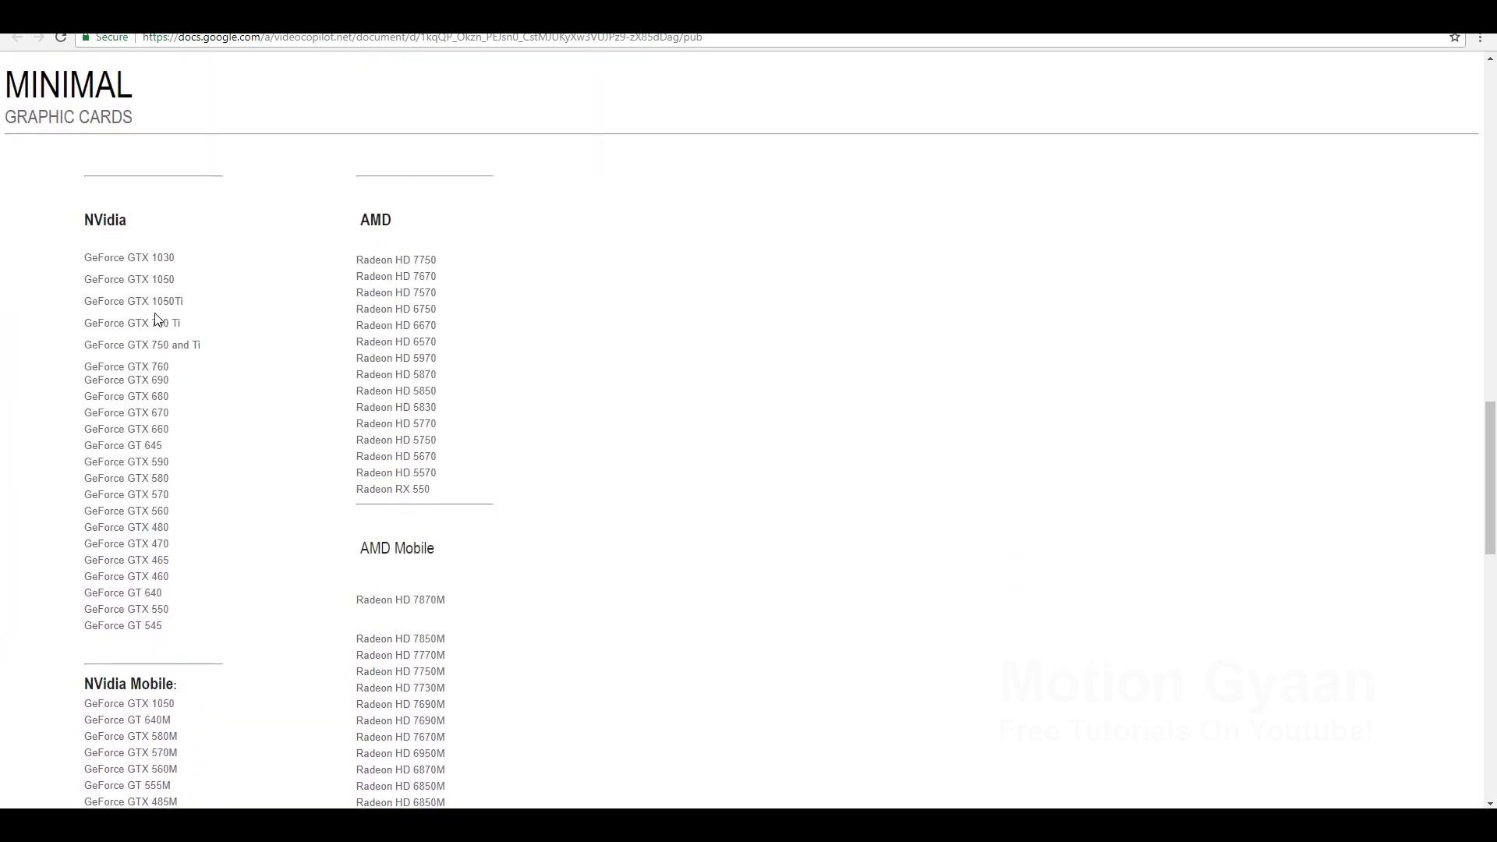
pyautogui.scroll(20, 176, 304)
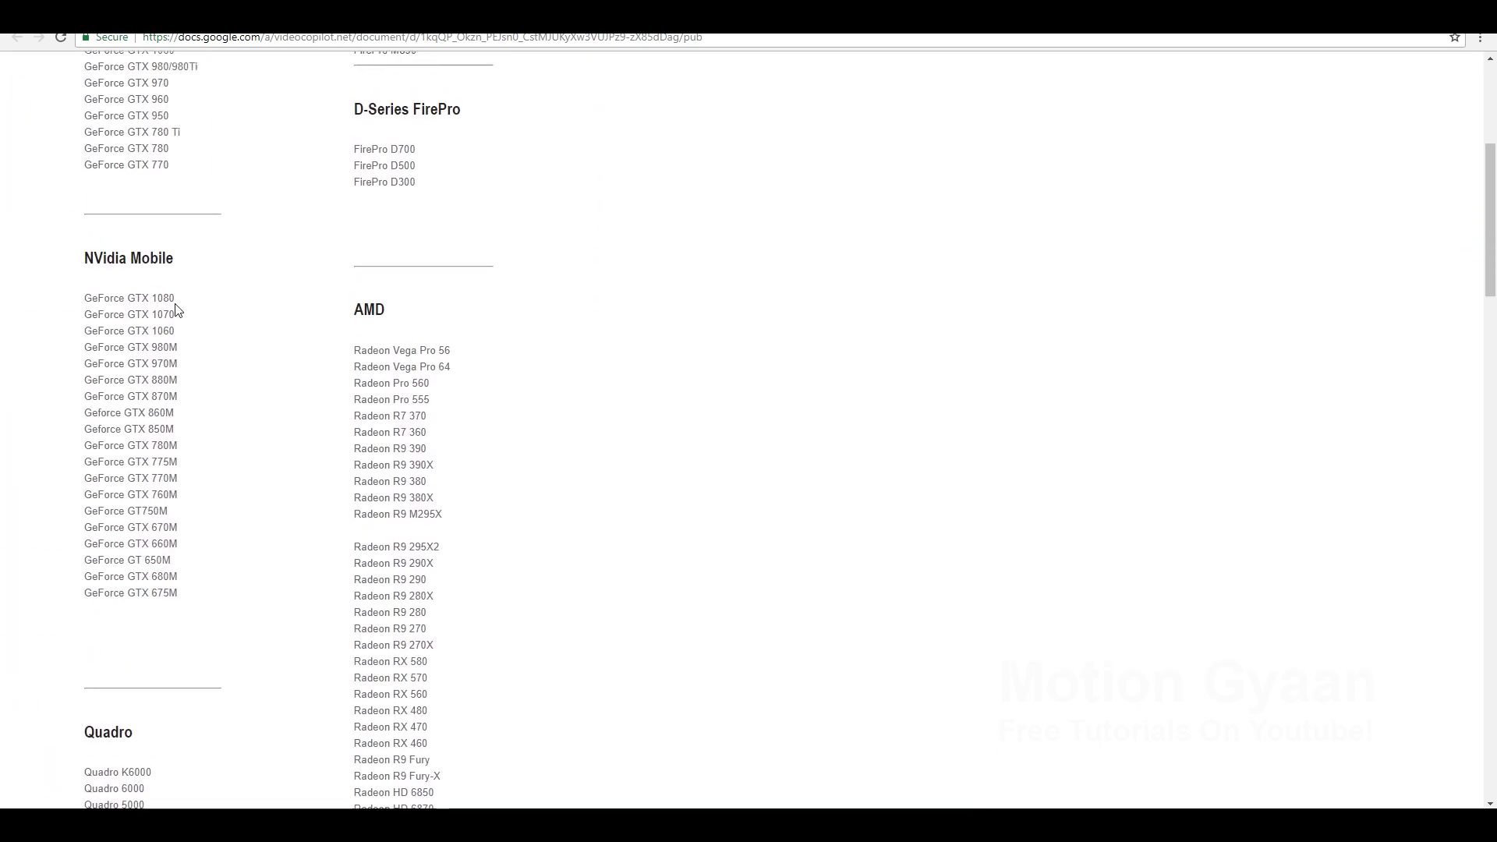
pyautogui.scroll(-7, 177, 309)
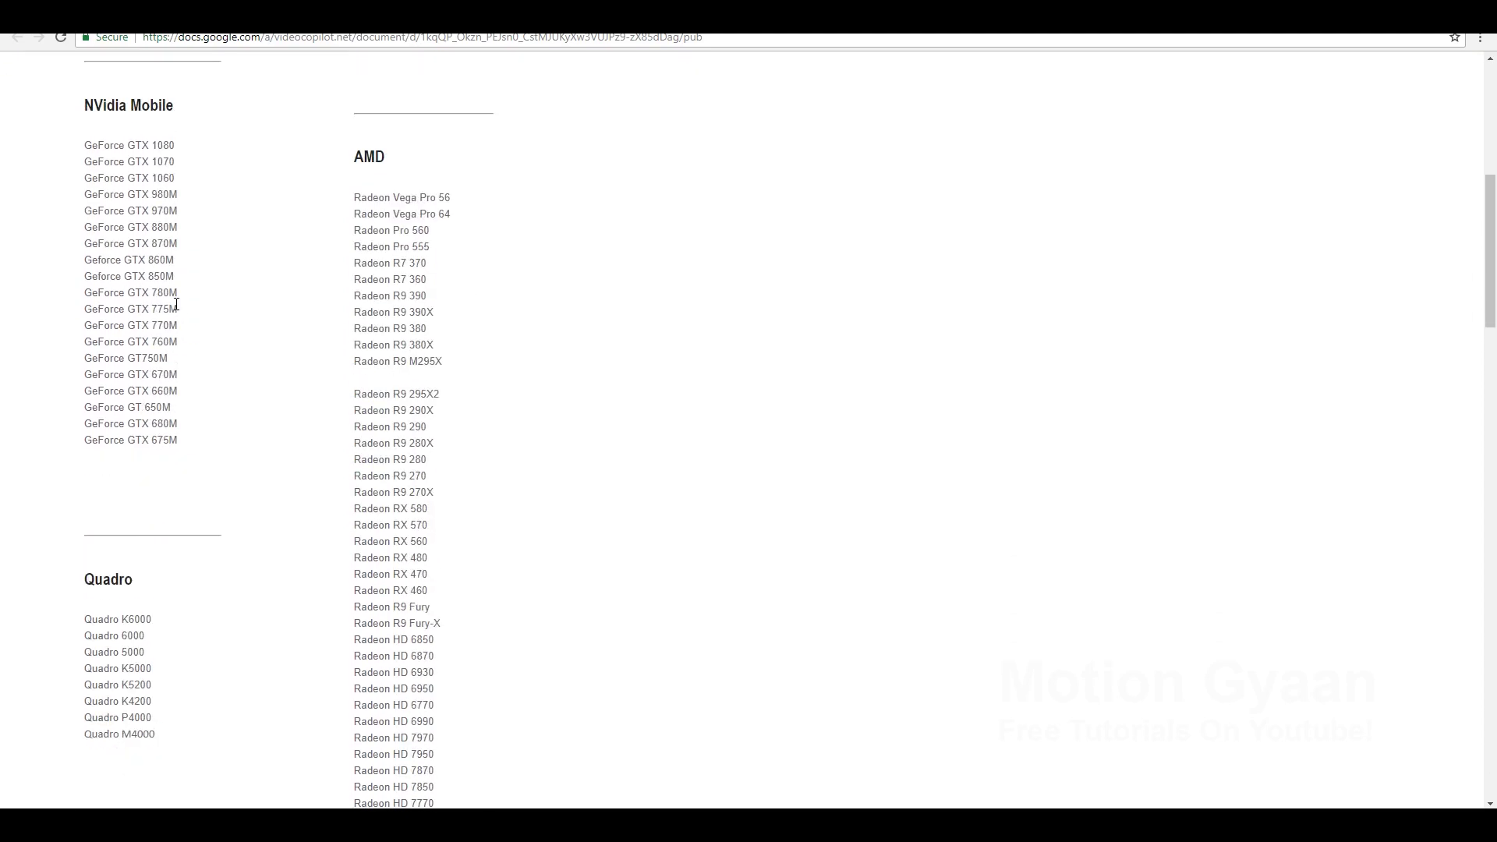
pyautogui.scroll(6, 176, 304)
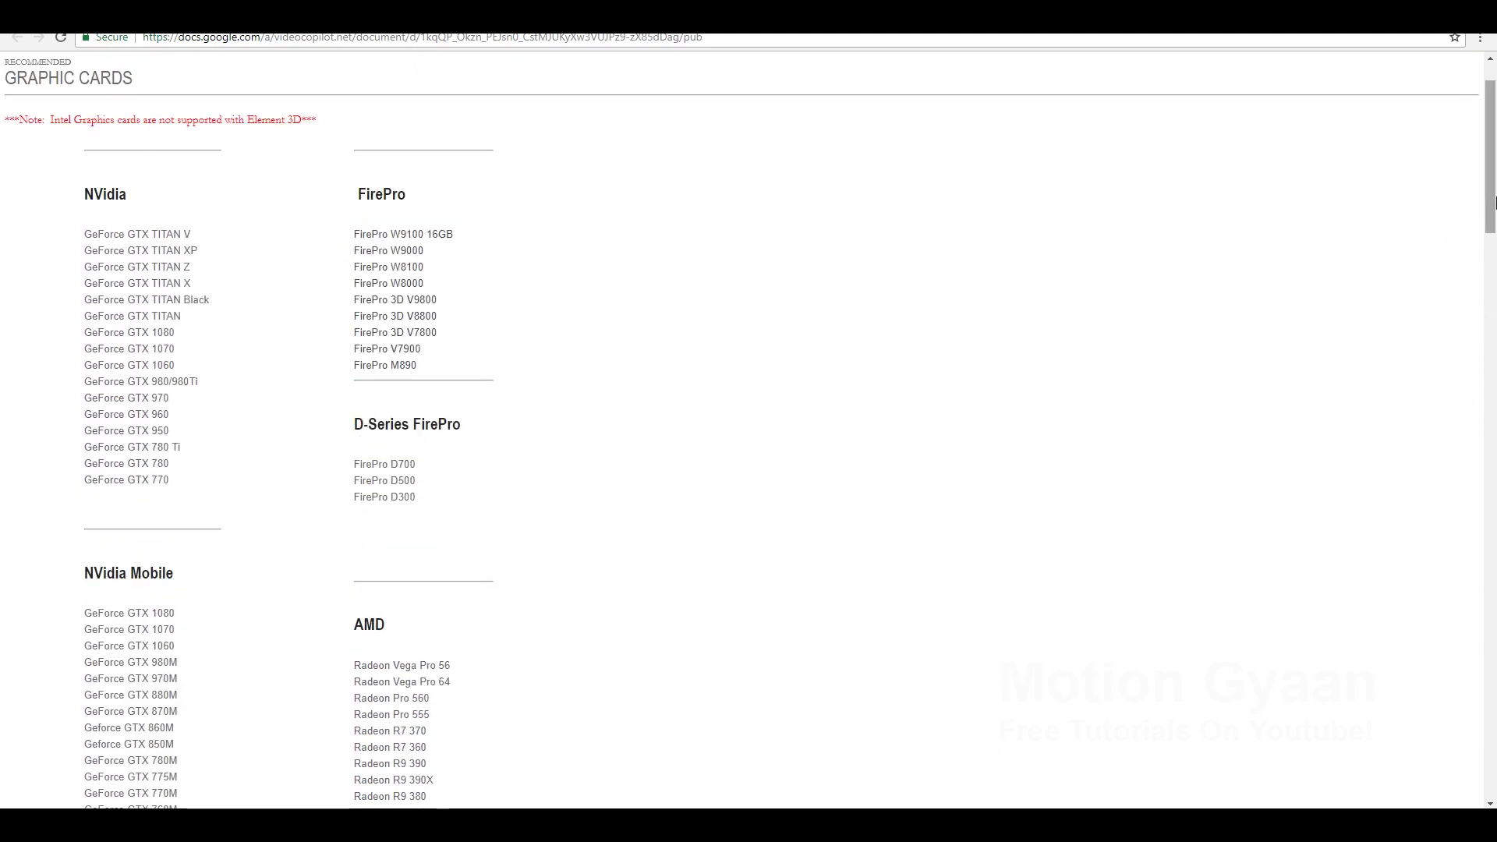
pyautogui.moveTo(1487, 192); pyautogui.dragTo(1419, 620)
pyautogui.scroll(15, 385, 444)
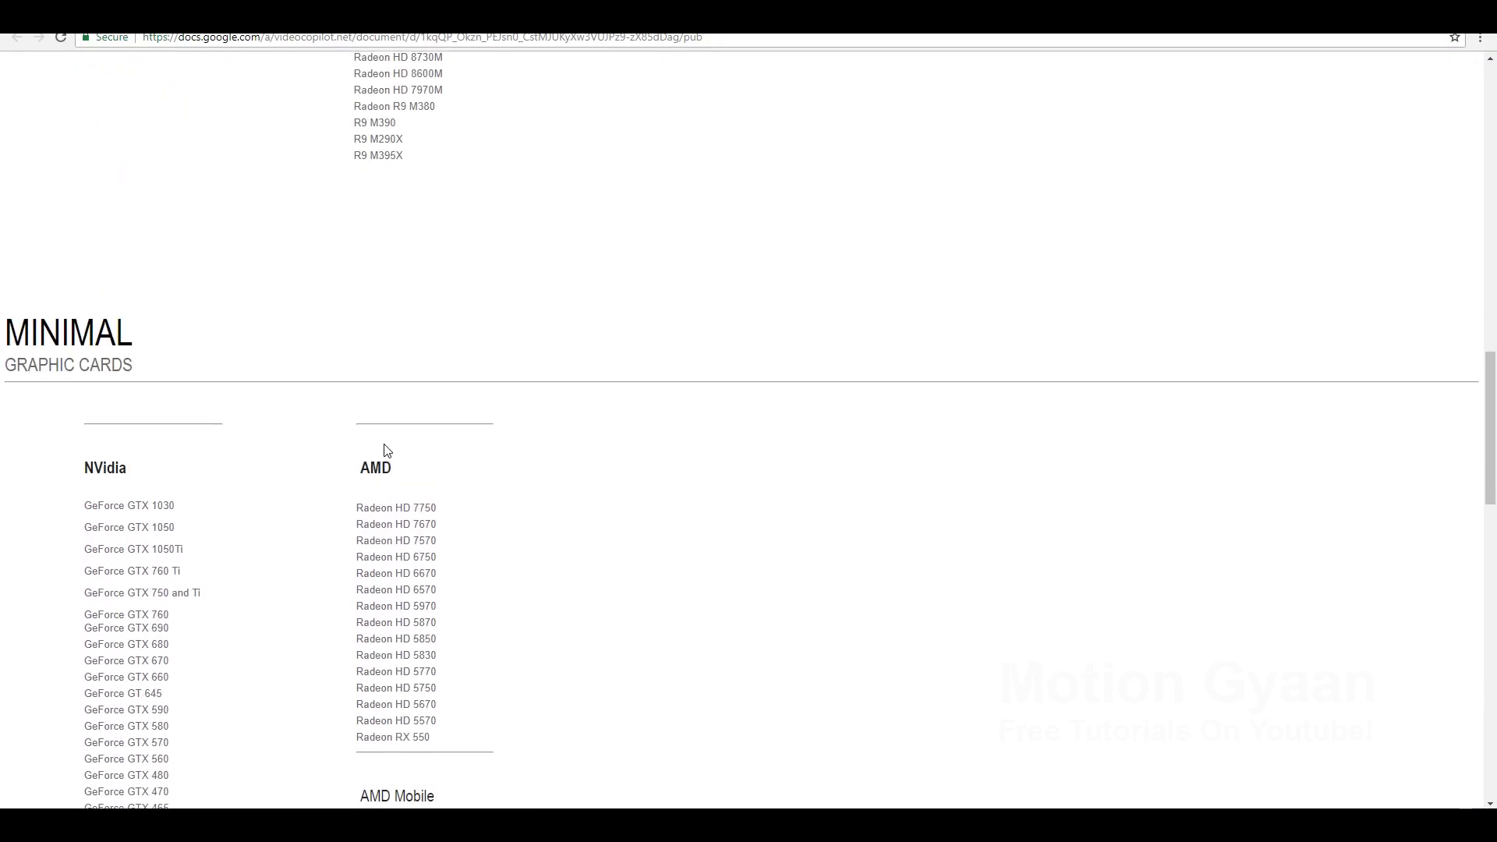
pyautogui.scroll(7, 385, 444)
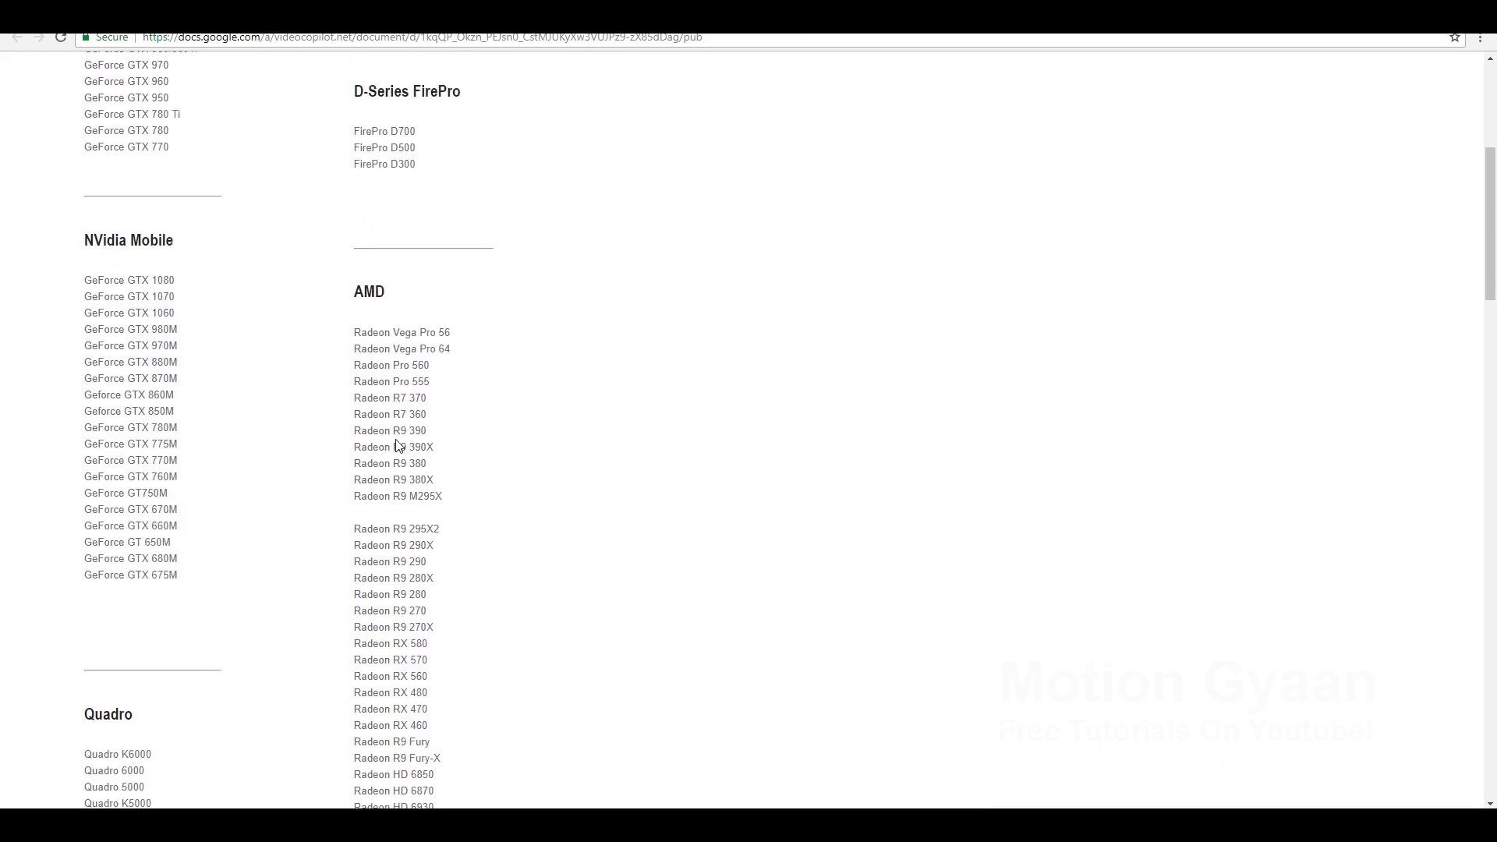
pyautogui.scroll(-4, 402, 444)
pyautogui.scroll(4, 396, 436)
pyautogui.scroll(-3, 378, 466)
pyautogui.scroll(2, 378, 467)
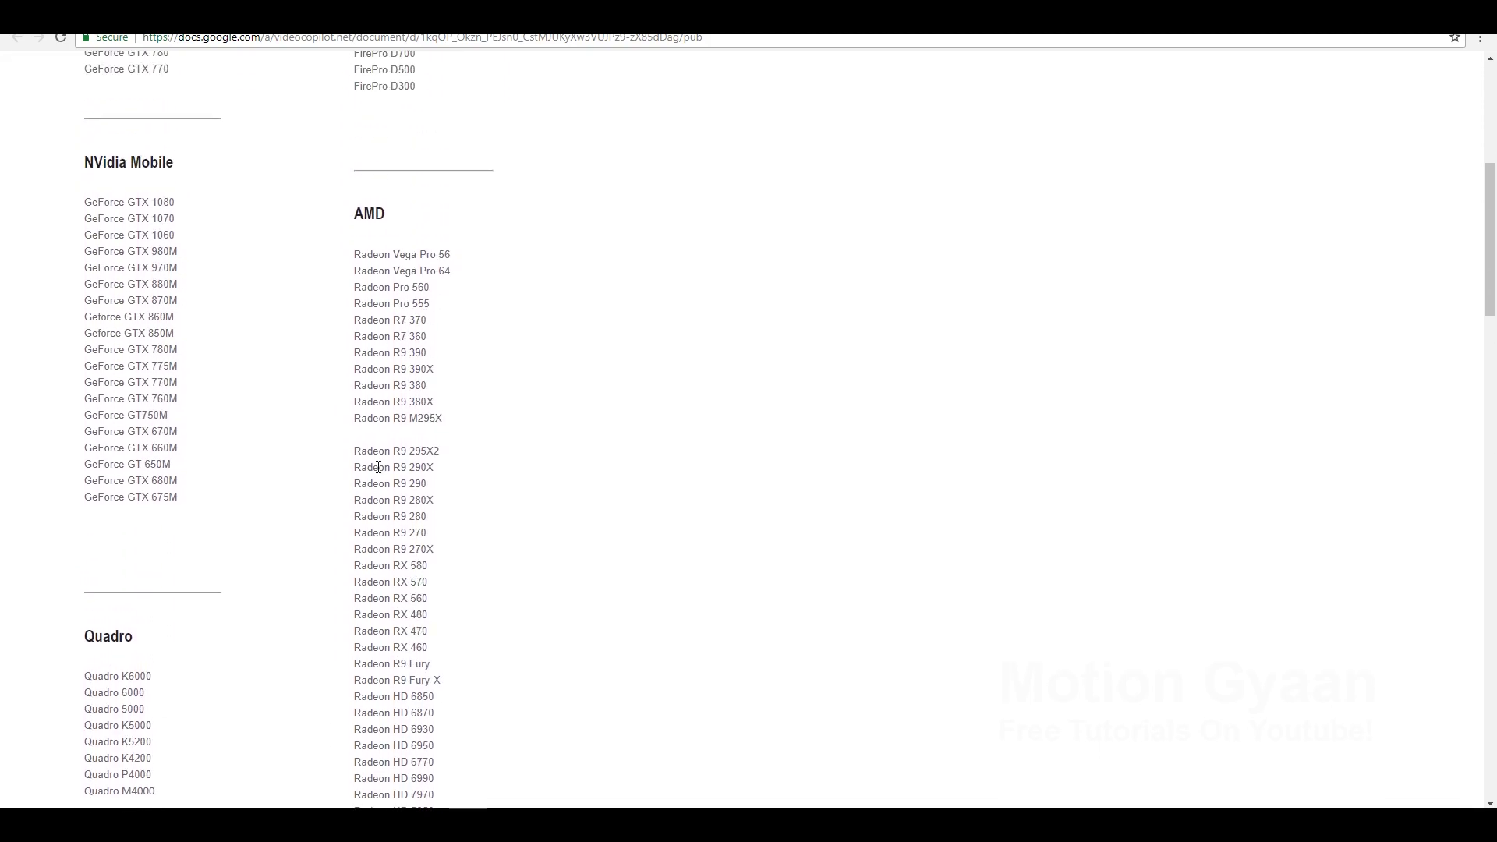
pyautogui.scroll(-5, 378, 467)
pyautogui.scroll(12, 378, 466)
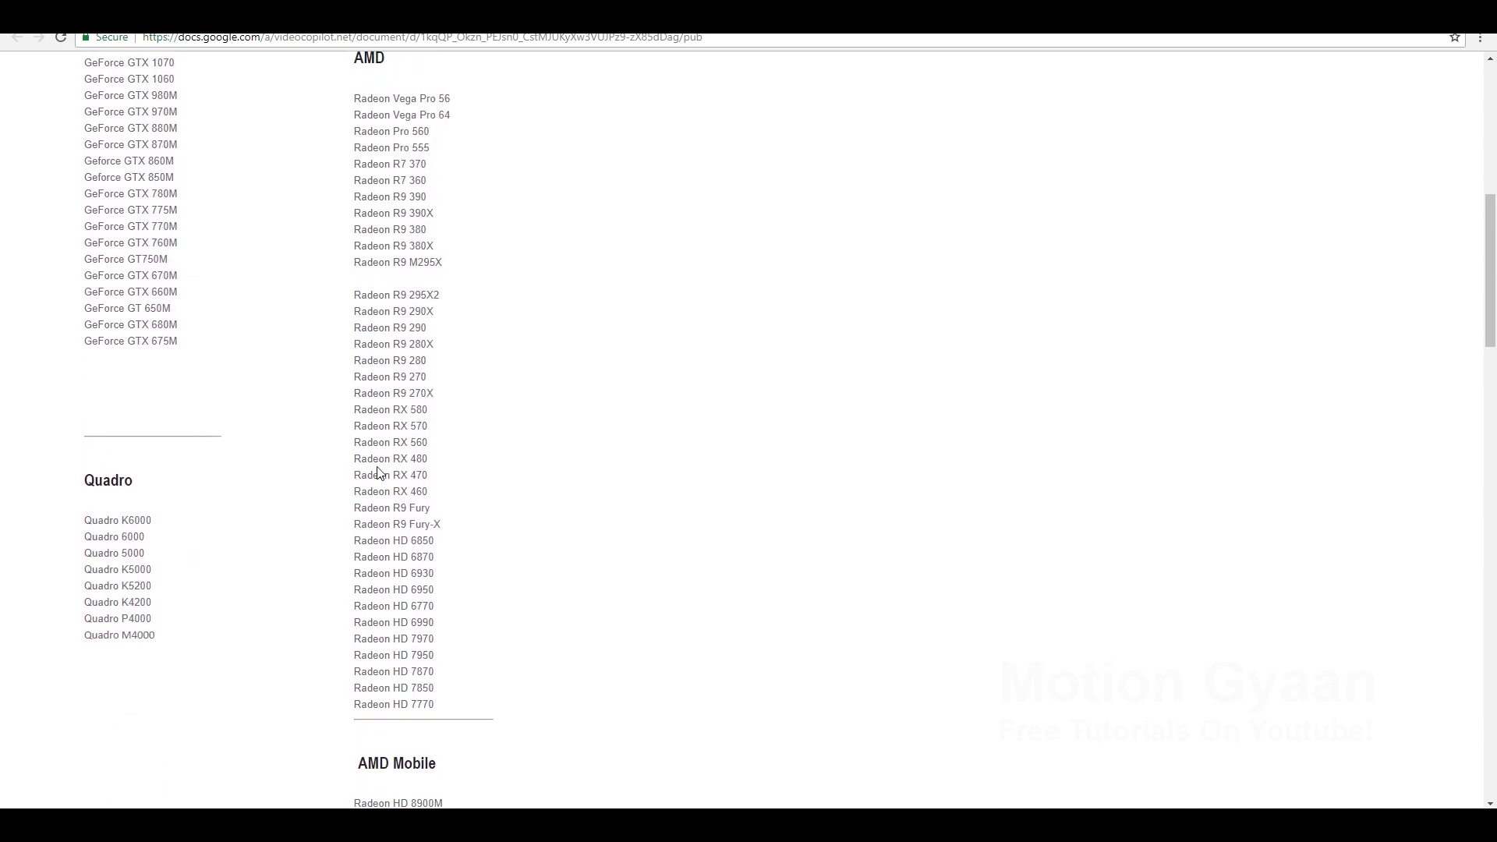
pyautogui.scroll(-7, 380, 472)
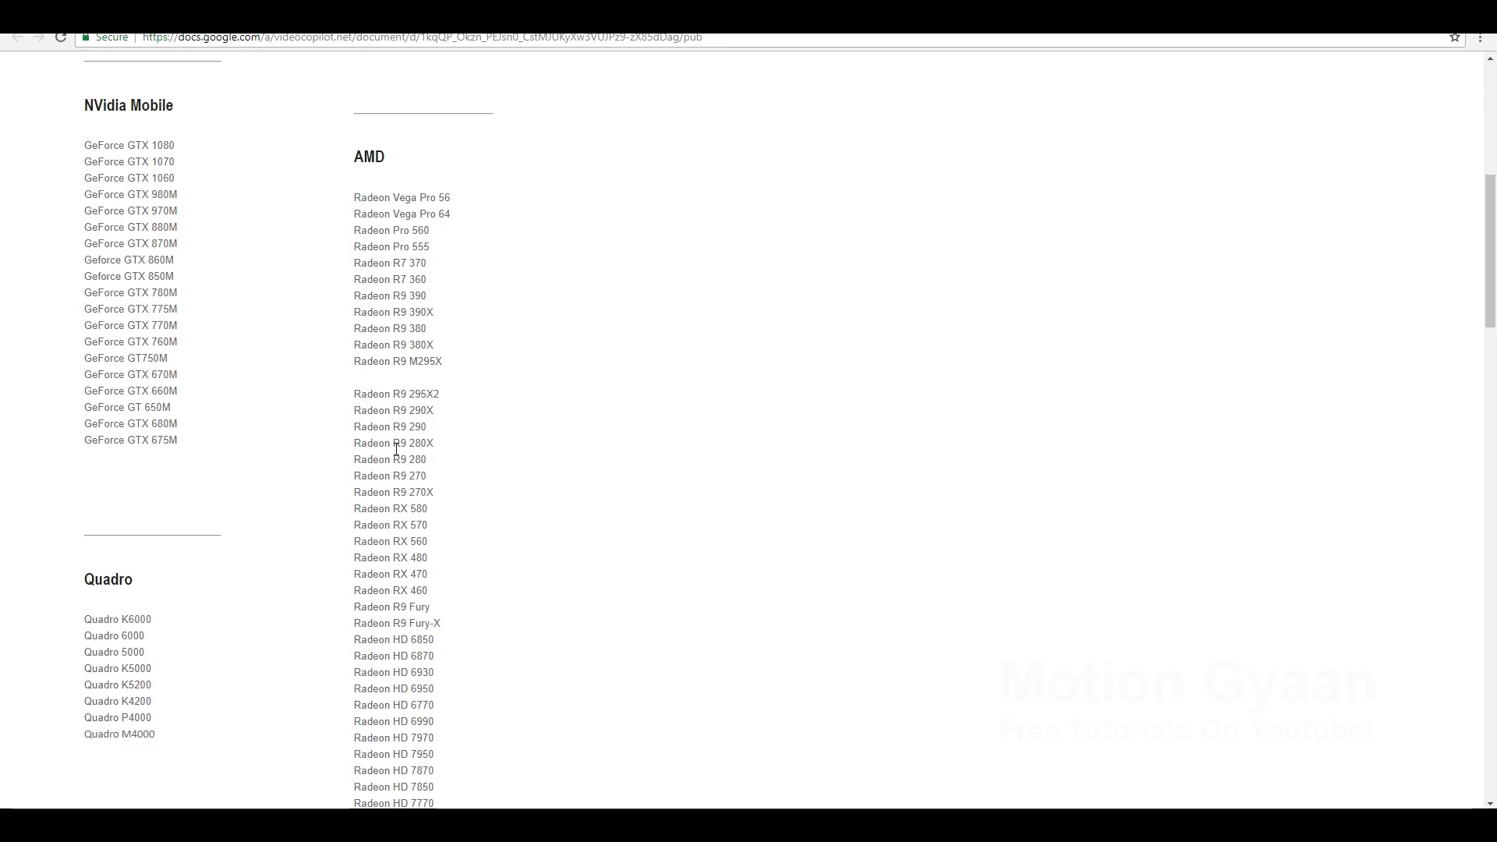
# Close the GPU list tab to return to the Element 3D page and browse its feature panels.
pyautogui.hotkey('ctrl', 'w')
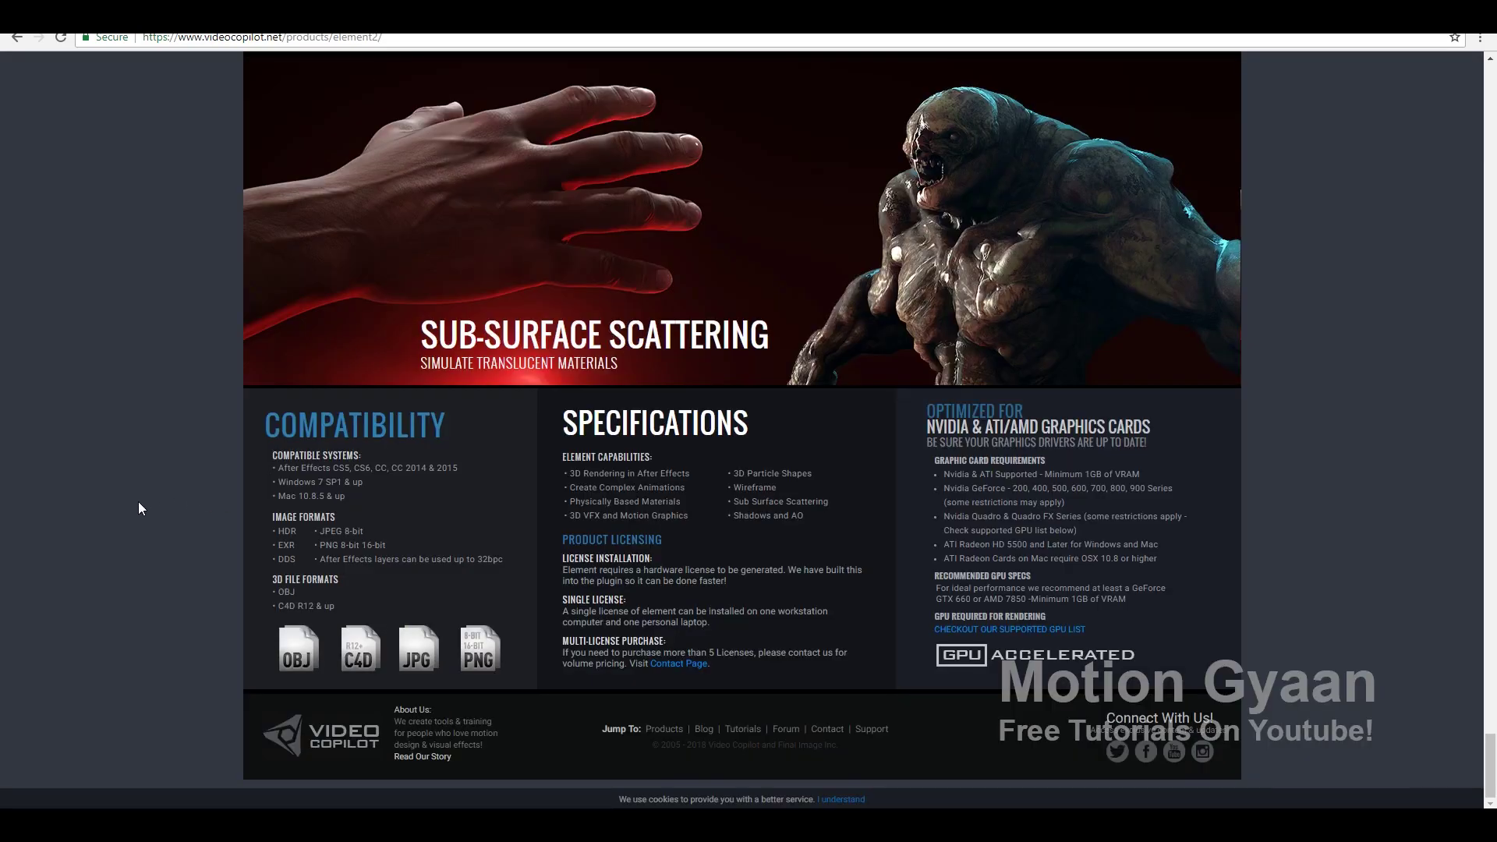
pyautogui.scroll(8, 100, 480)
pyautogui.middleClick(119, 588)
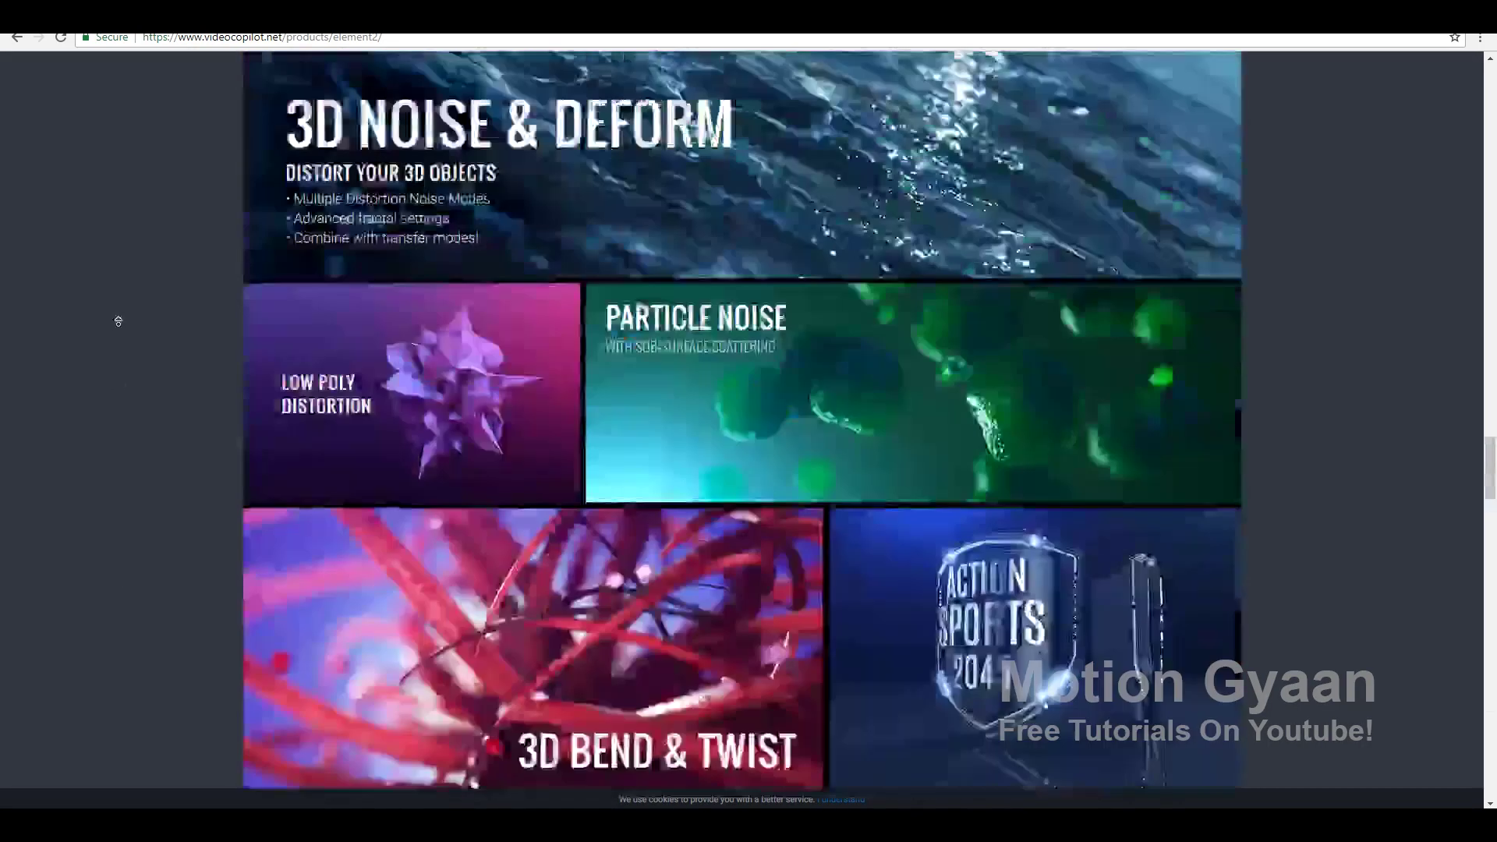
pyautogui.scroll(-9, 119, 324)
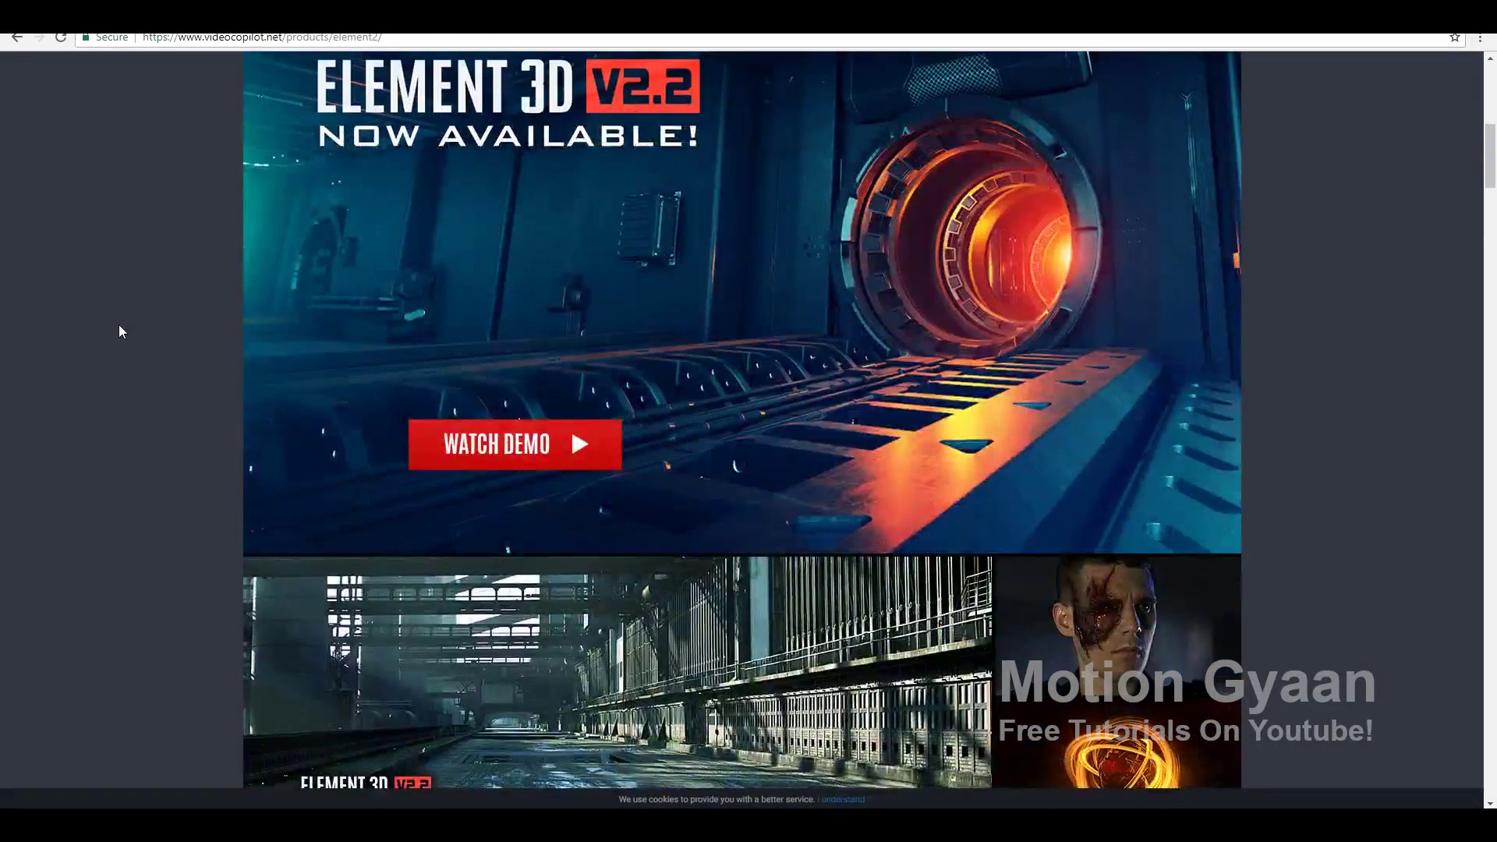
pyautogui.scroll(-6, 119, 324)
pyautogui.scroll(1, 118, 325)
pyautogui.scroll(-2, 118, 325)
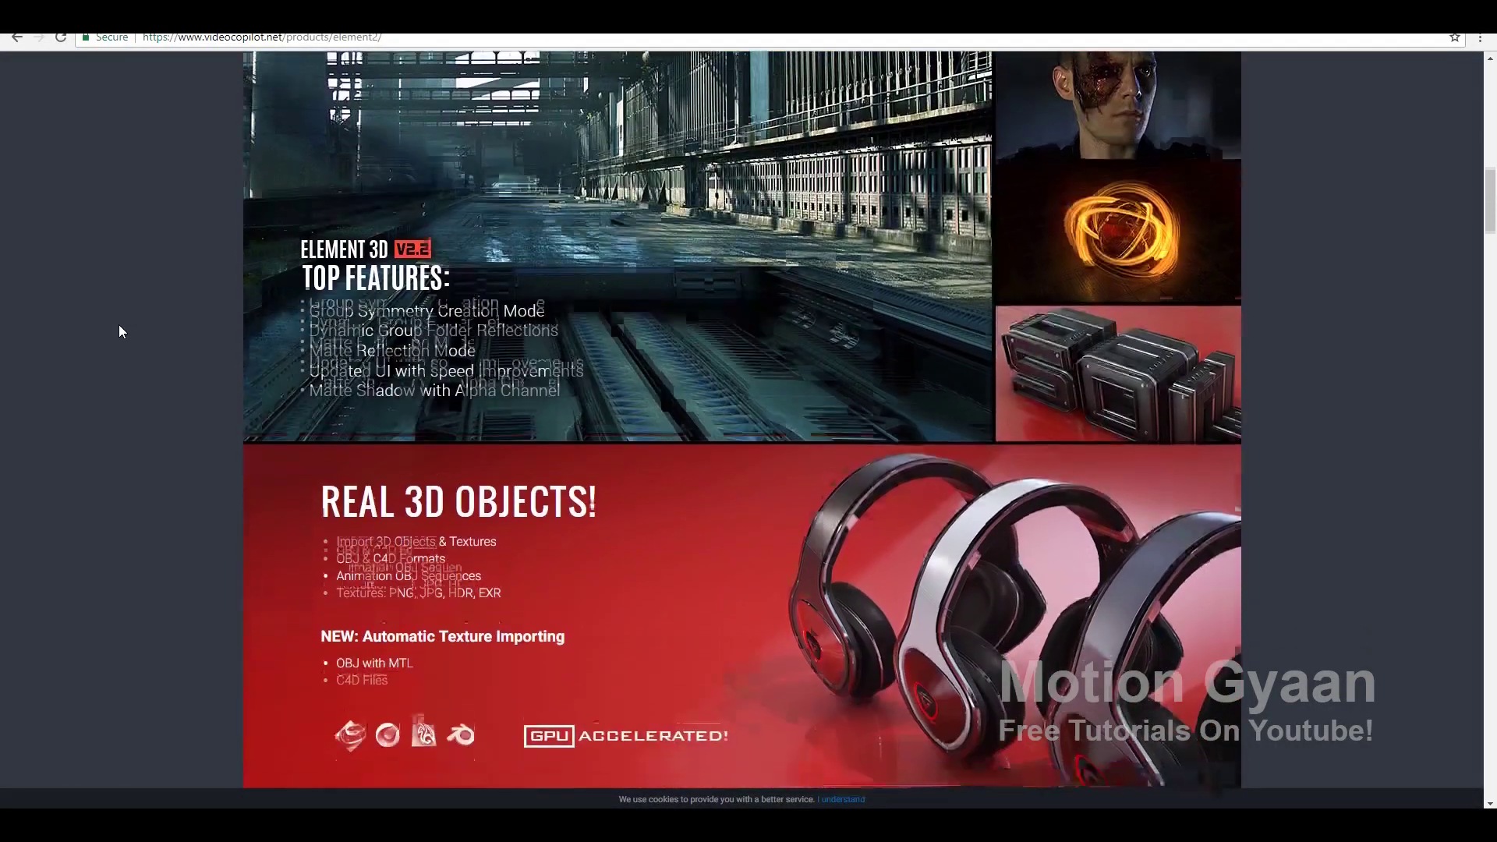
pyautogui.scroll(1, 118, 324)
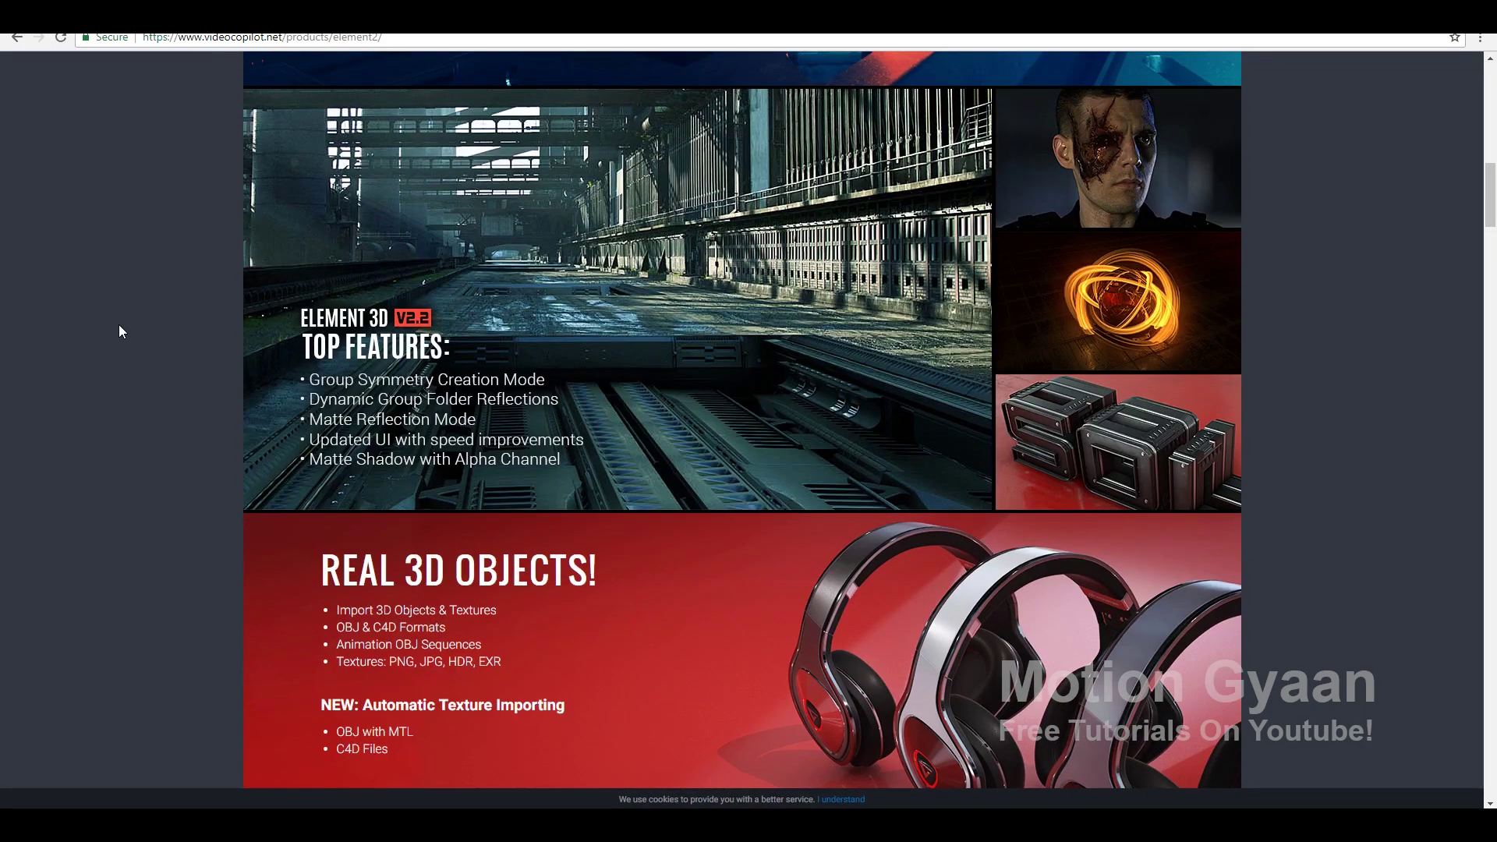
pyautogui.scroll(-10, 118, 324)
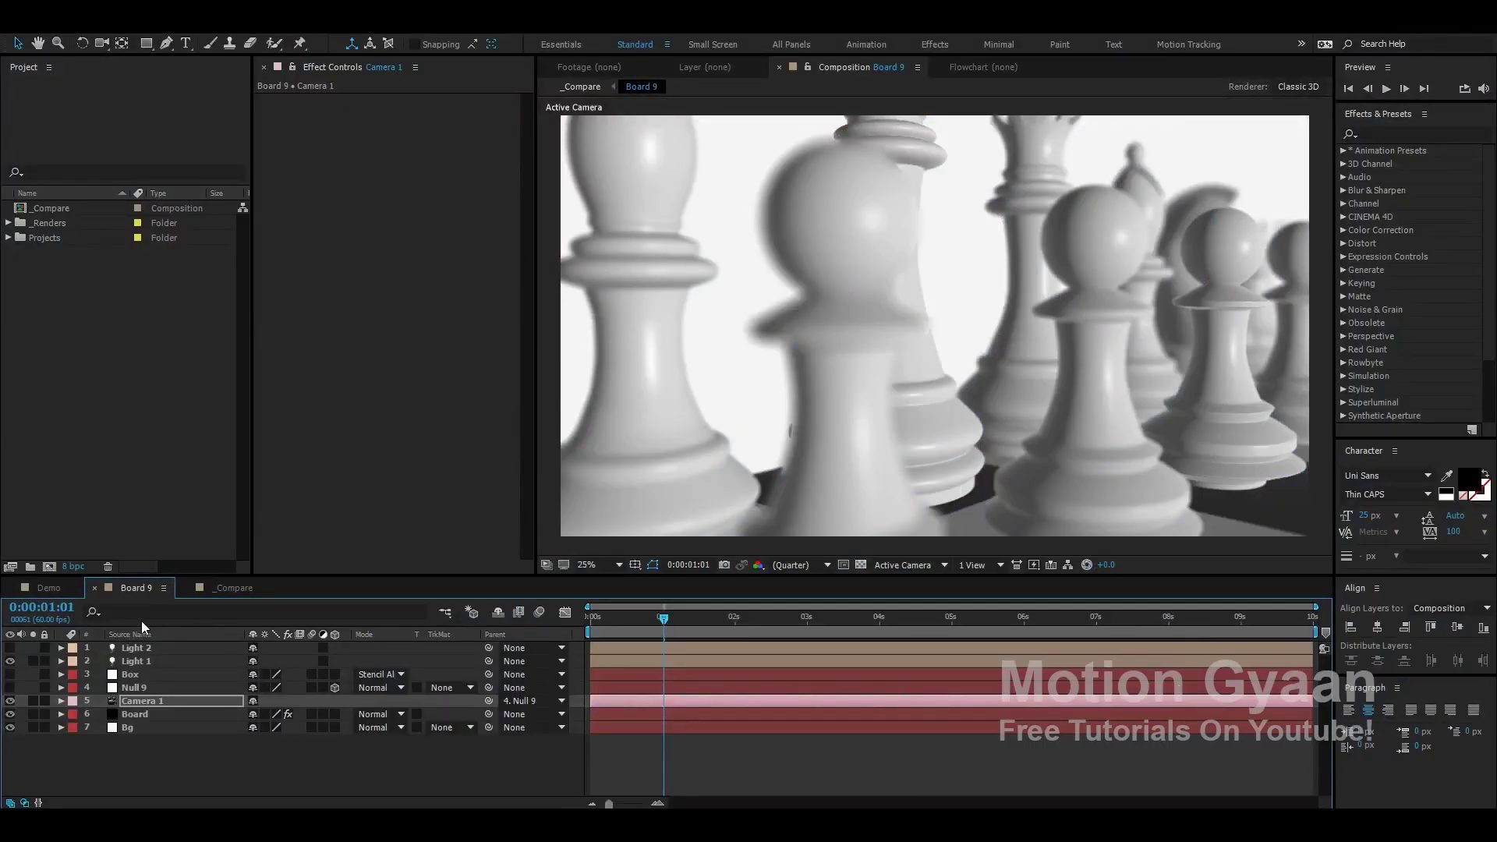
# Switch to the Demo composition and play its chess-board depth-of-field preview.
pyautogui.click(138, 594)
pyautogui.press('space')
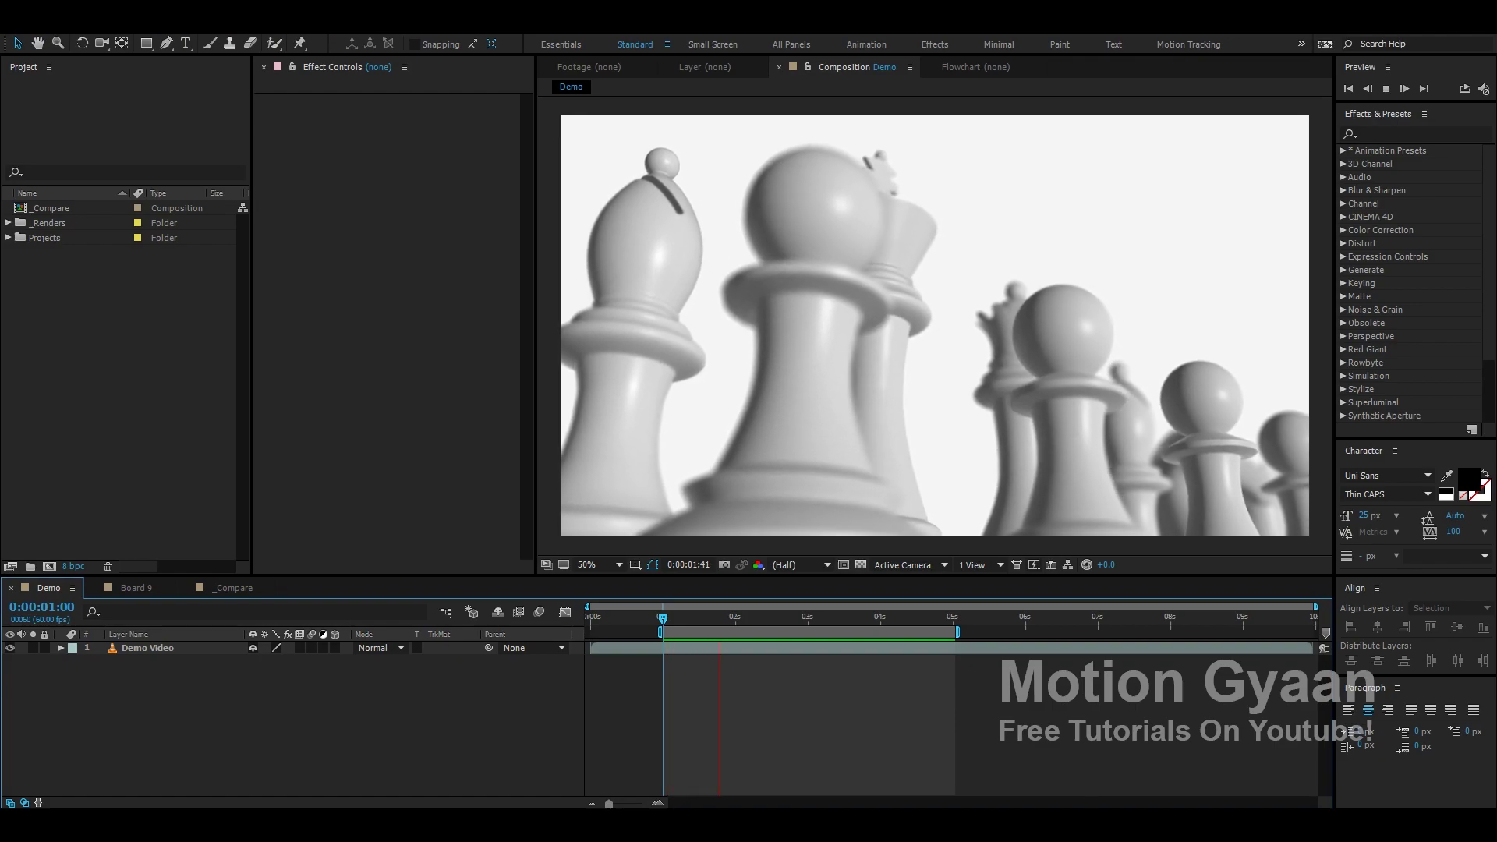